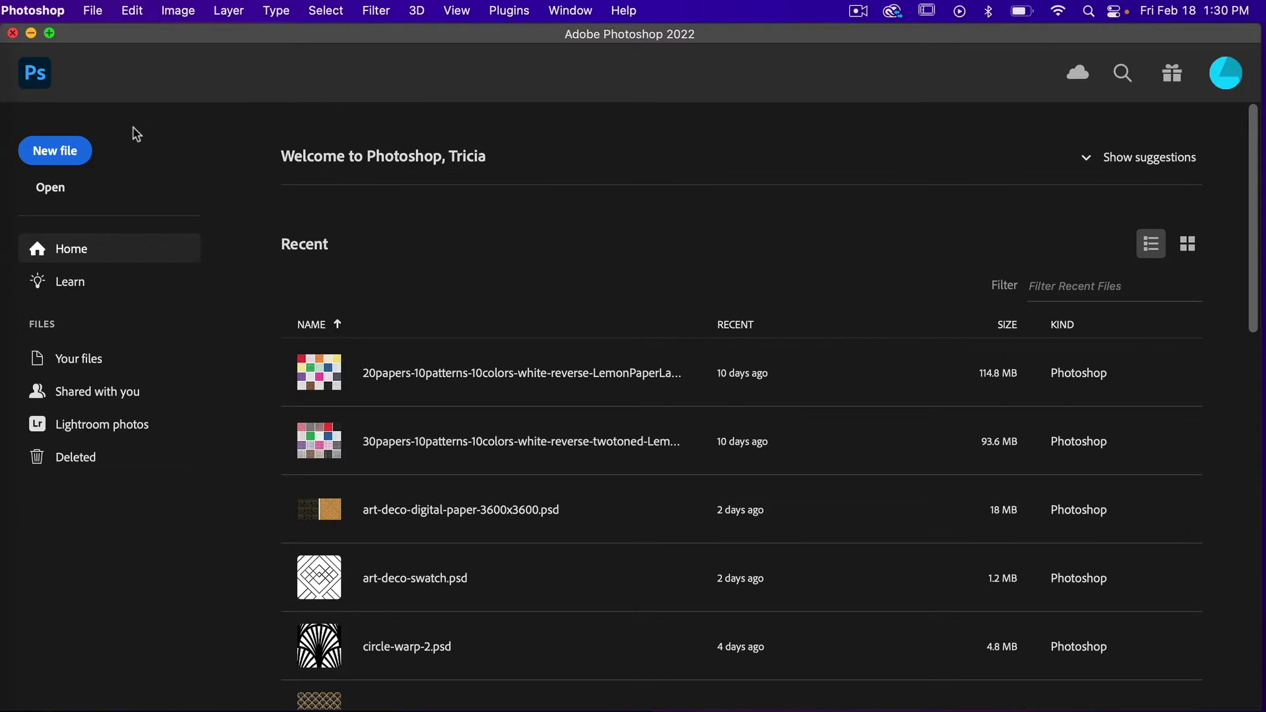
- Create a transparent 1200×1200 px, 300 ppi document and reset colours to default black and white
click(65, 151)
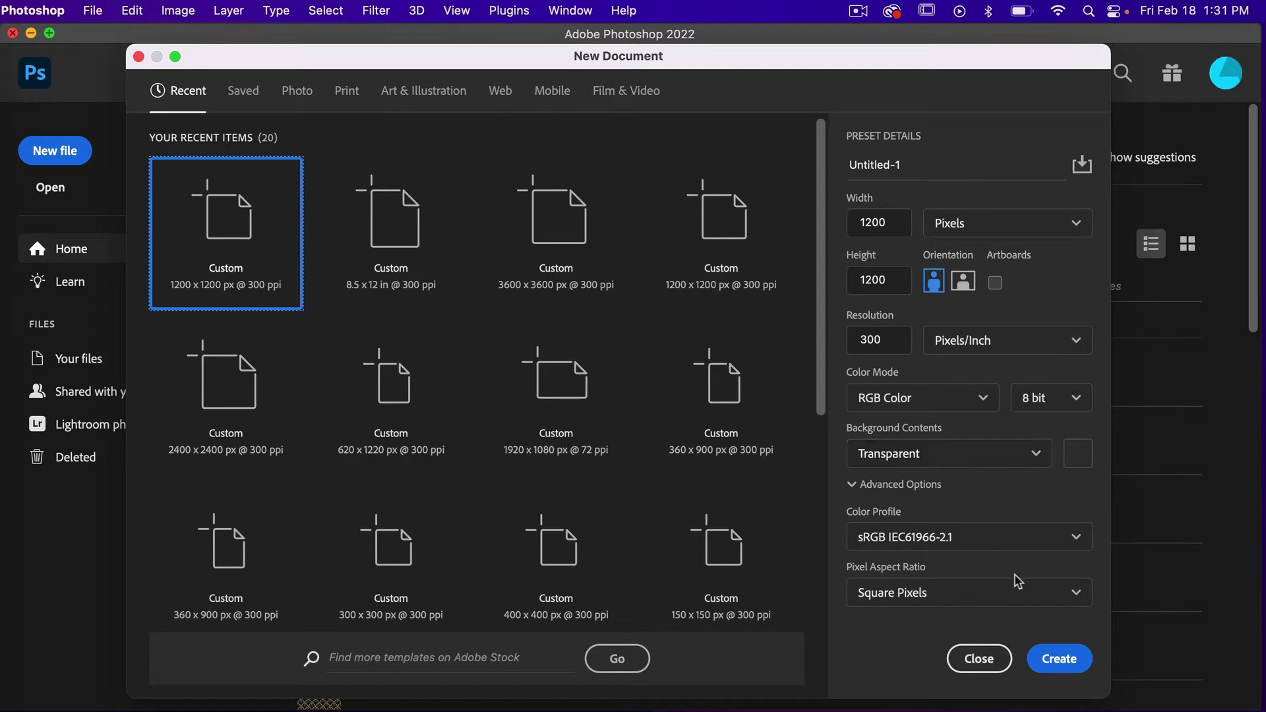
click(1066, 659)
key(d)
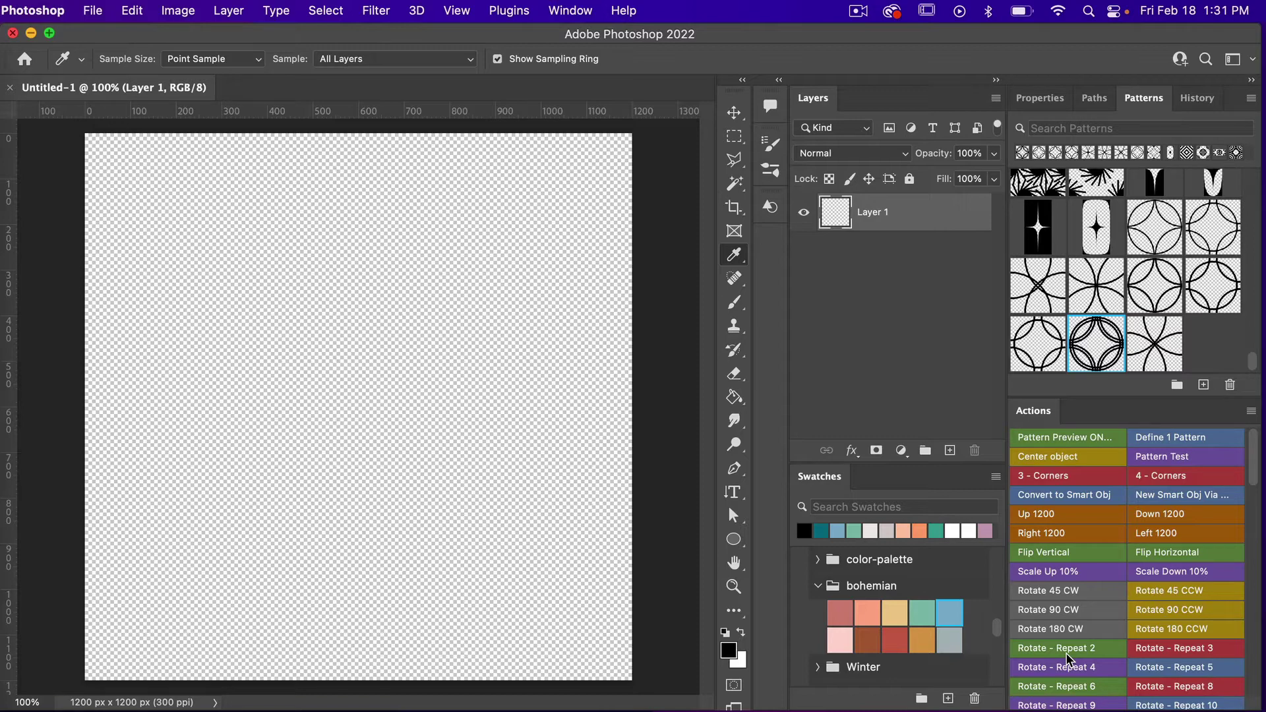
- Draw a black rectangle of exactly 1000 px width and 1000 px height with the Rectangle Tool
key(u)
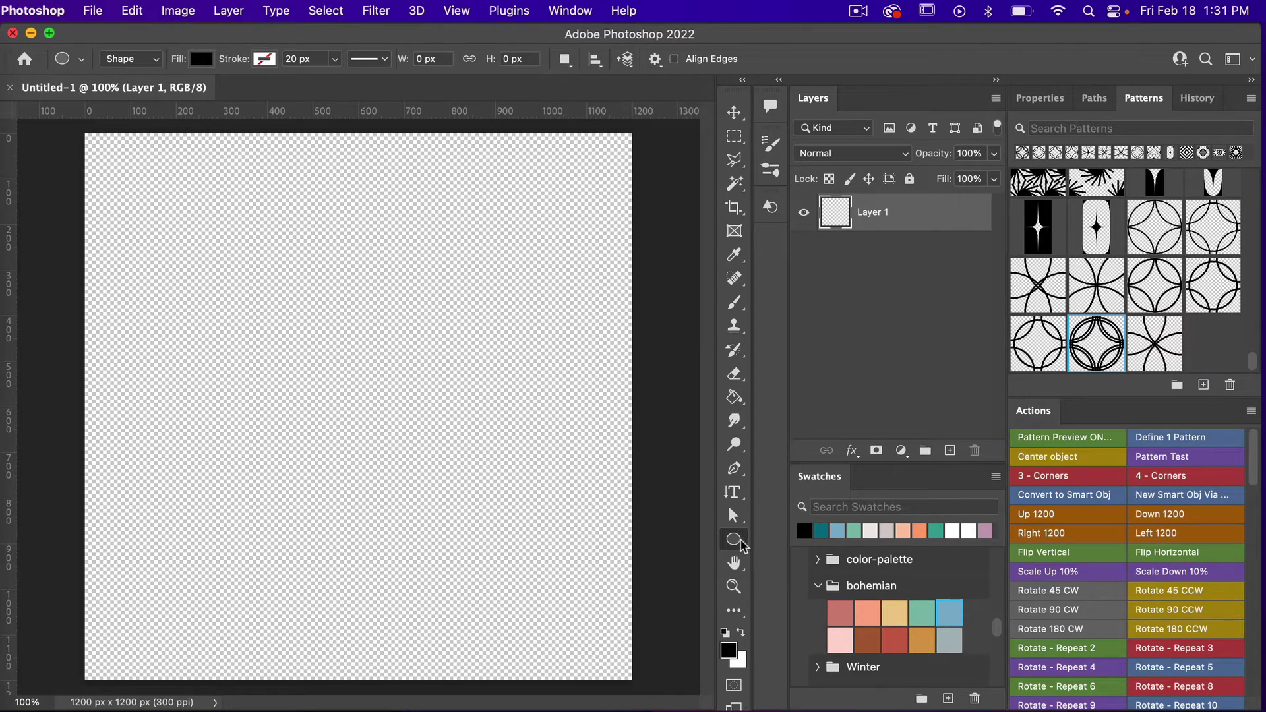
key(shift+u)
key(shift+u)
key(shift+u)
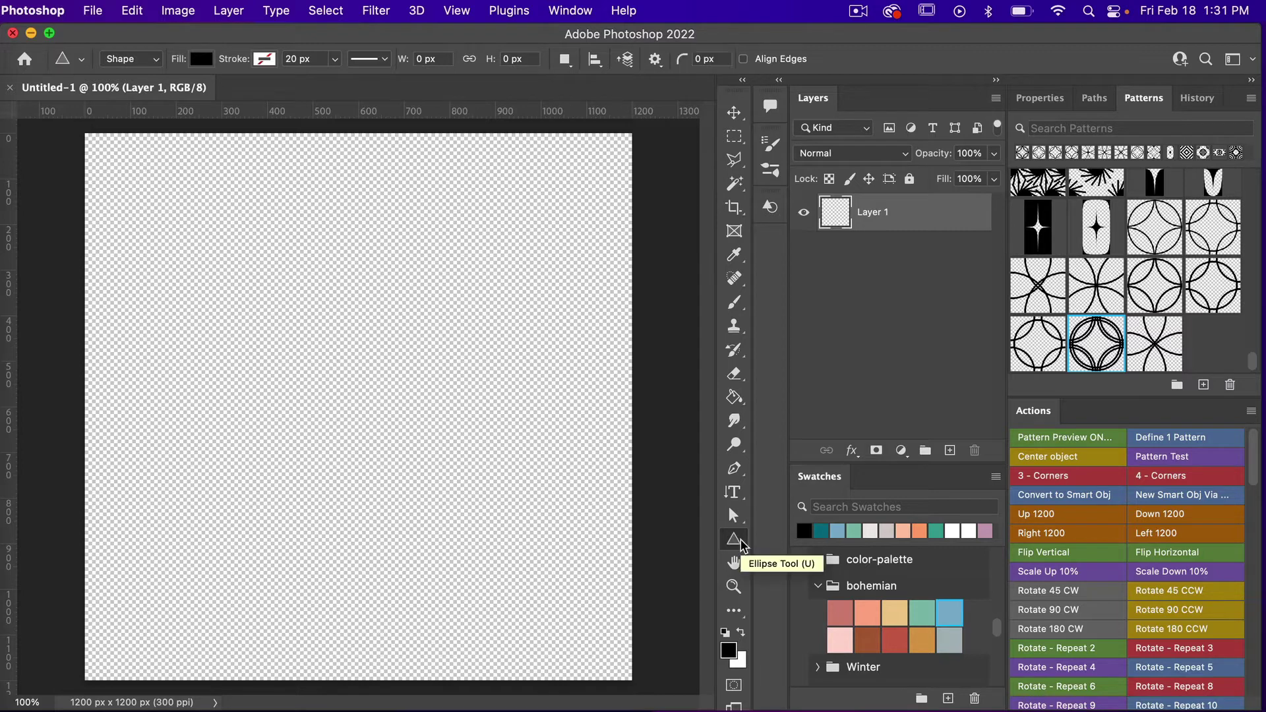
key(shift+u)
key(shift+u)
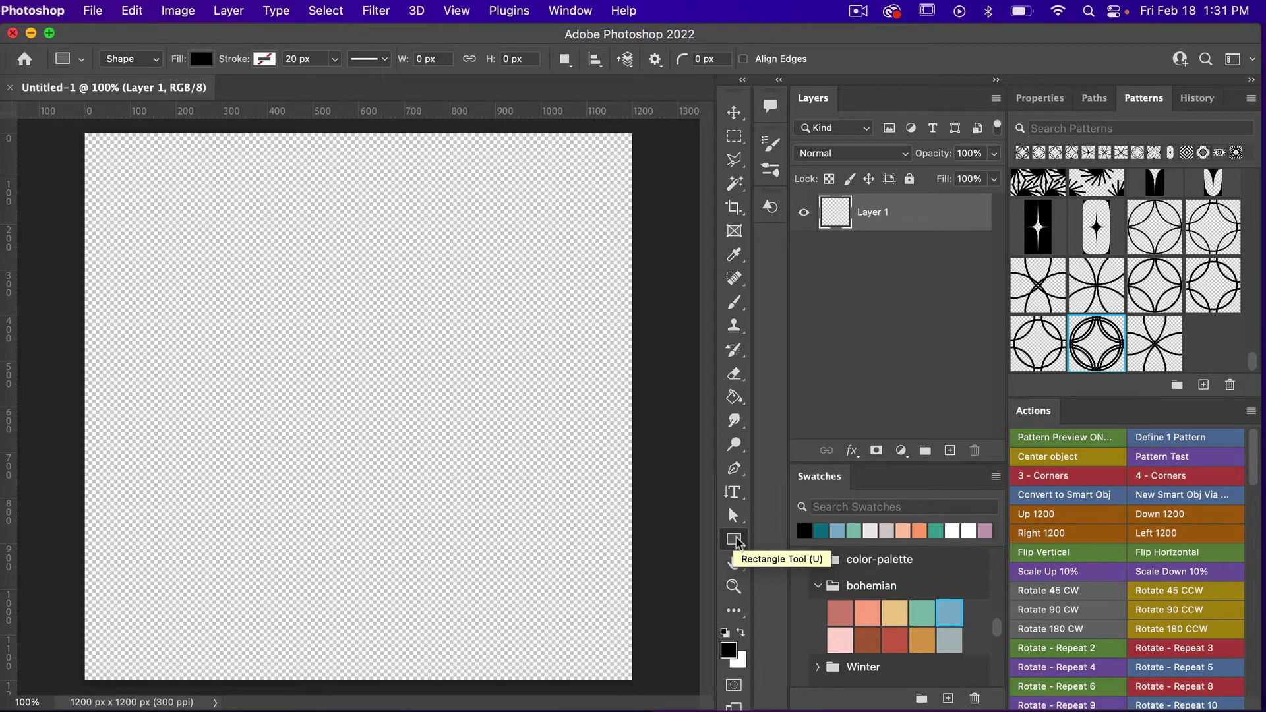
right_click(735, 538)
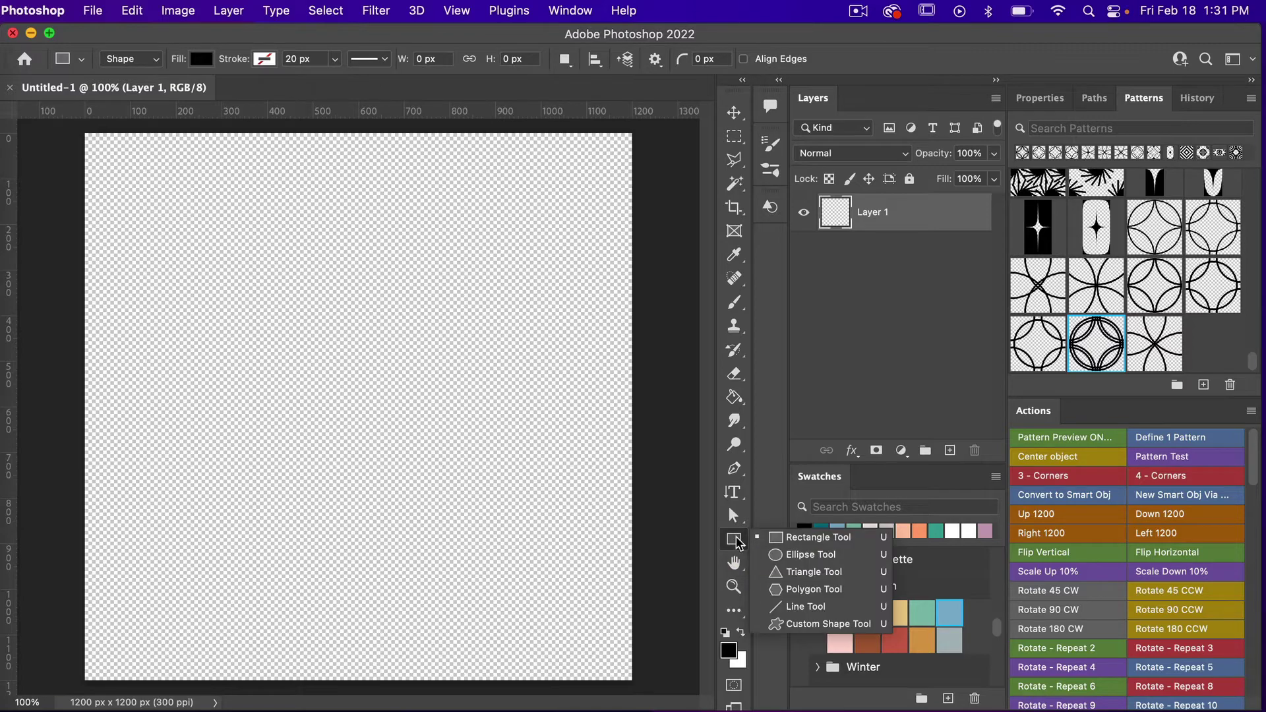
click(844, 540)
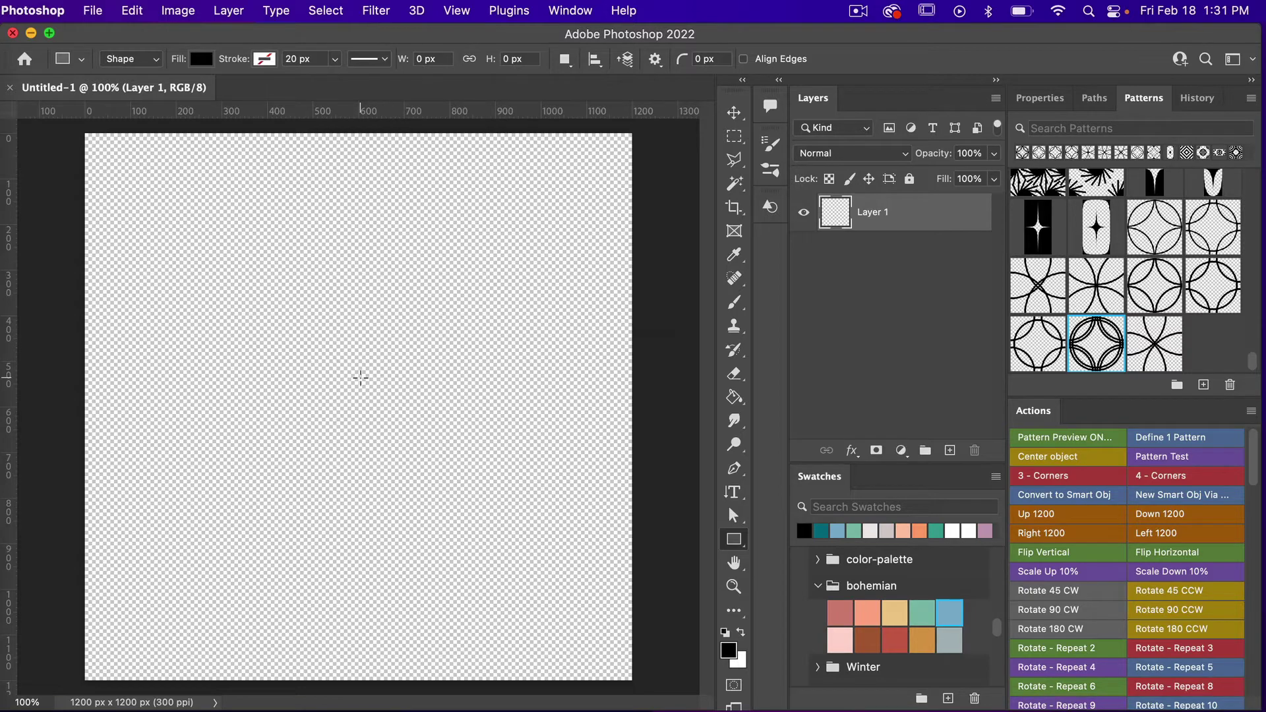
click(361, 377)
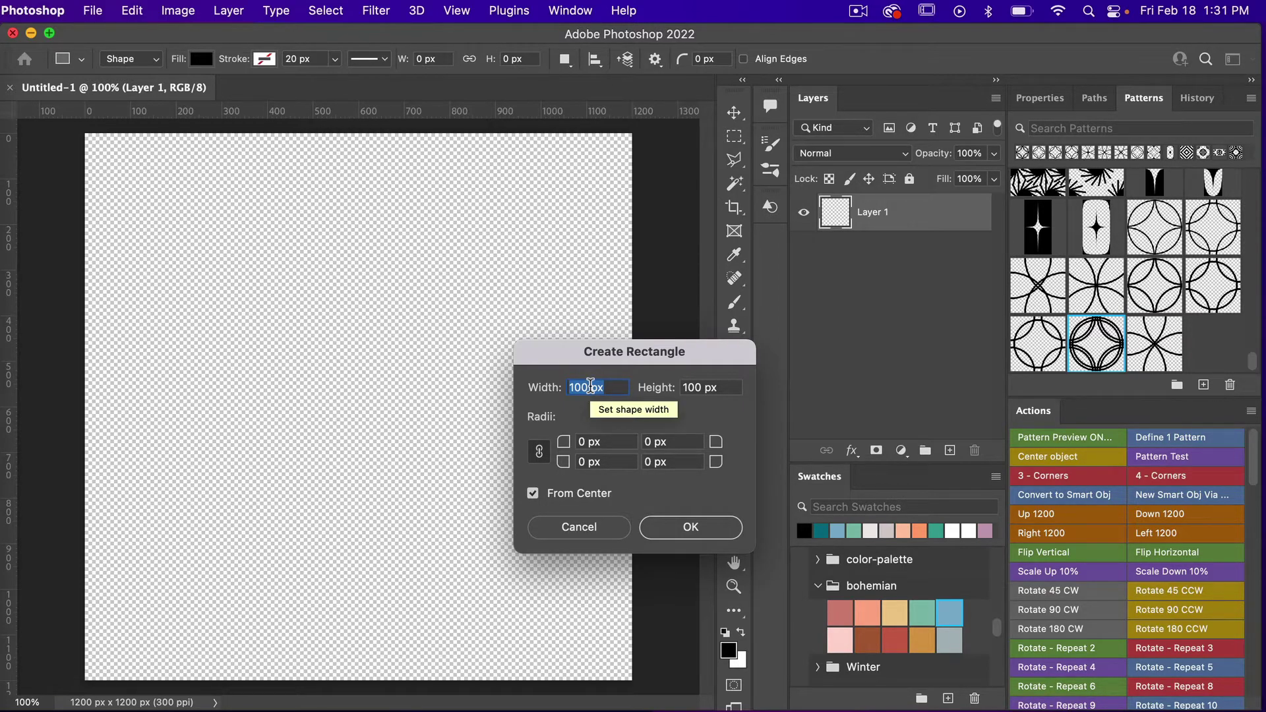
text(1000)
click(702, 388)
double_click(702, 388)
text(1000)
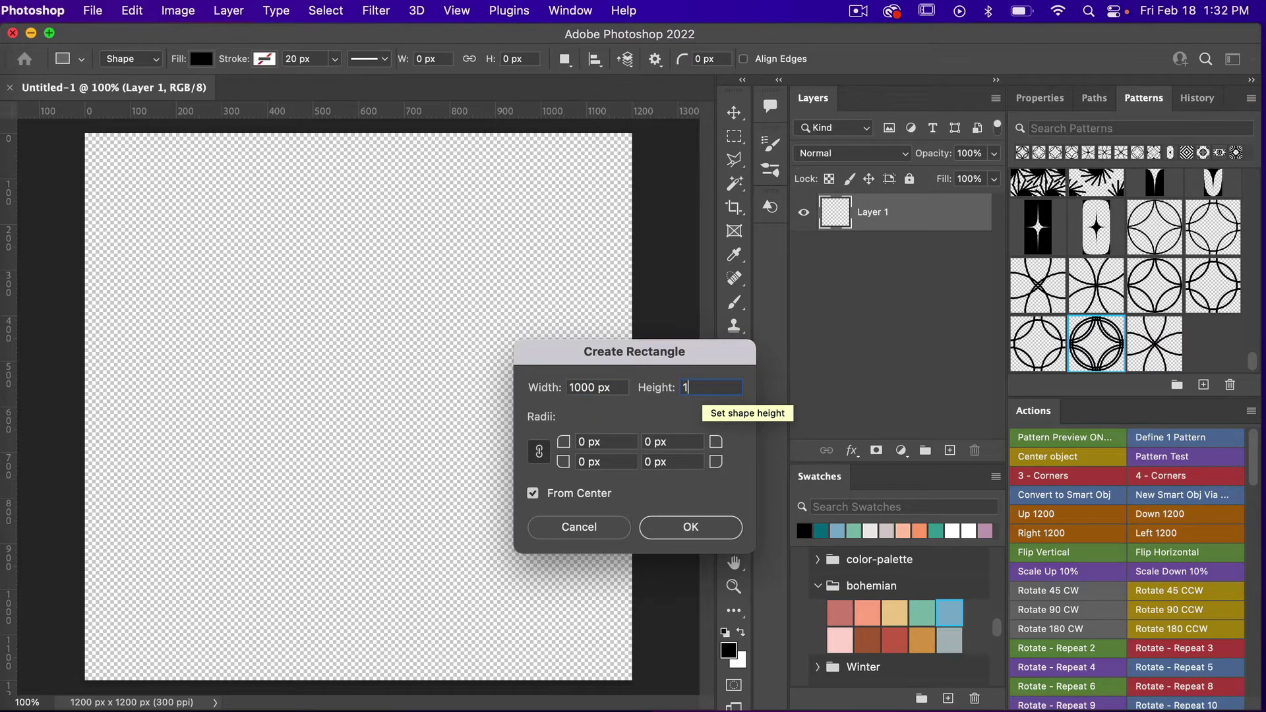
click(655, 527)
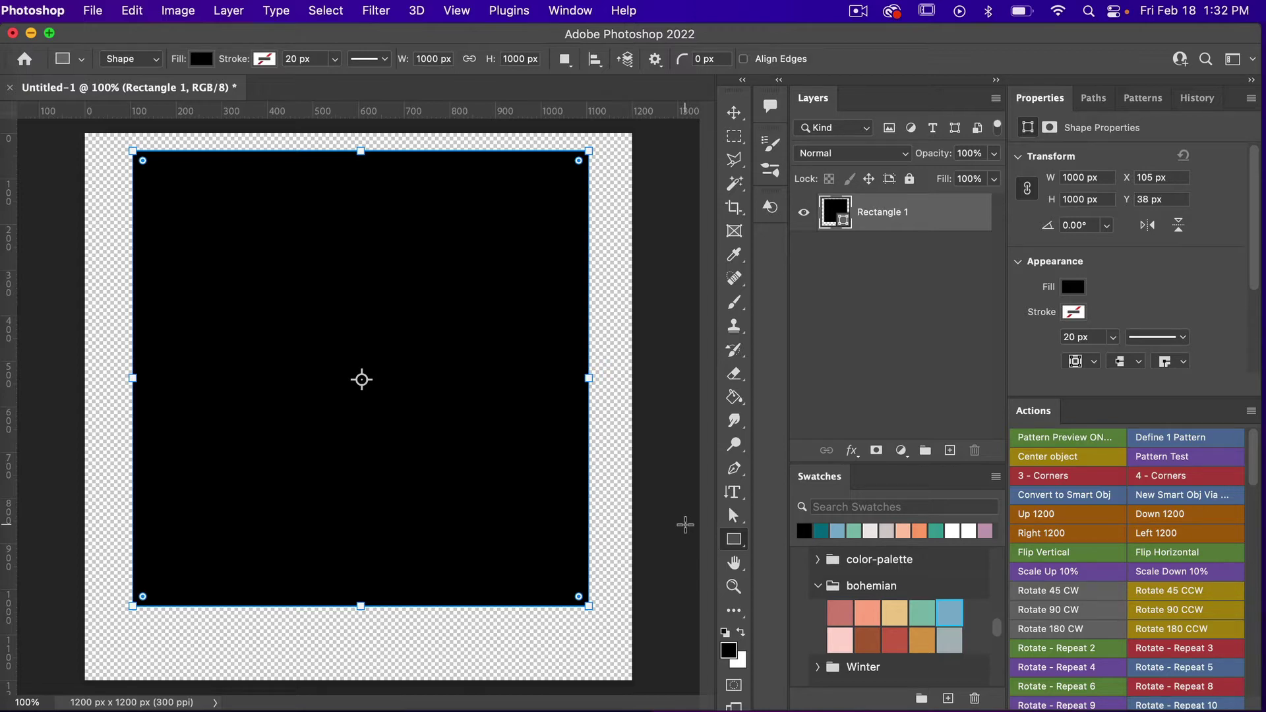
- Centre the 1000 px square with the Center object action and rotate it 45° clockwise
click(1088, 463)
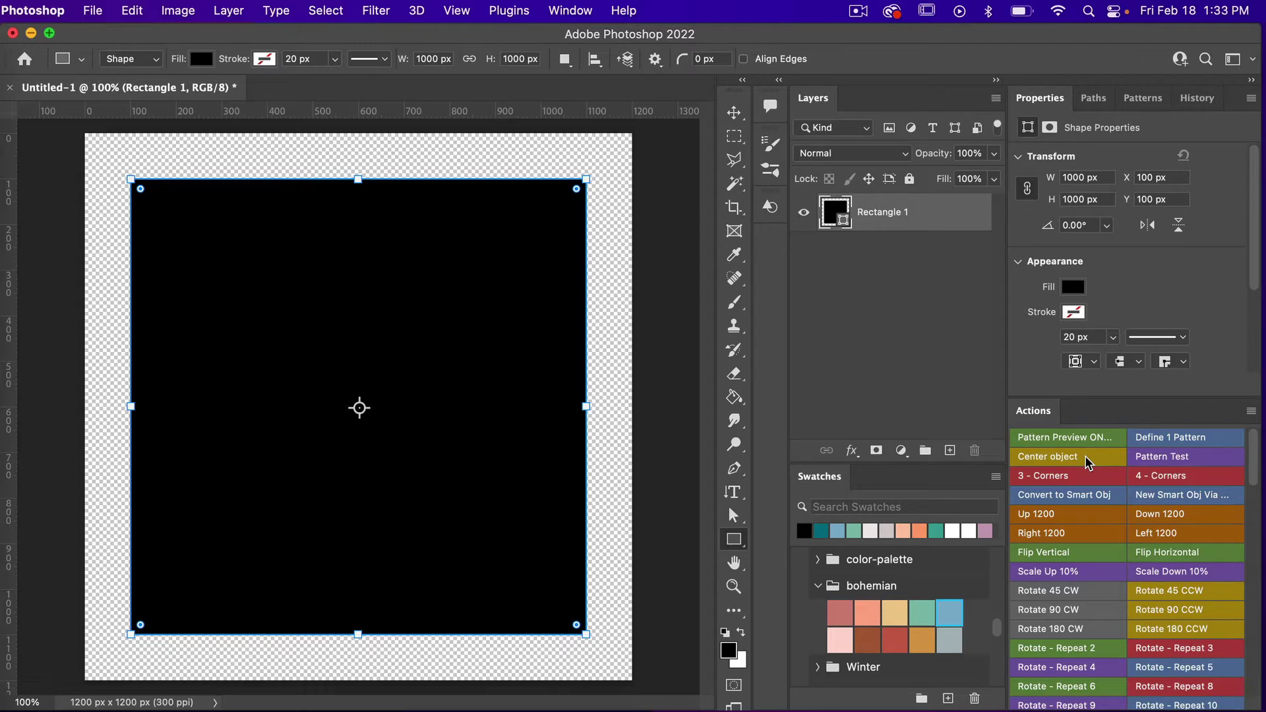
click(1087, 462)
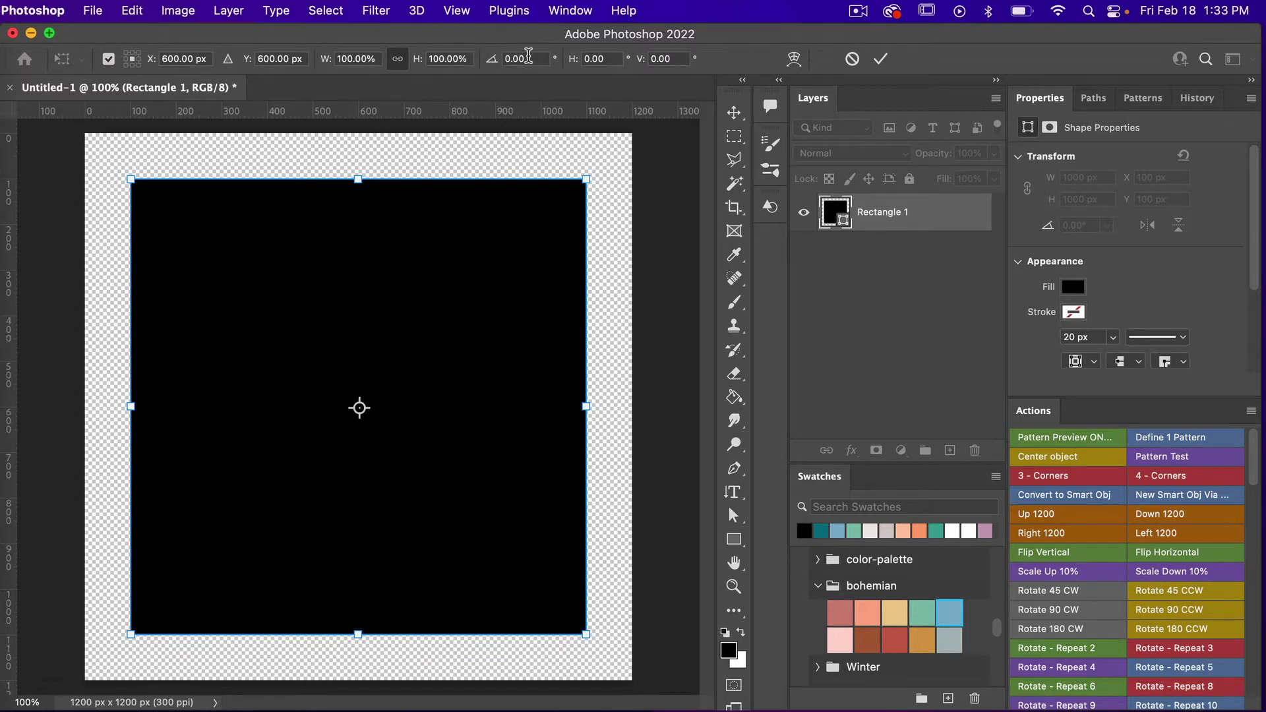
click(852, 58)
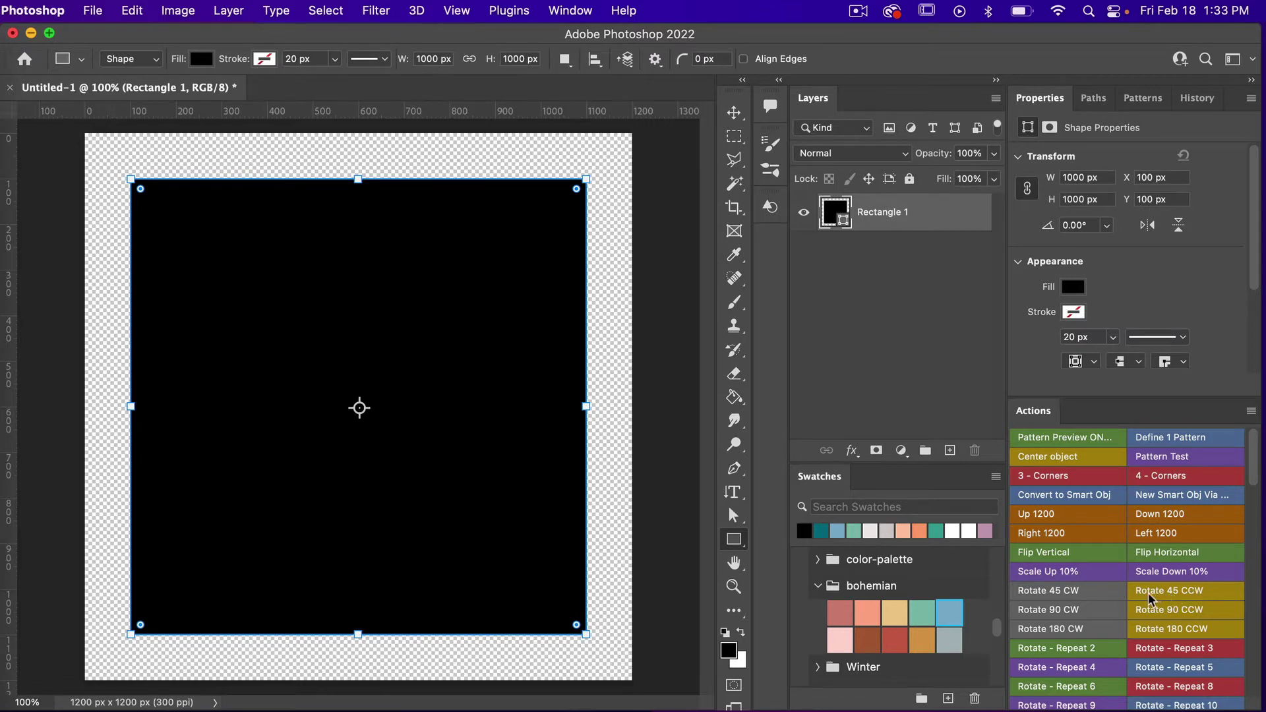
click(1089, 590)
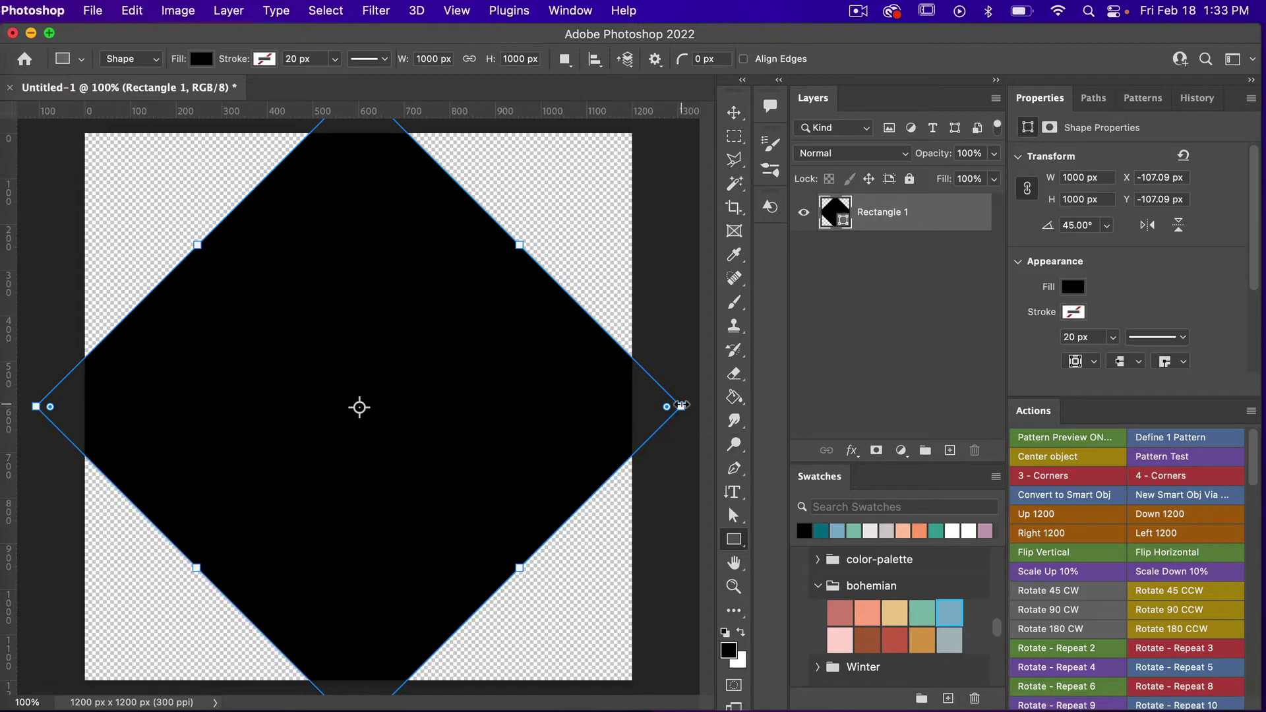
- Scale and move the diamond to 848.52 px sides so its points touch all four canvas edges
key(shift)
drag(682, 405, 575, 406)
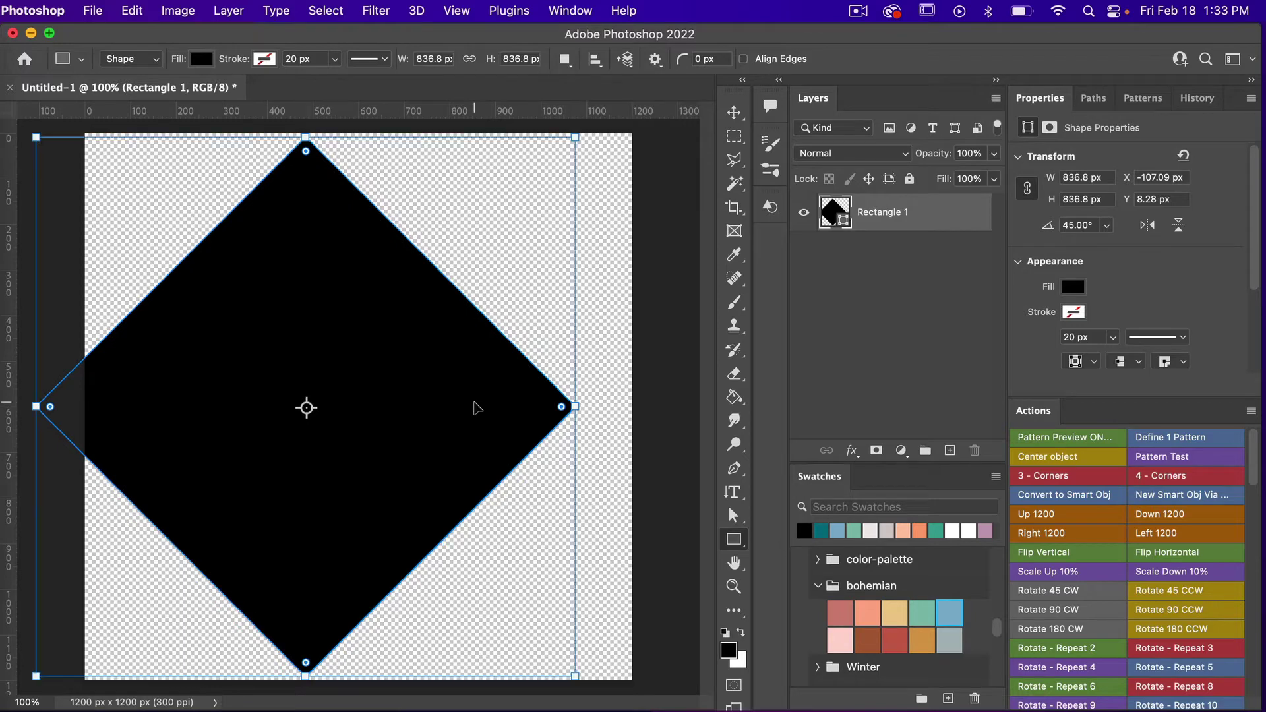
key(v)
drag(462, 404, 510, 403)
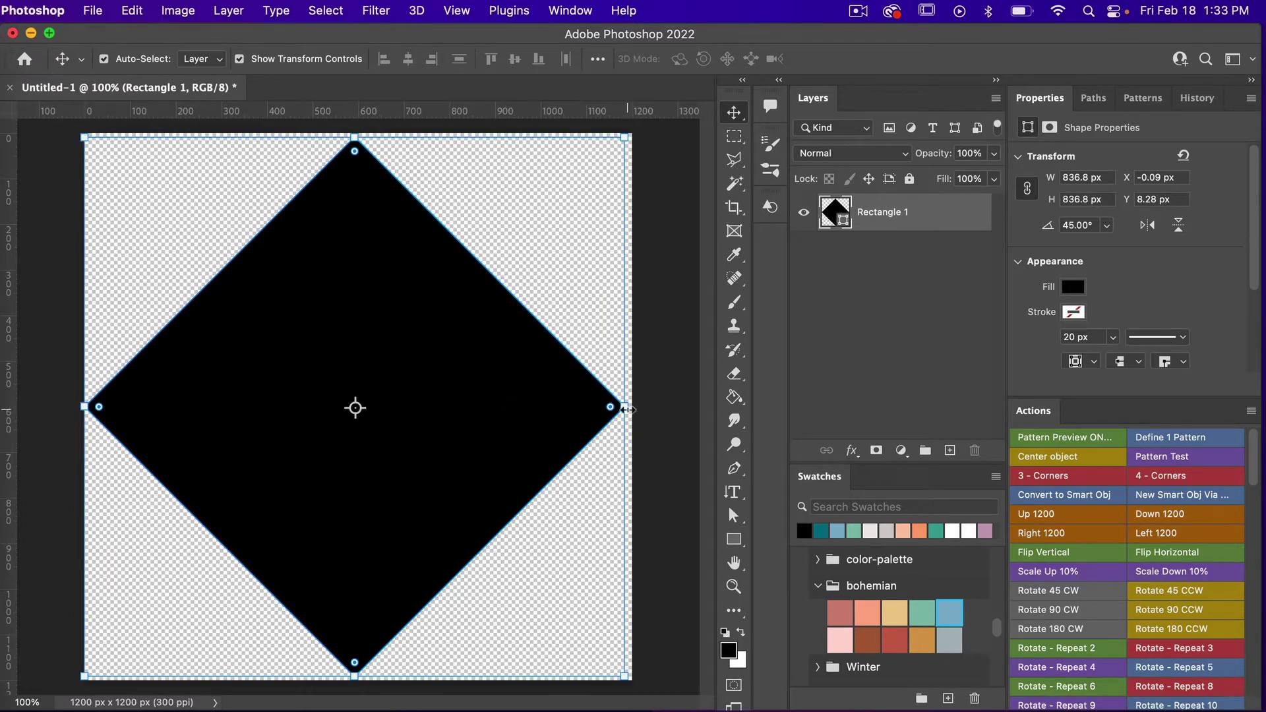
drag(624, 407, 633, 408)
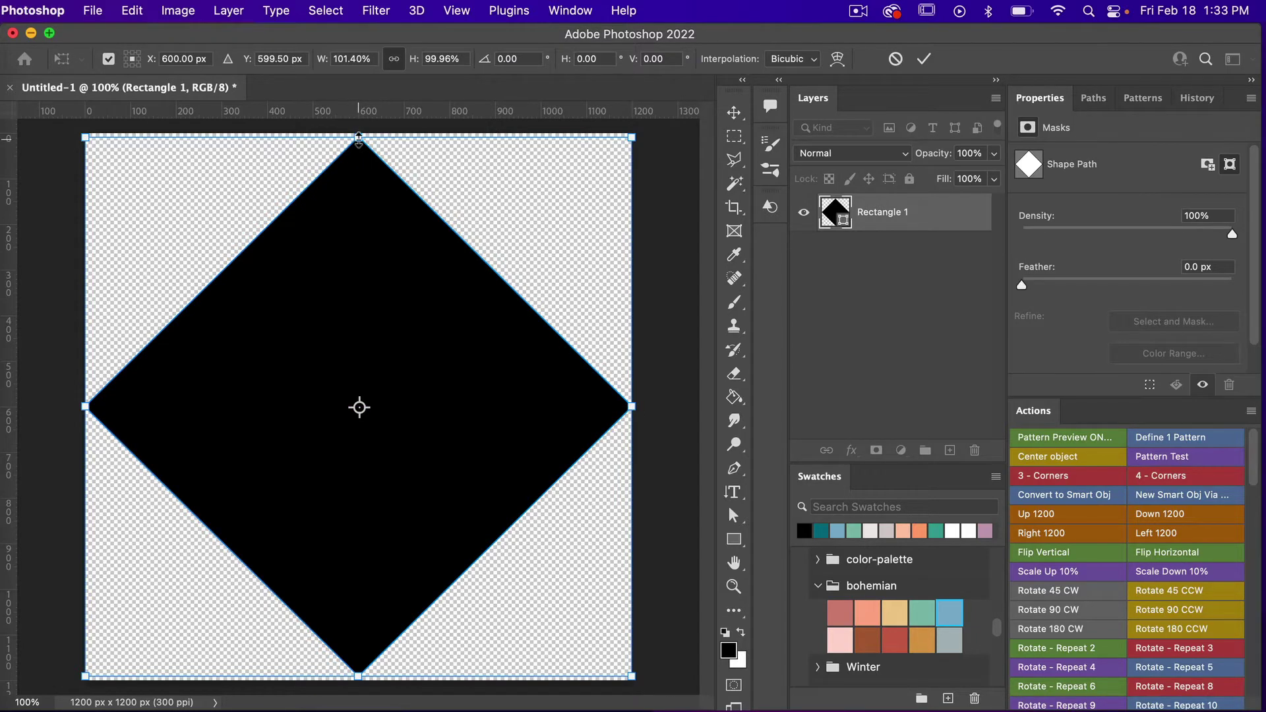
drag(359, 138, 358, 135)
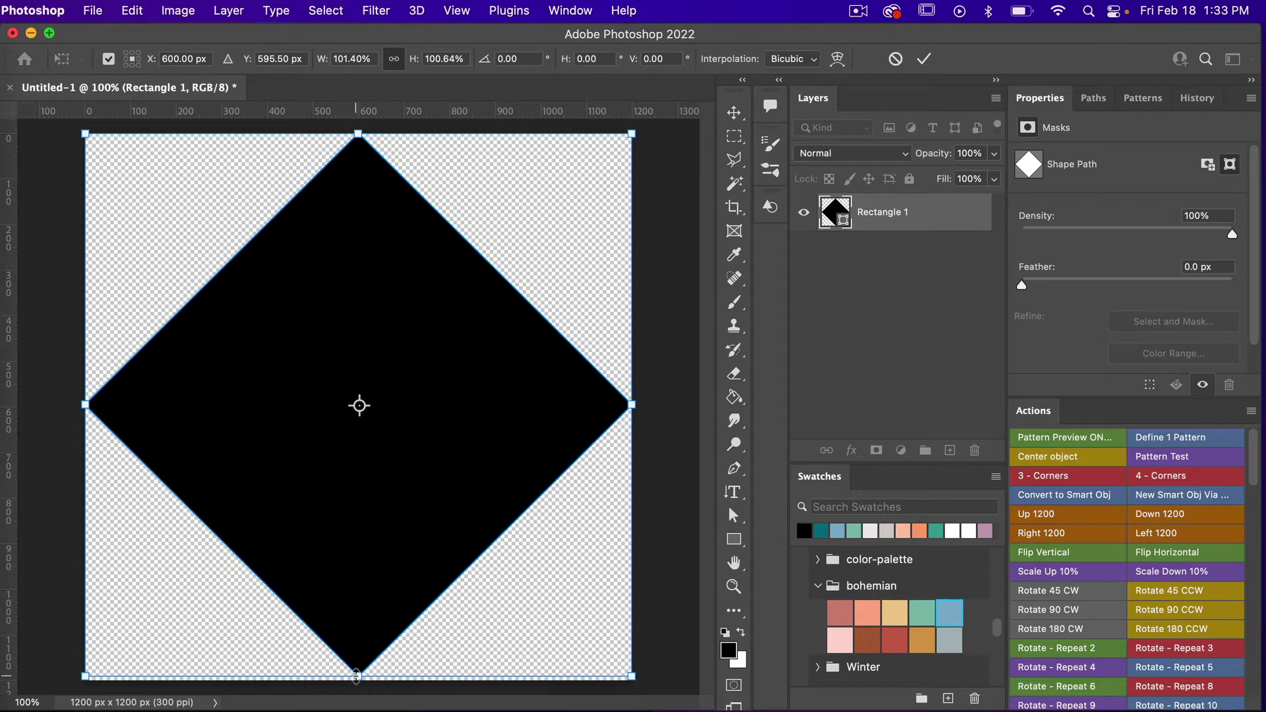
drag(356, 676, 357, 681)
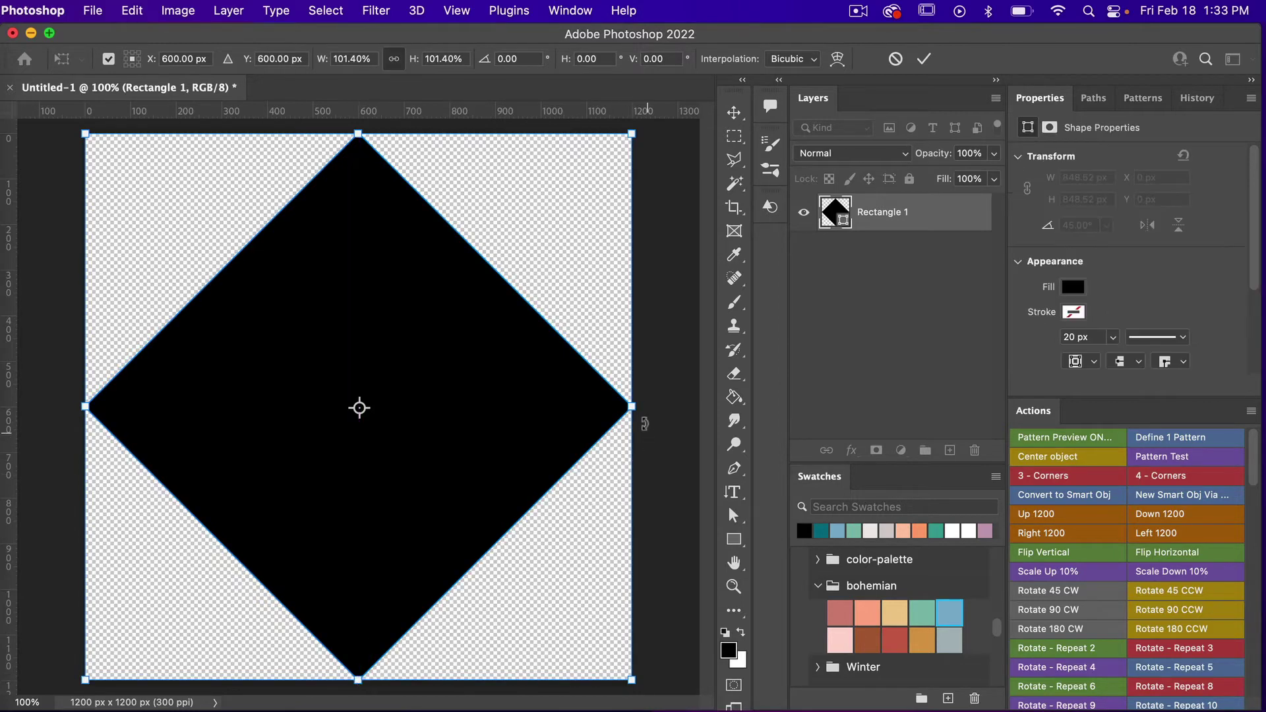
click(924, 59)
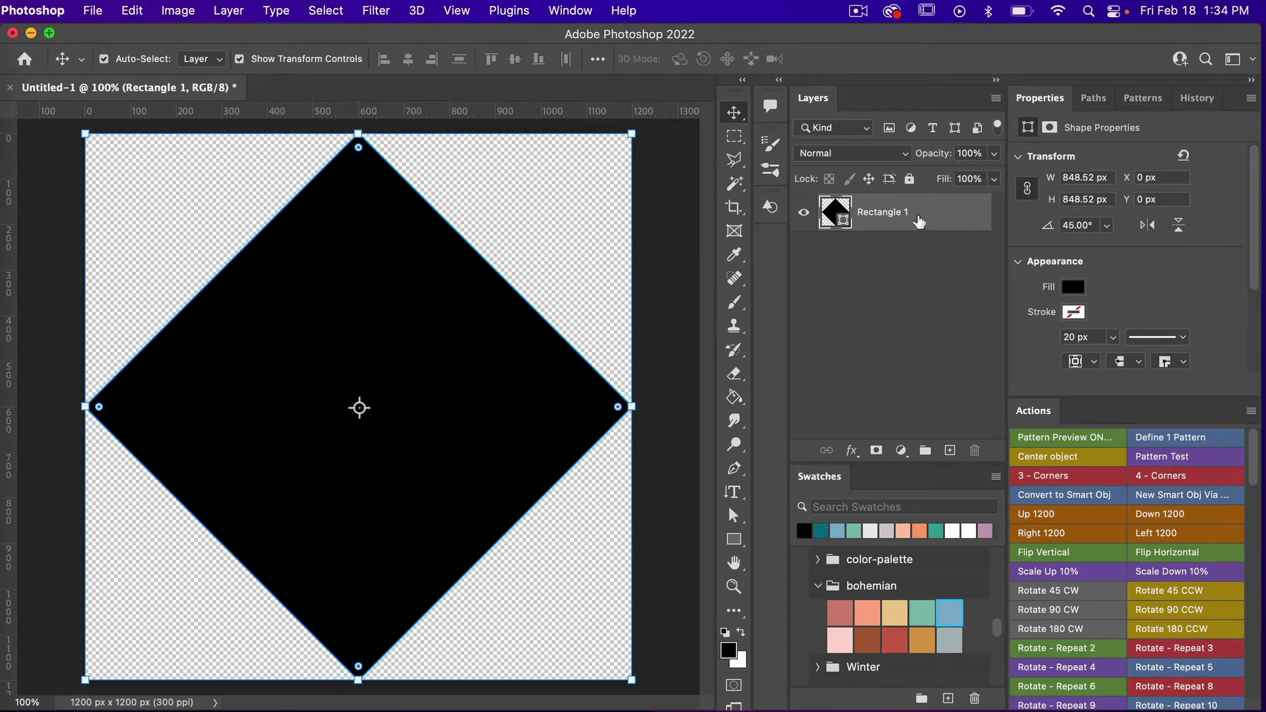
- Duplicate the black diamond, fill the copy white and scale it to 75%
key(super+j)
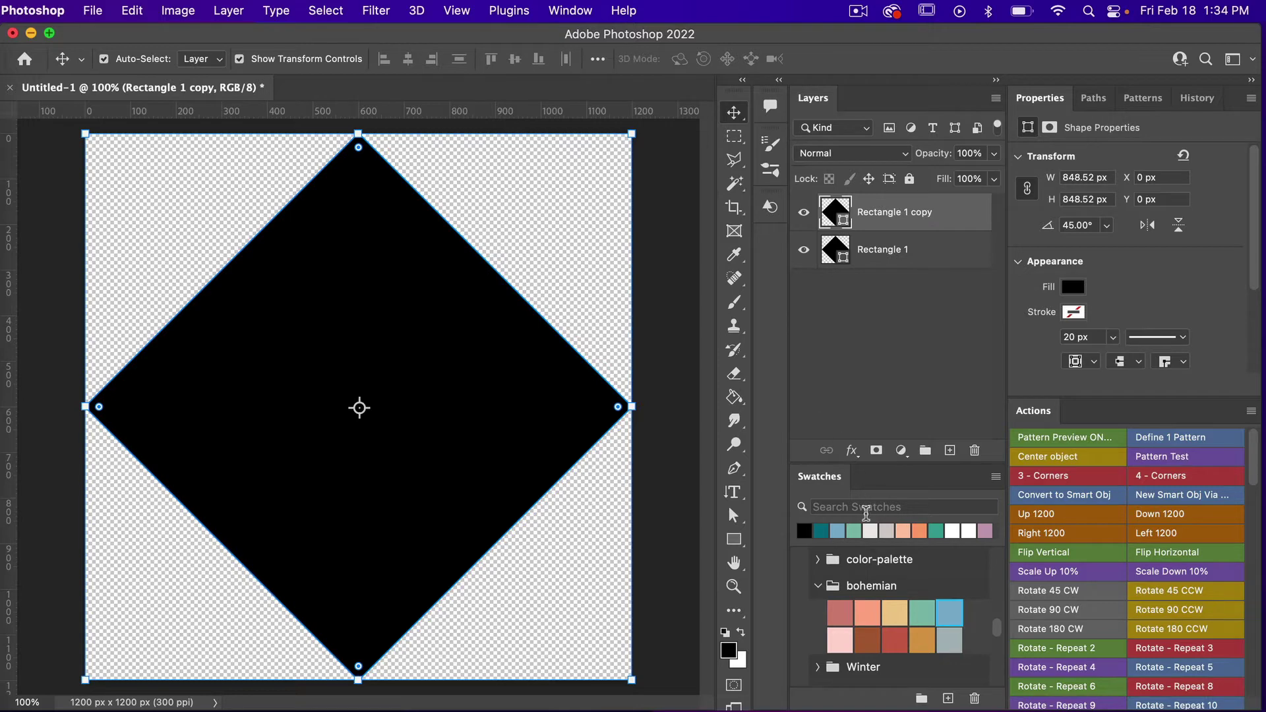
click(965, 527)
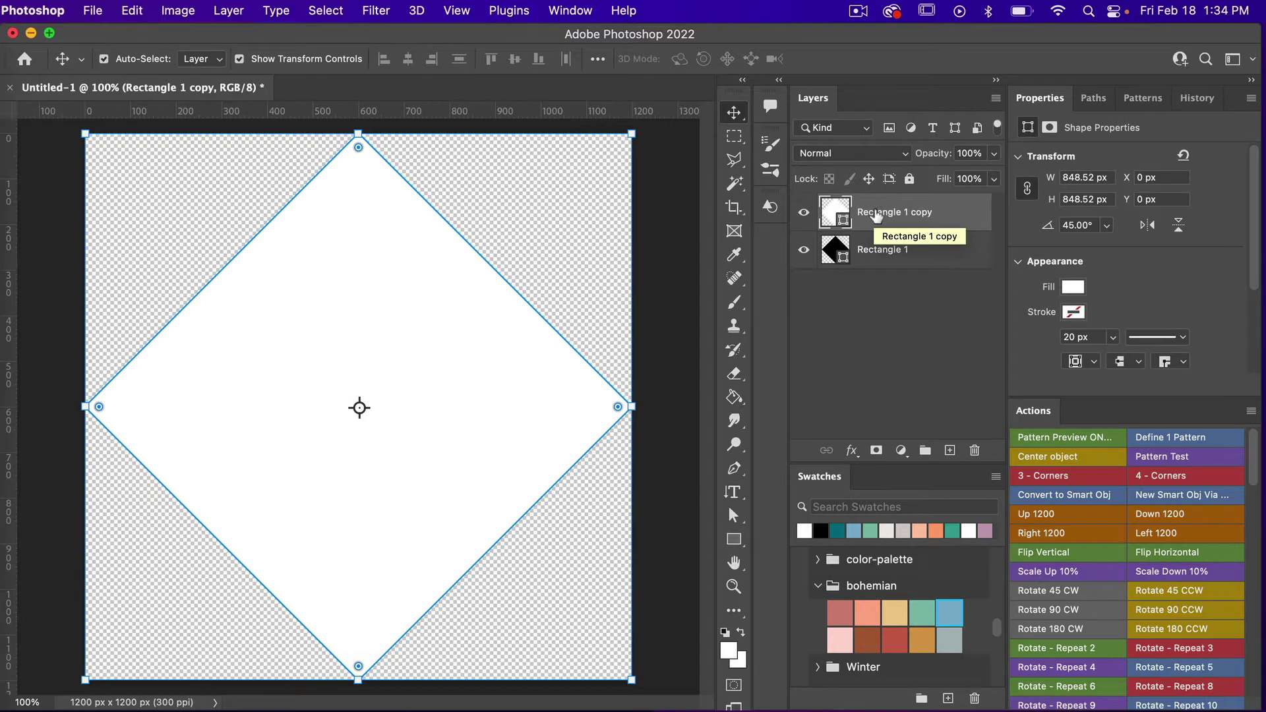
key(super)
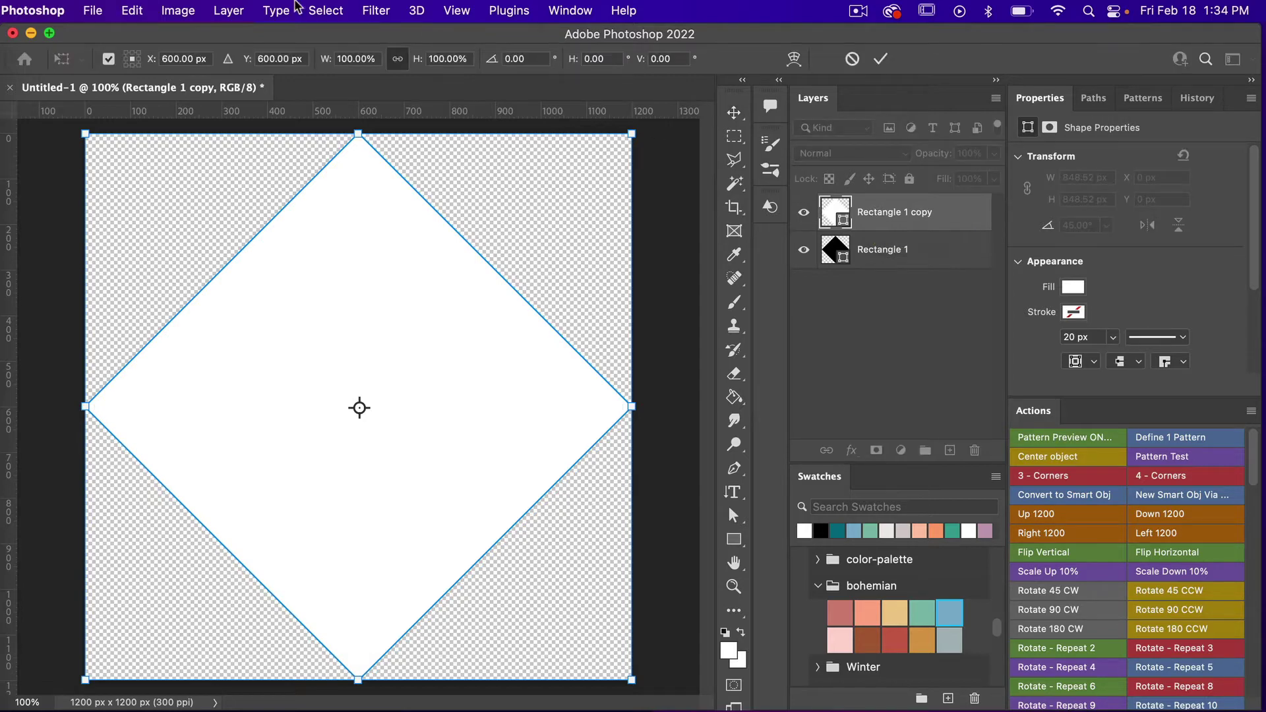
click(356, 61)
text(75)
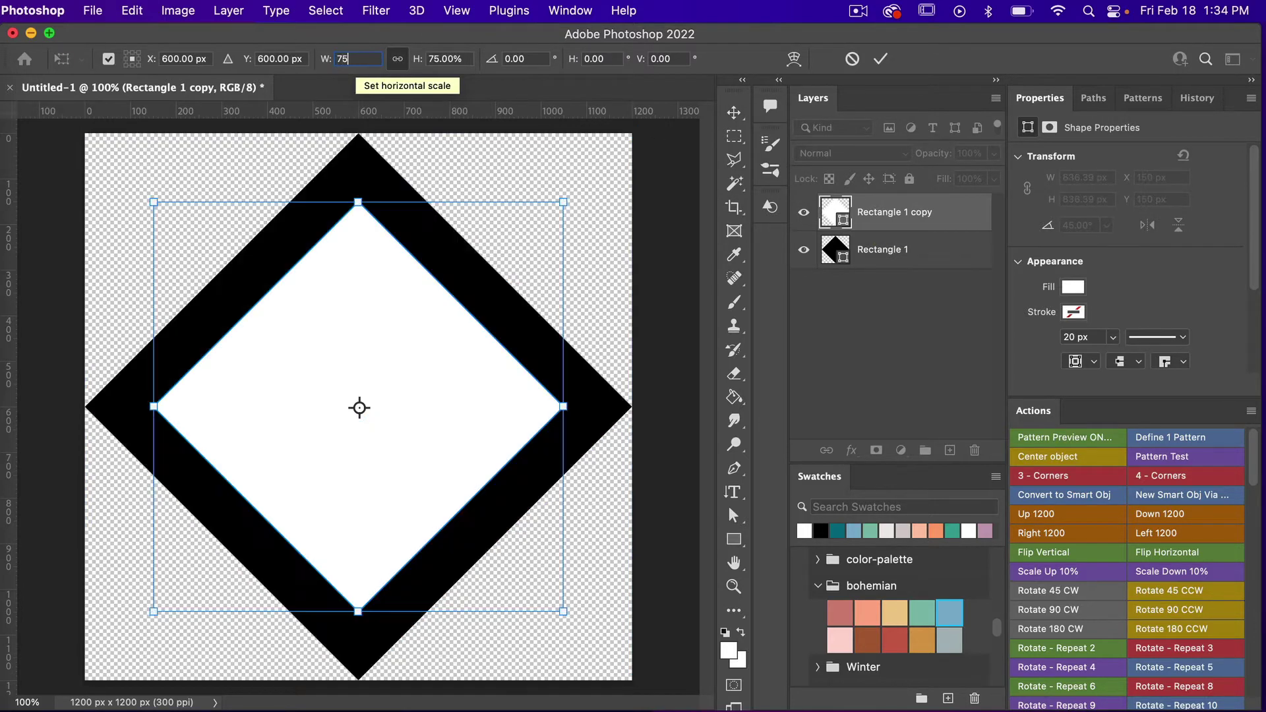
click(882, 59)
click(885, 257)
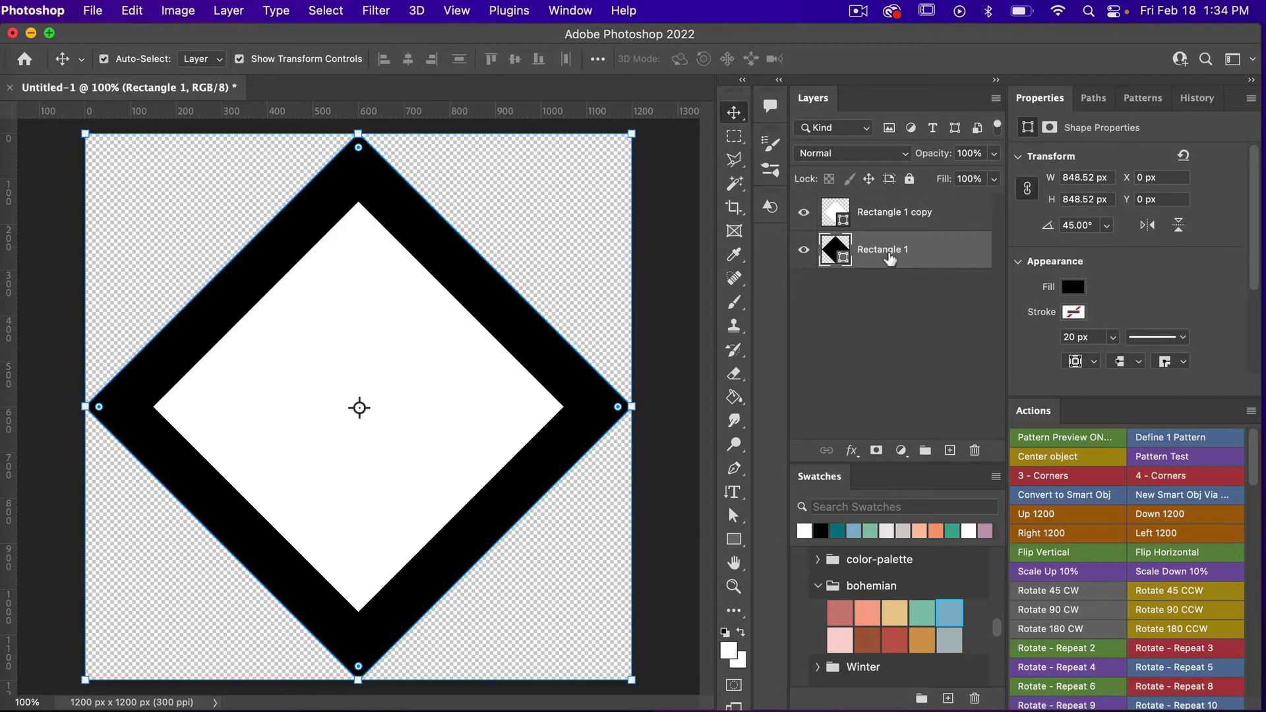
- Duplicate the black diamond, move the copy to the top and scale it to 50%
key(super+j)
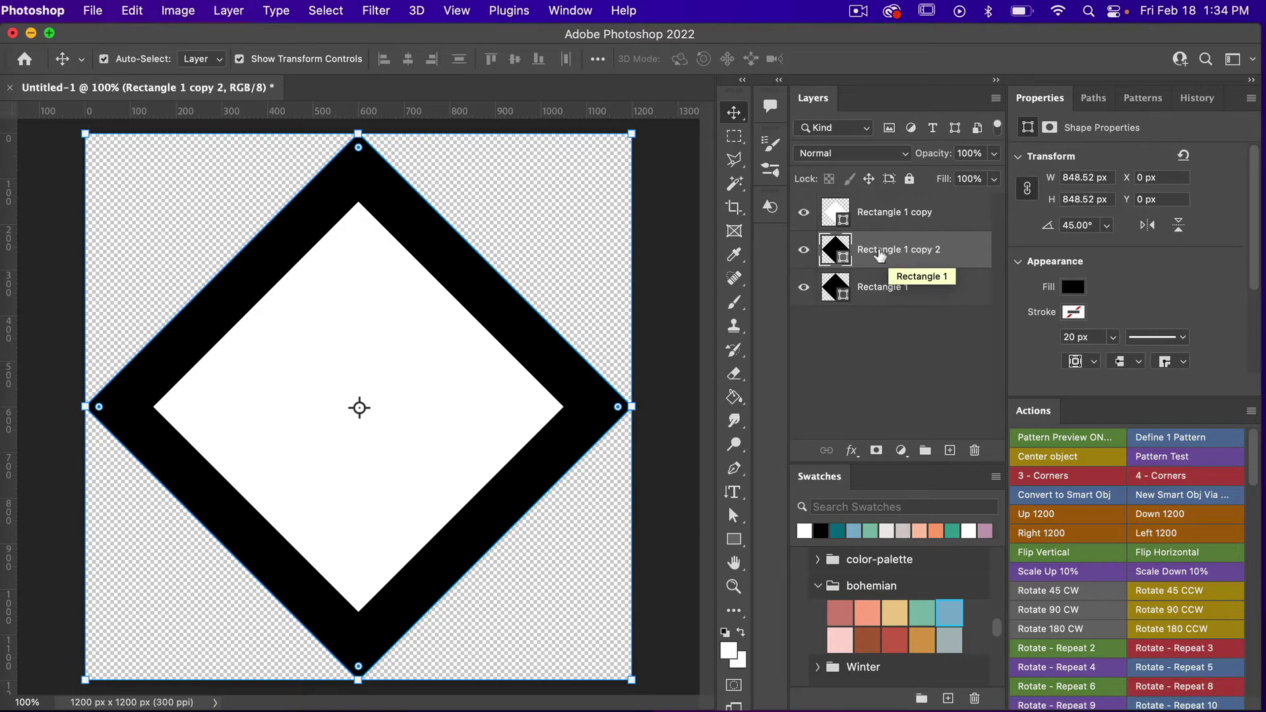
drag(878, 256, 879, 223)
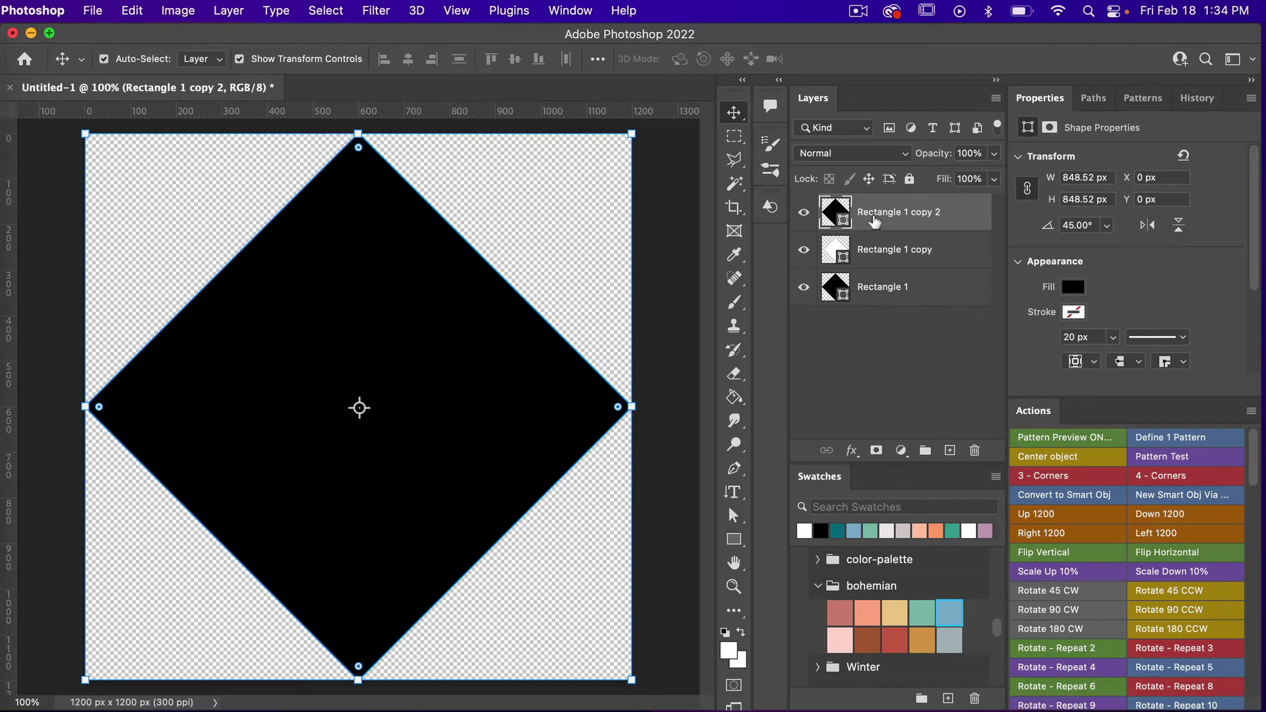
key(super+t)
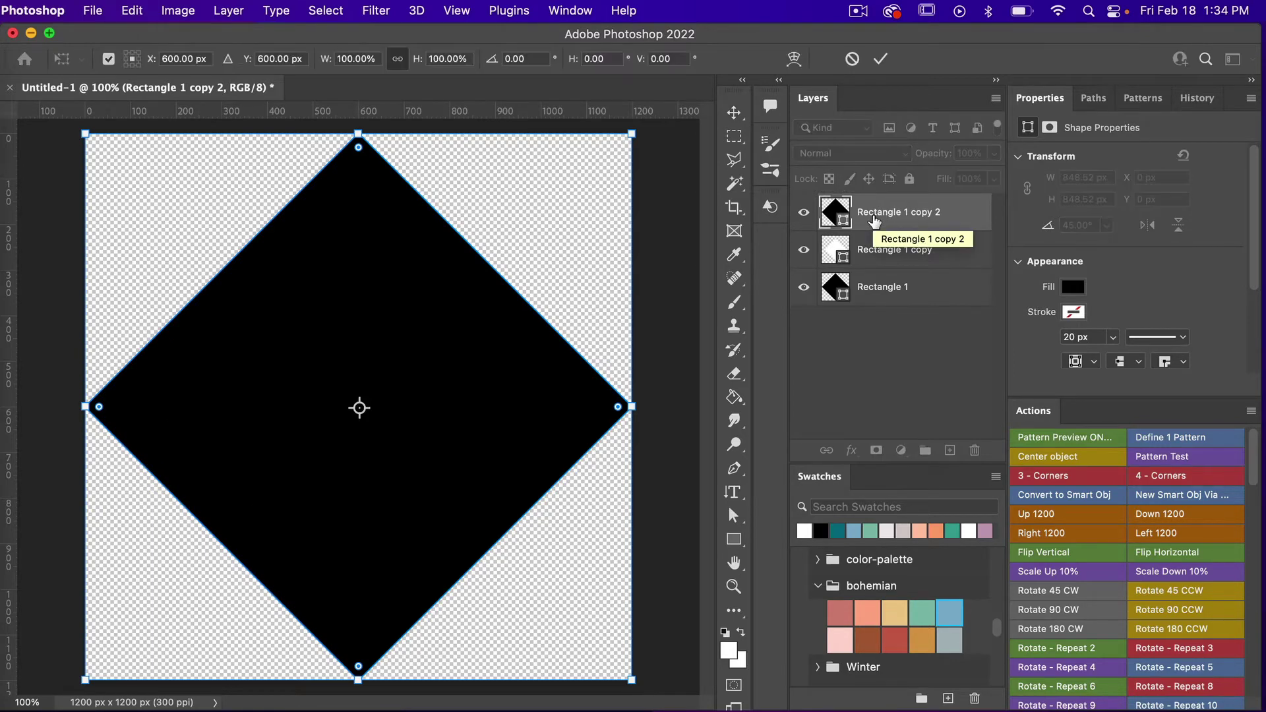
click(355, 60)
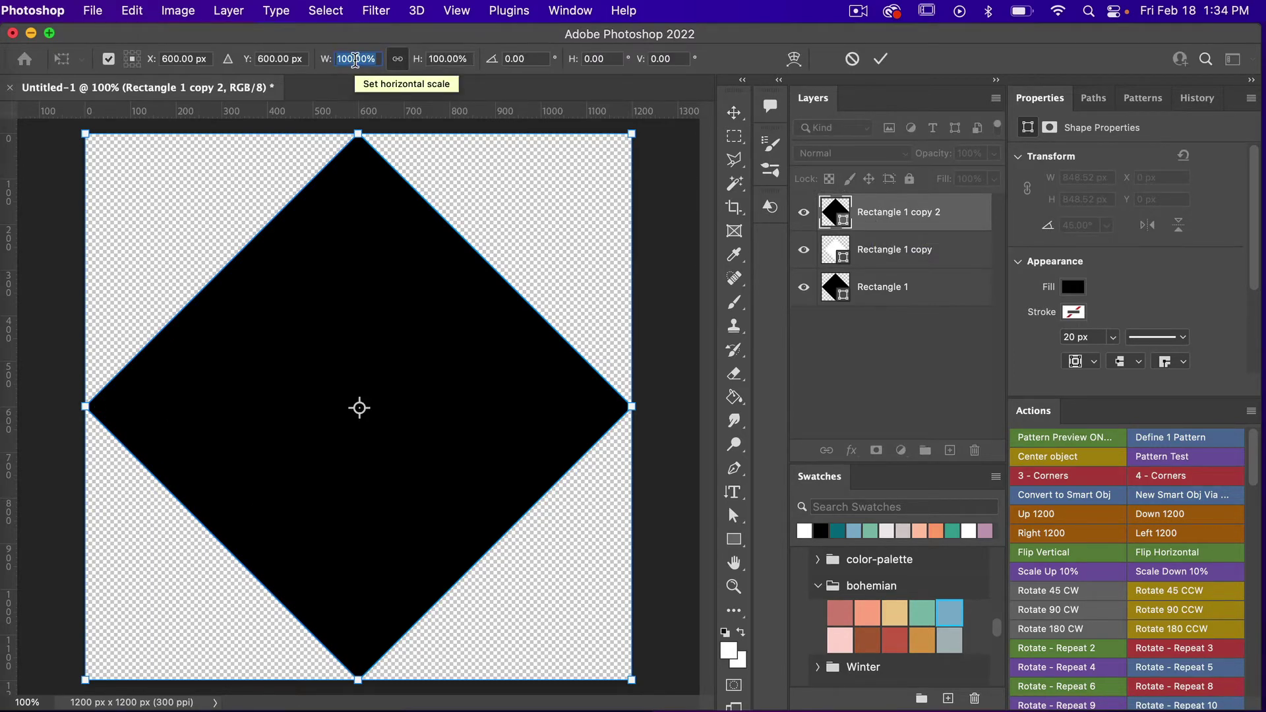
text(50)
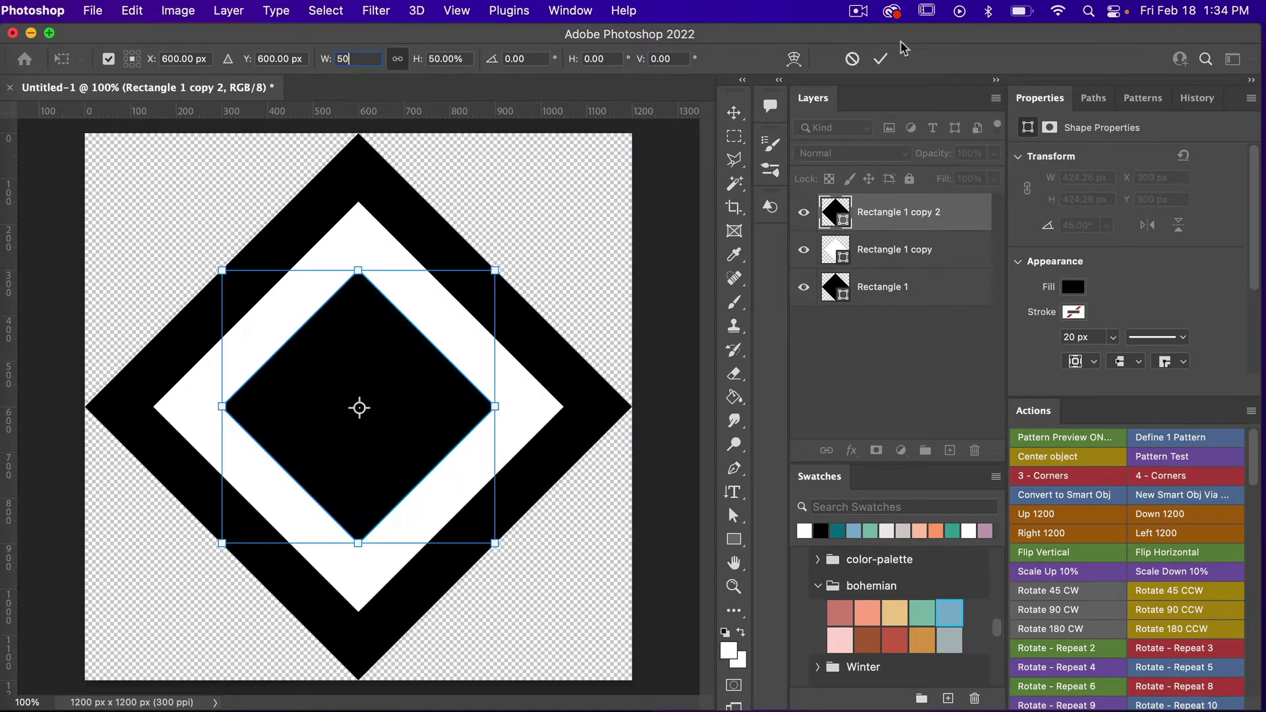
click(881, 59)
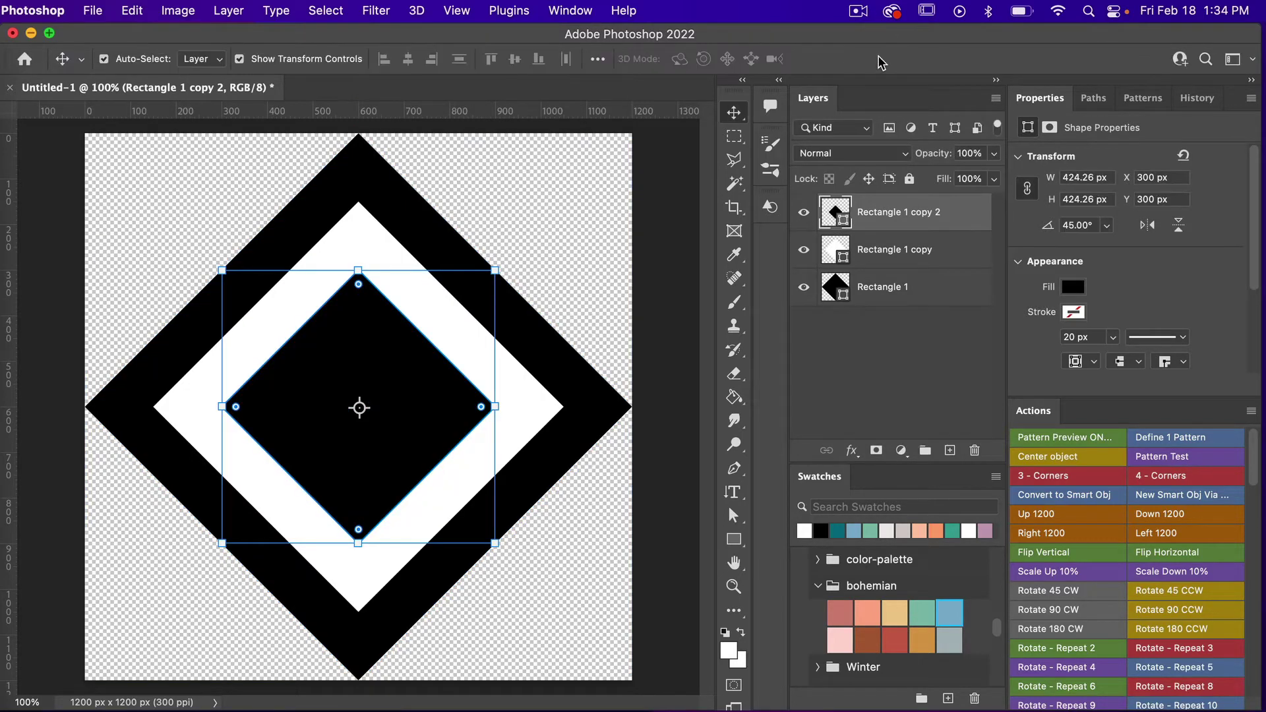
click(890, 289)
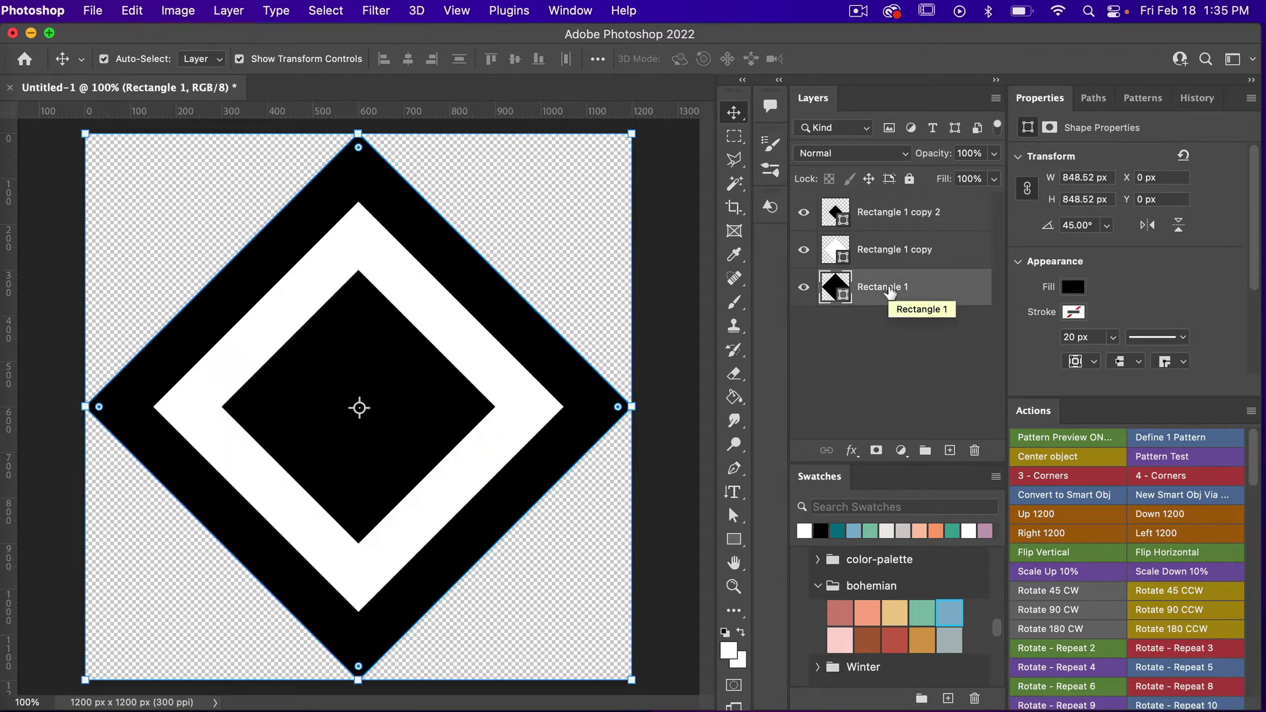
- Duplicate Rectangle 1 to the top of the layers, fill it white and scale it to 25%
key(super+j)
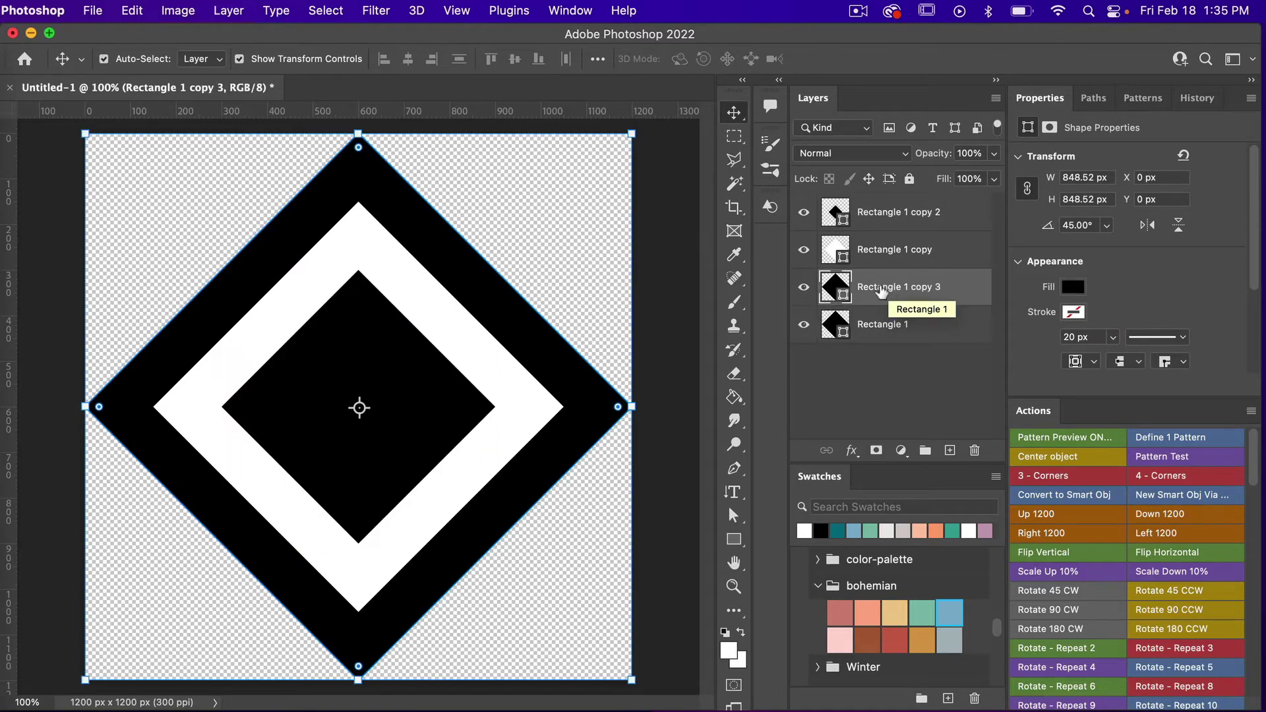
drag(878, 292, 877, 201)
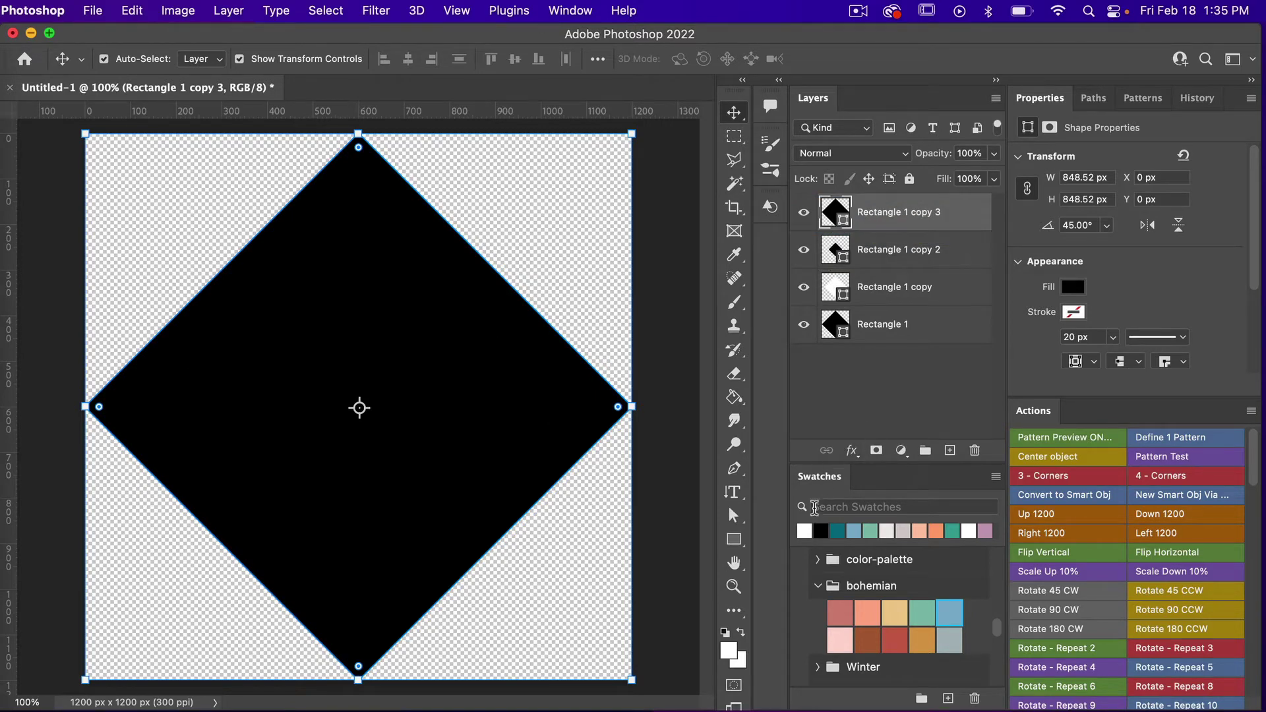
click(804, 531)
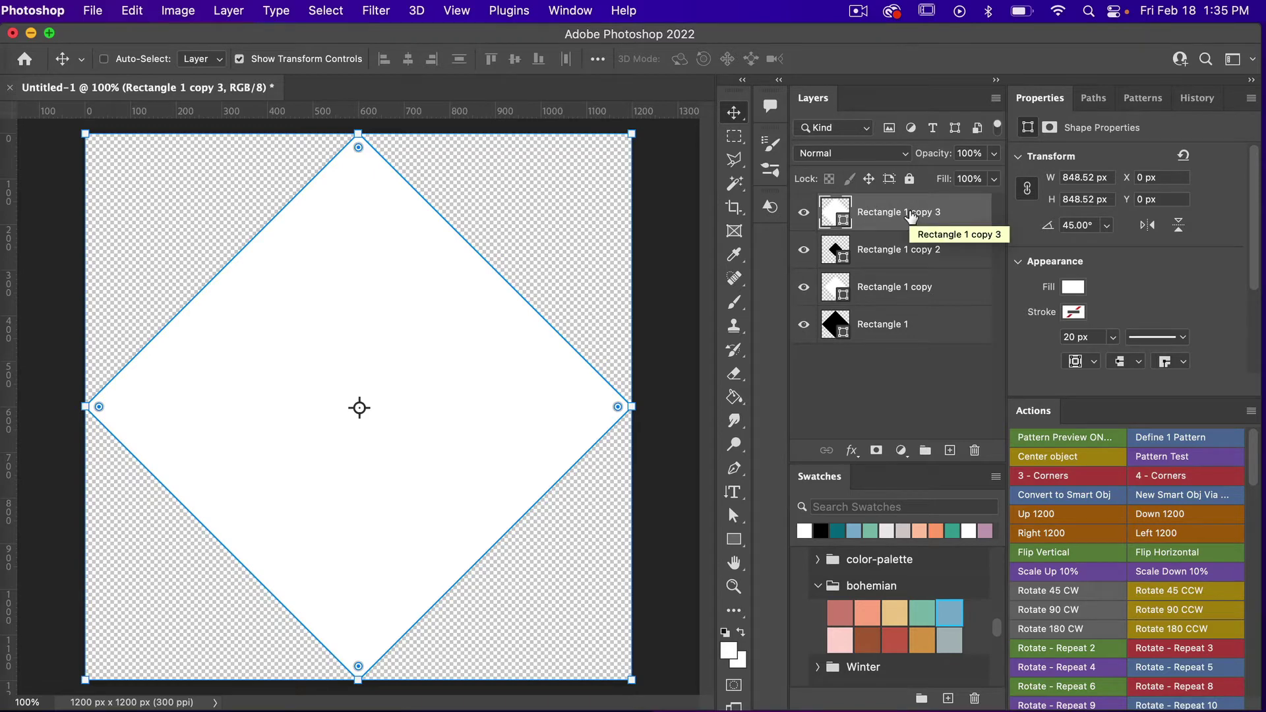
key(super+t)
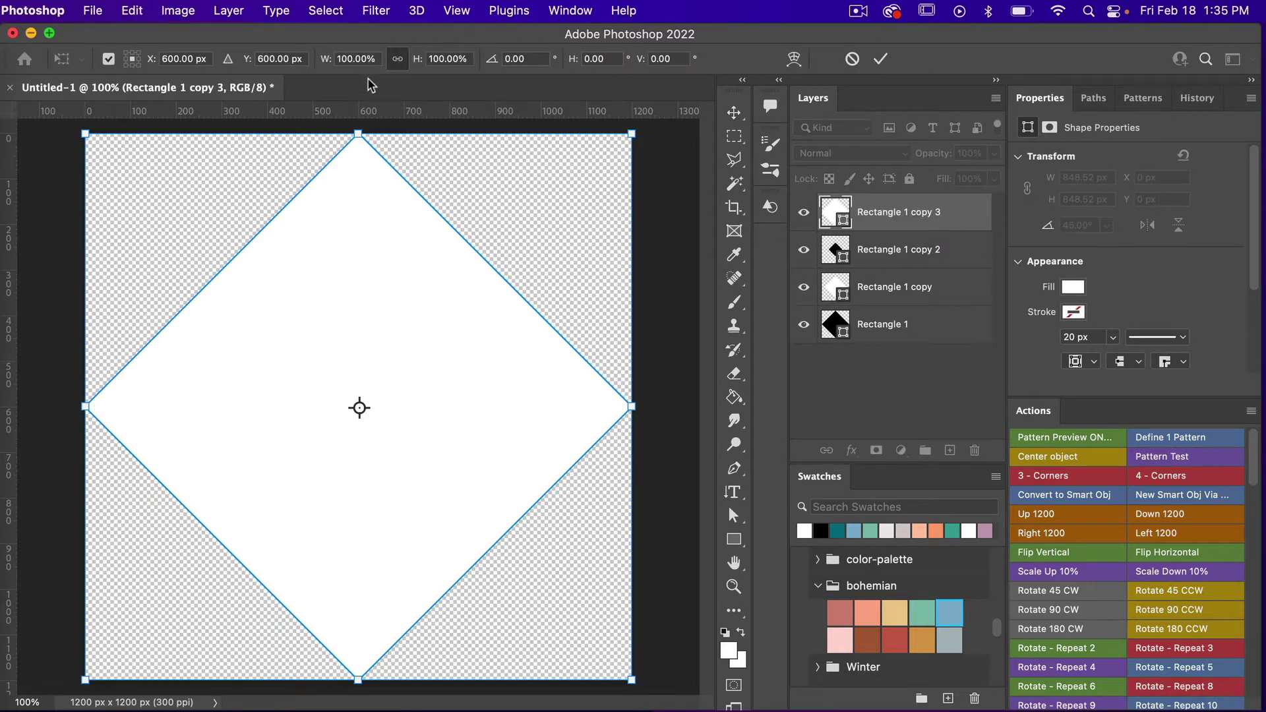
click(353, 59)
text(25)
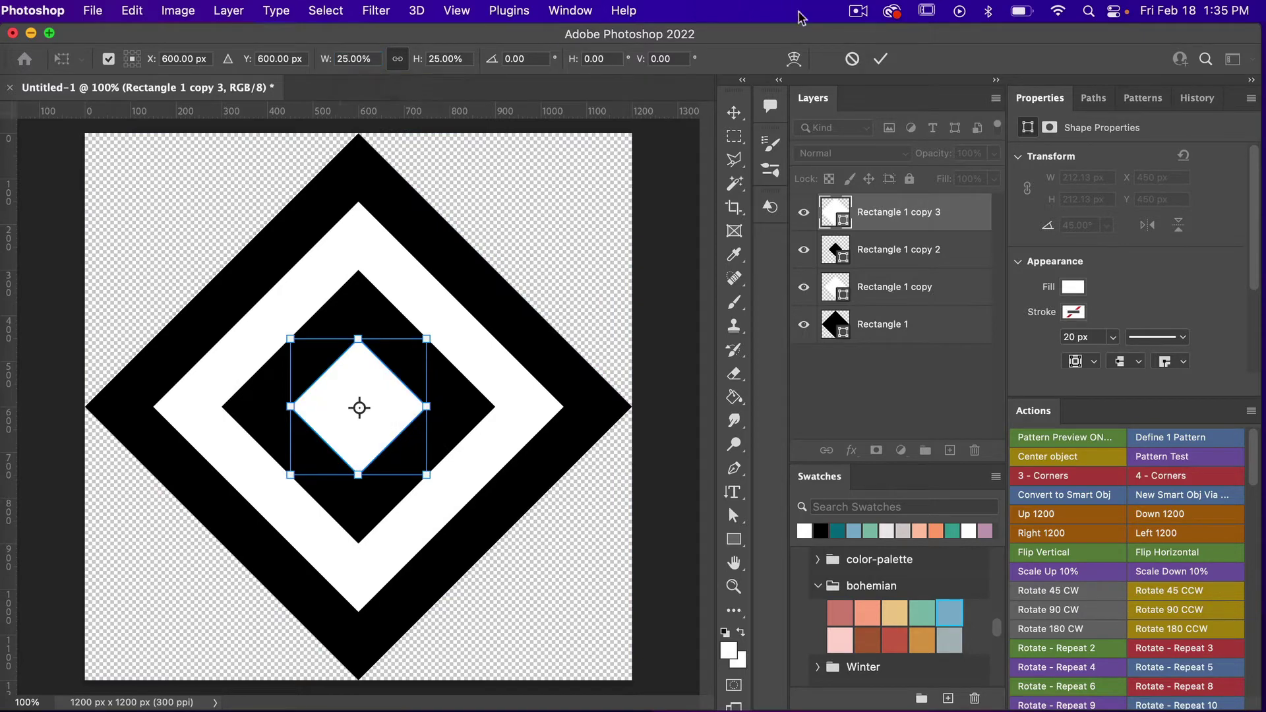
click(881, 59)
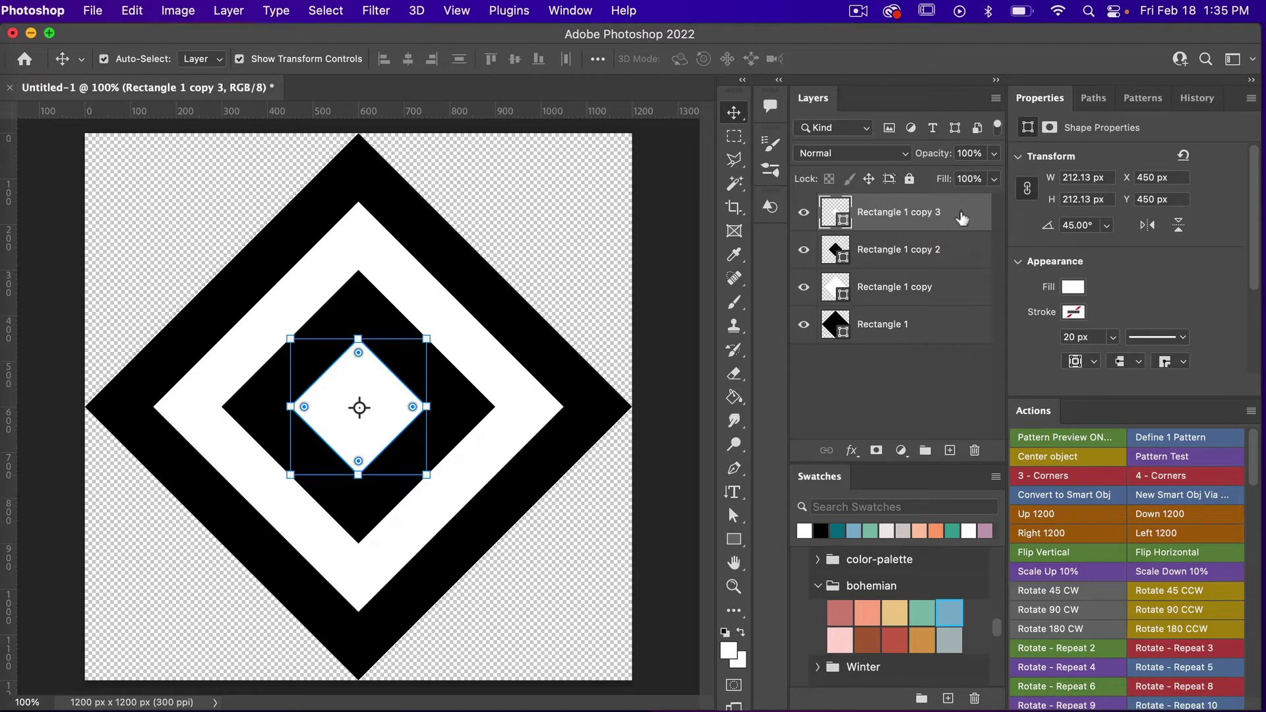
- Duplicate the three upper diamond layers, group the copies as Group 1 and hide it
shift+click(947, 295)
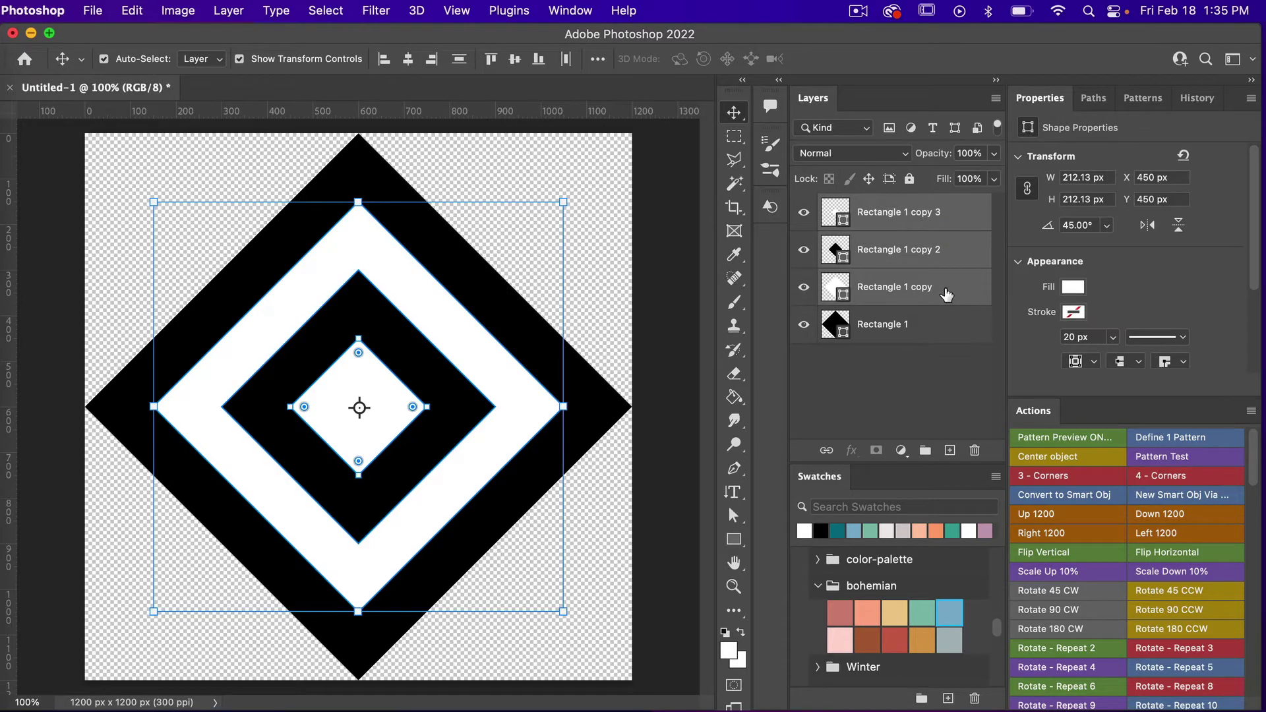
key(super+j)
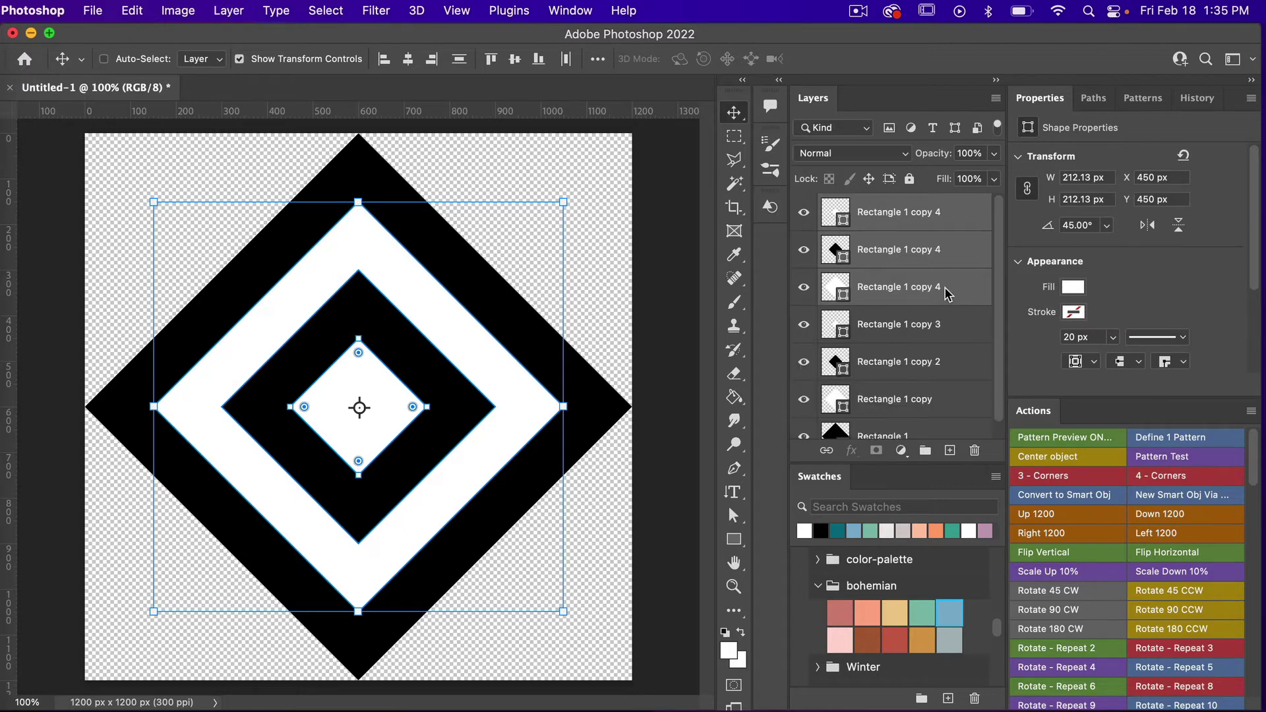
key(super+g)
click(802, 205)
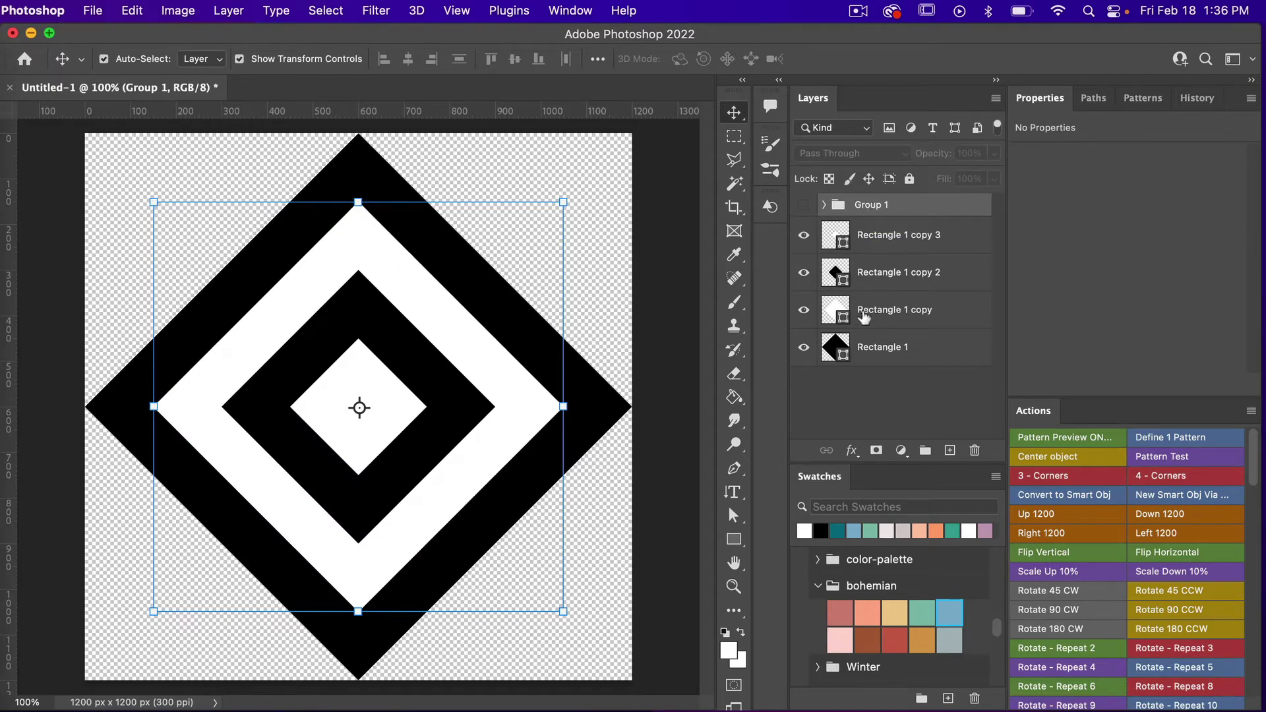
- Combine Rectangle 1 and Rectangle 1 copy with Subtract Front Shape and fill the frame black
click(884, 315)
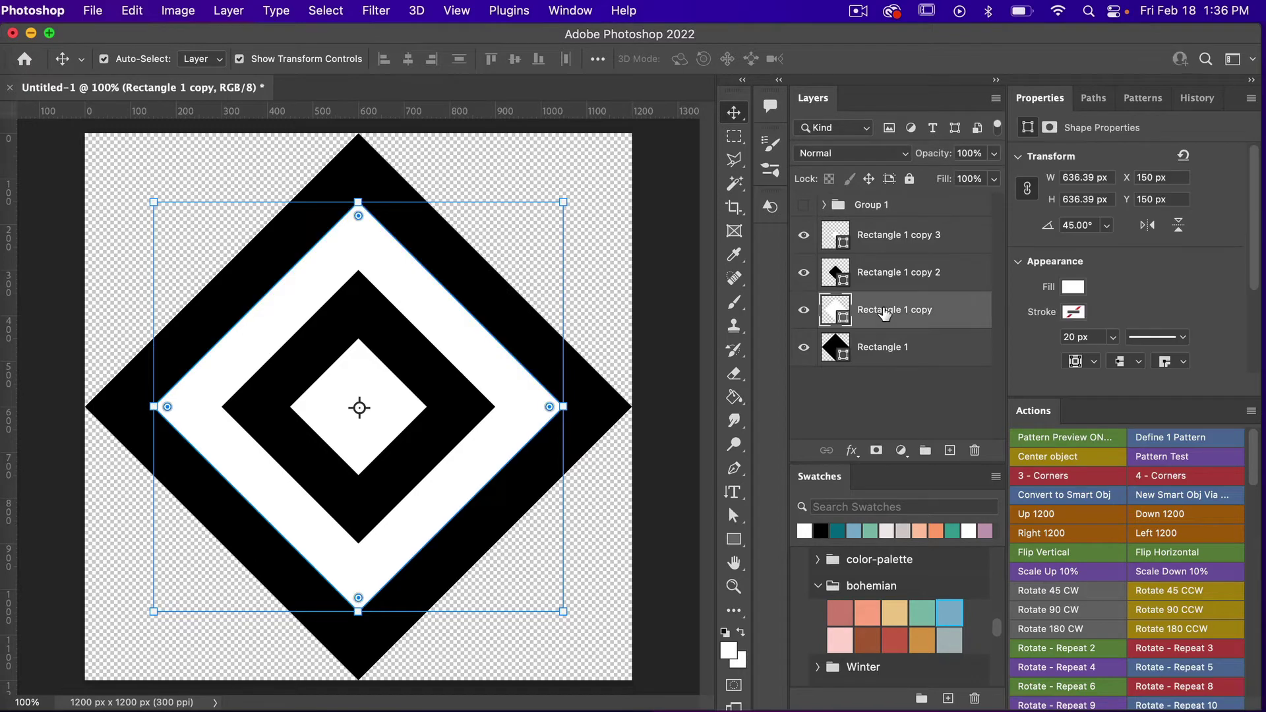
shift+click(880, 350)
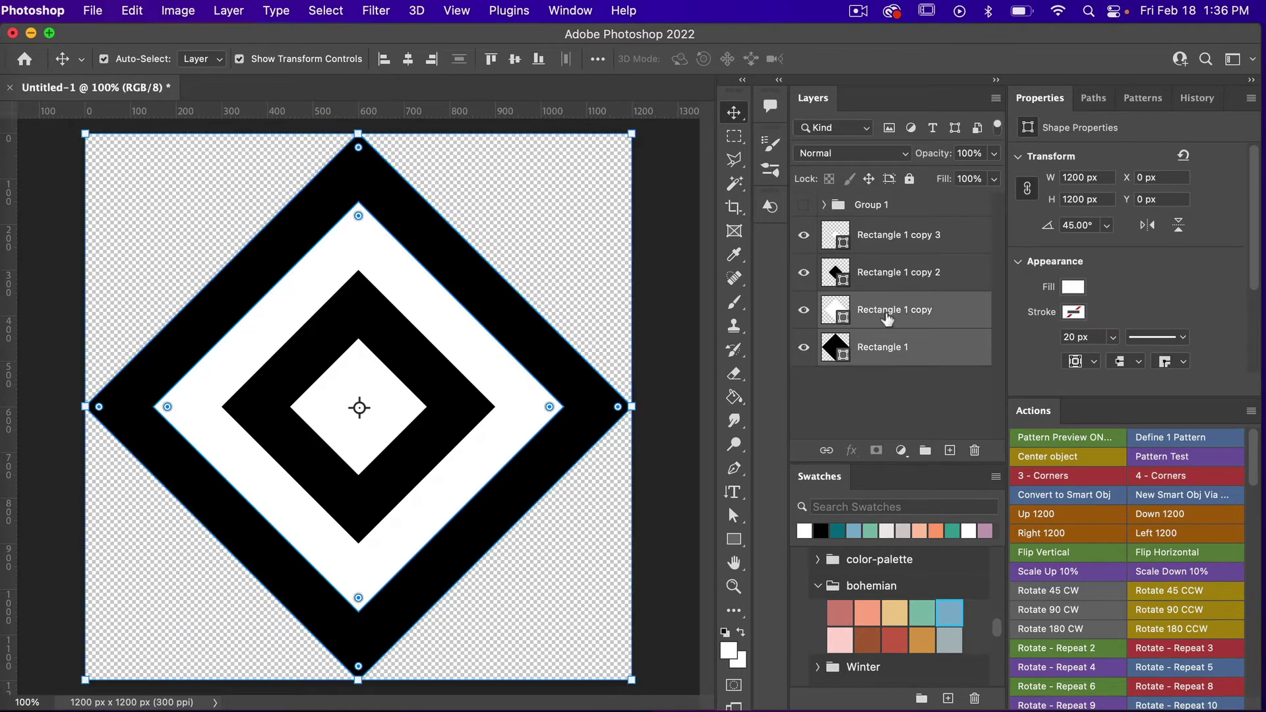
click(229, 11)
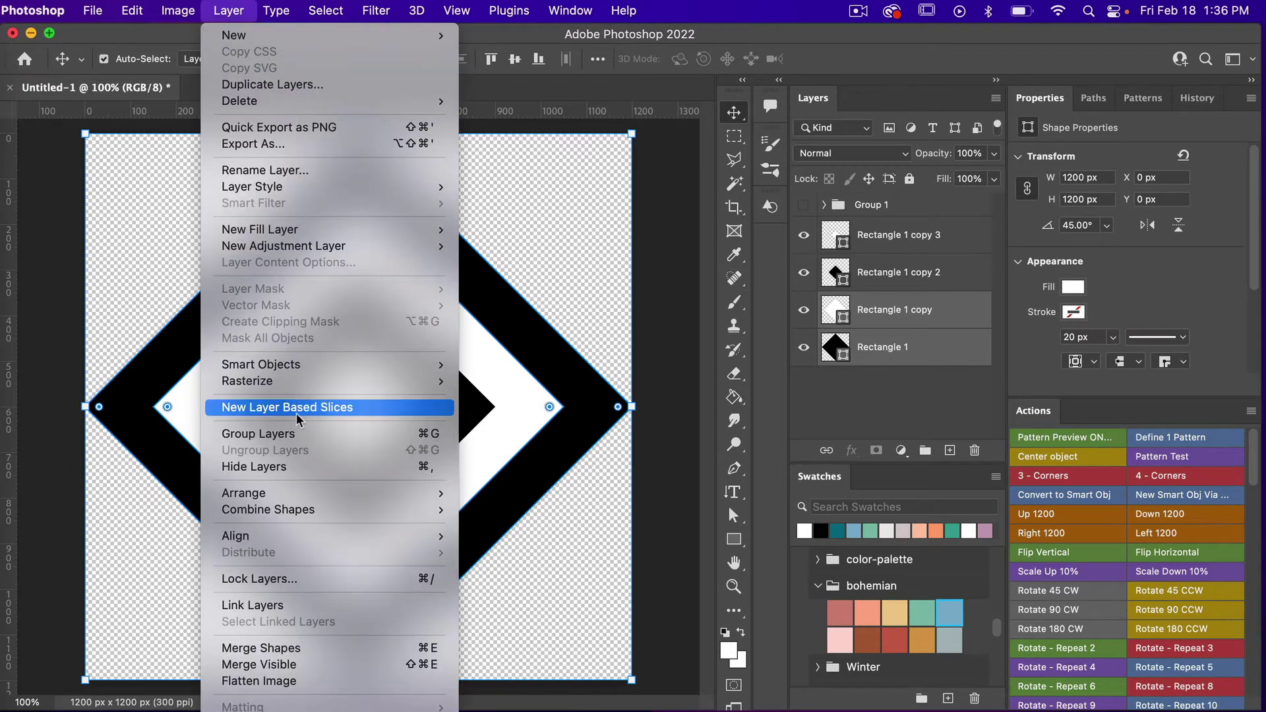
mouse_move(304, 512)
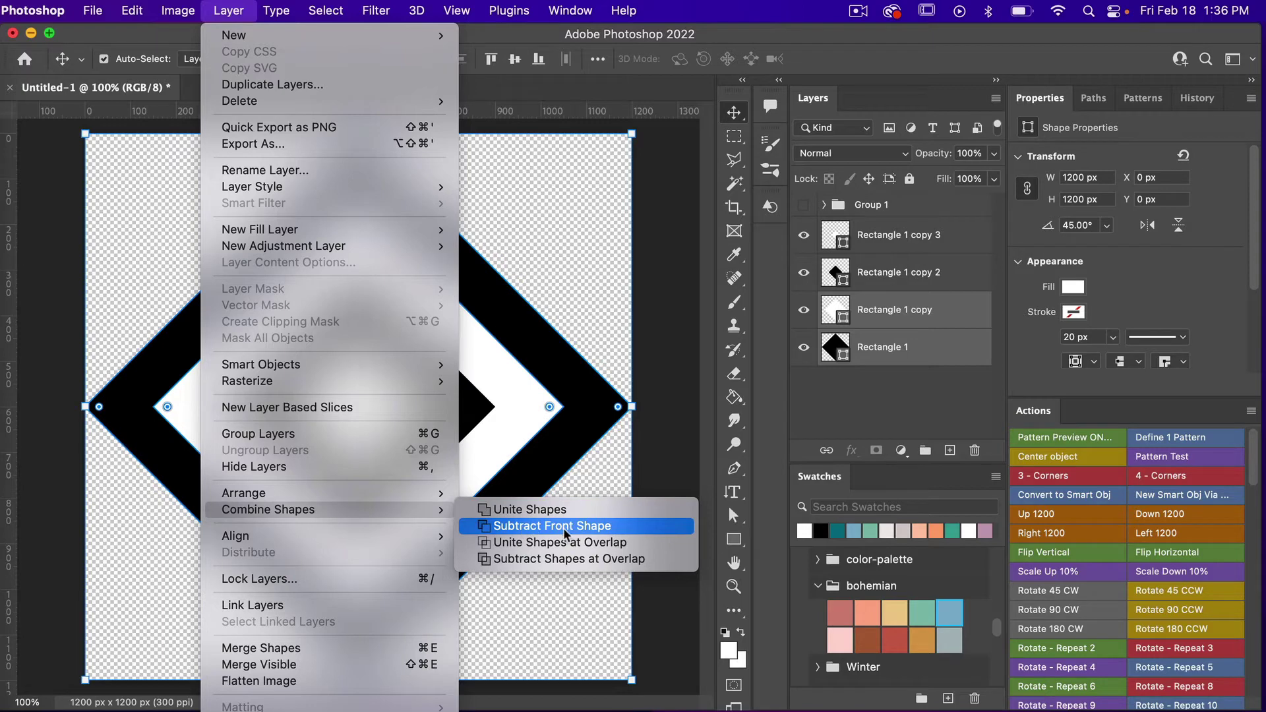
click(610, 526)
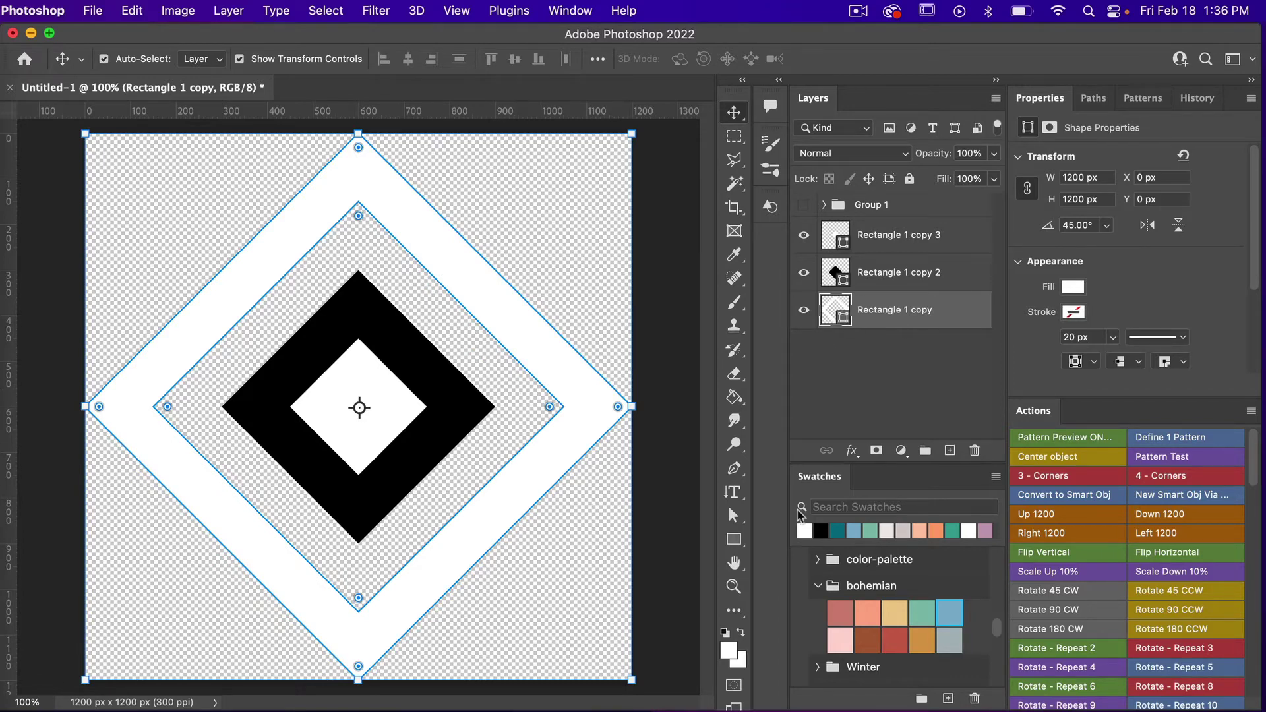
click(819, 531)
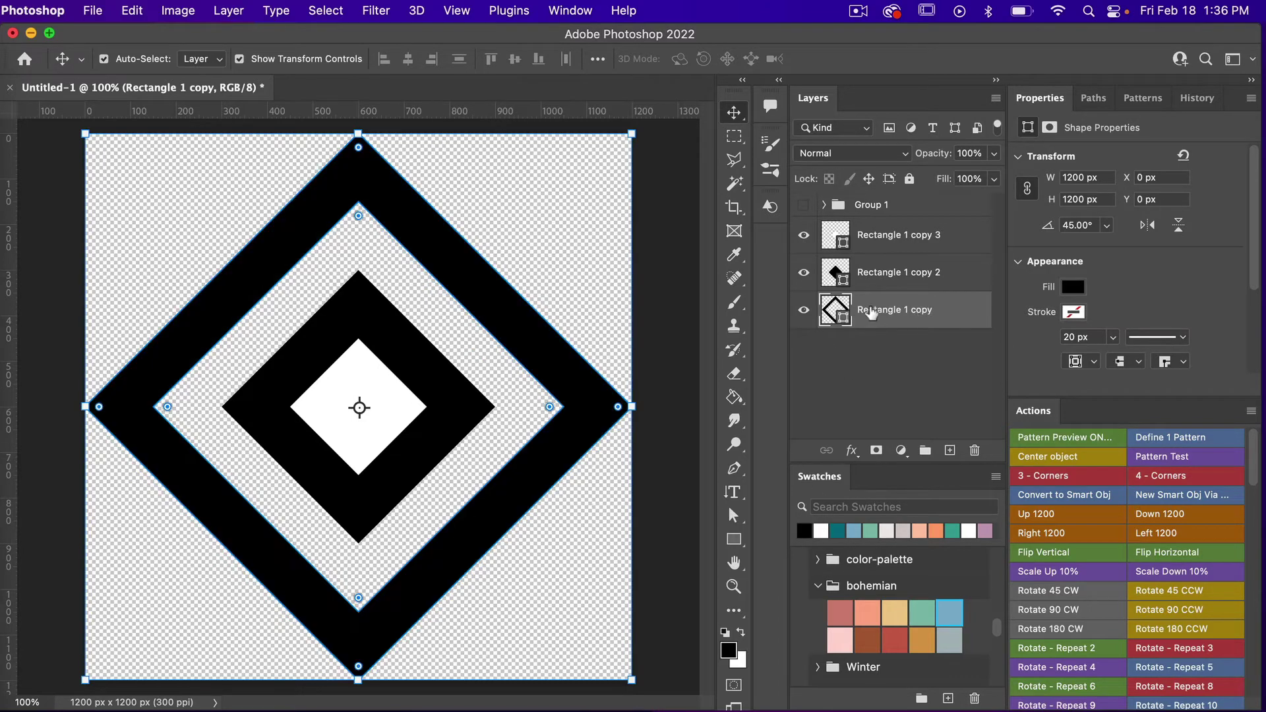
click(882, 250)
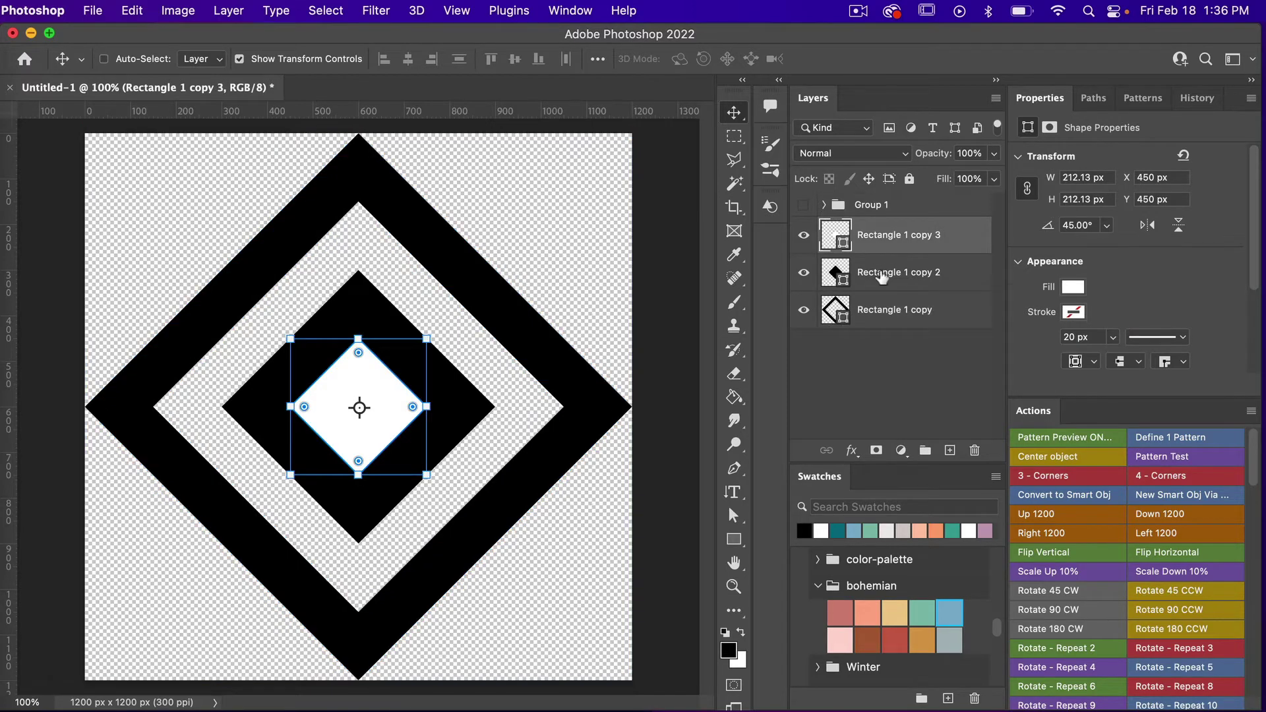
- Combine Rectangle 1 copy 2 and copy 3 with Subtract Front Shape and fill the ring black
shift+click(884, 277)
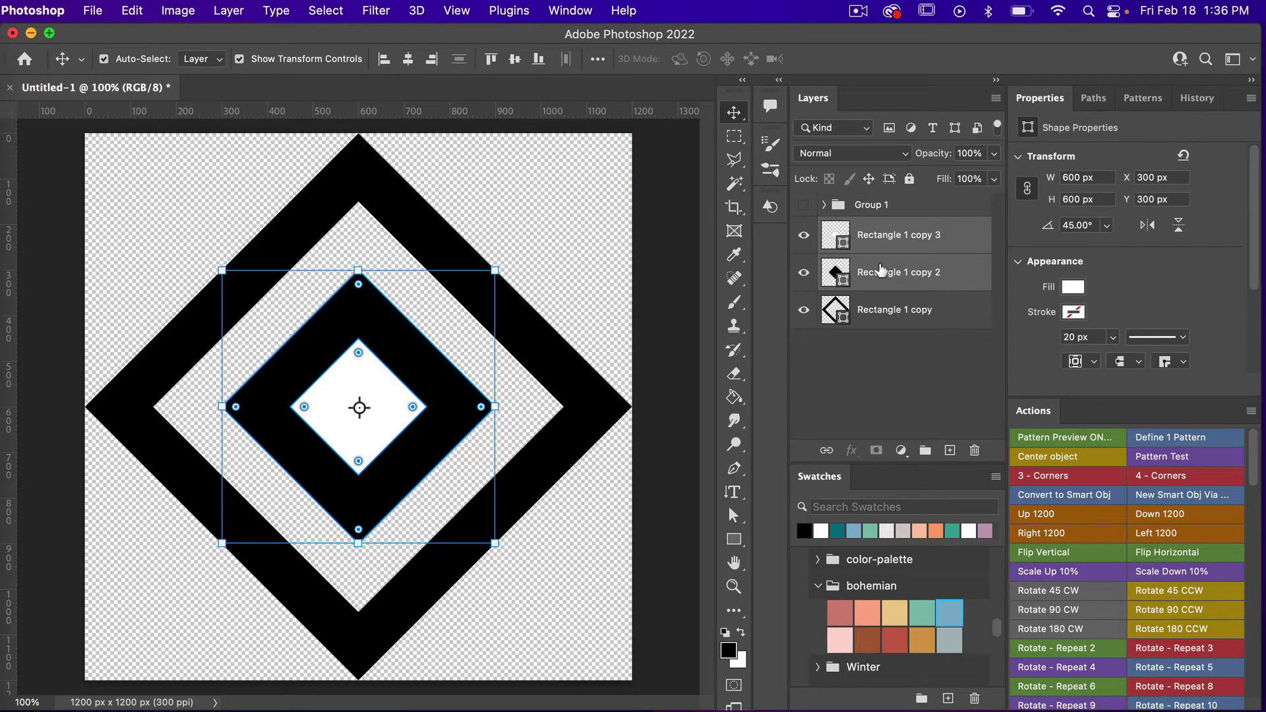
click(228, 10)
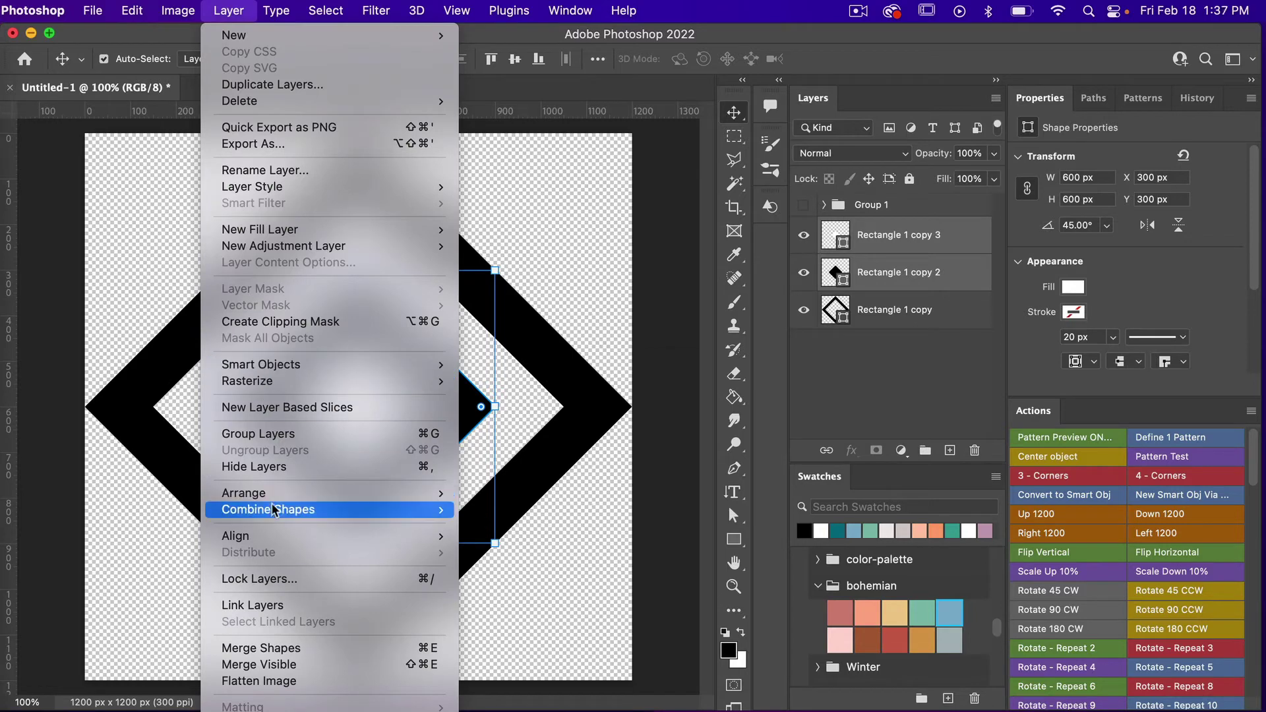
mouse_move(273, 509)
click(545, 525)
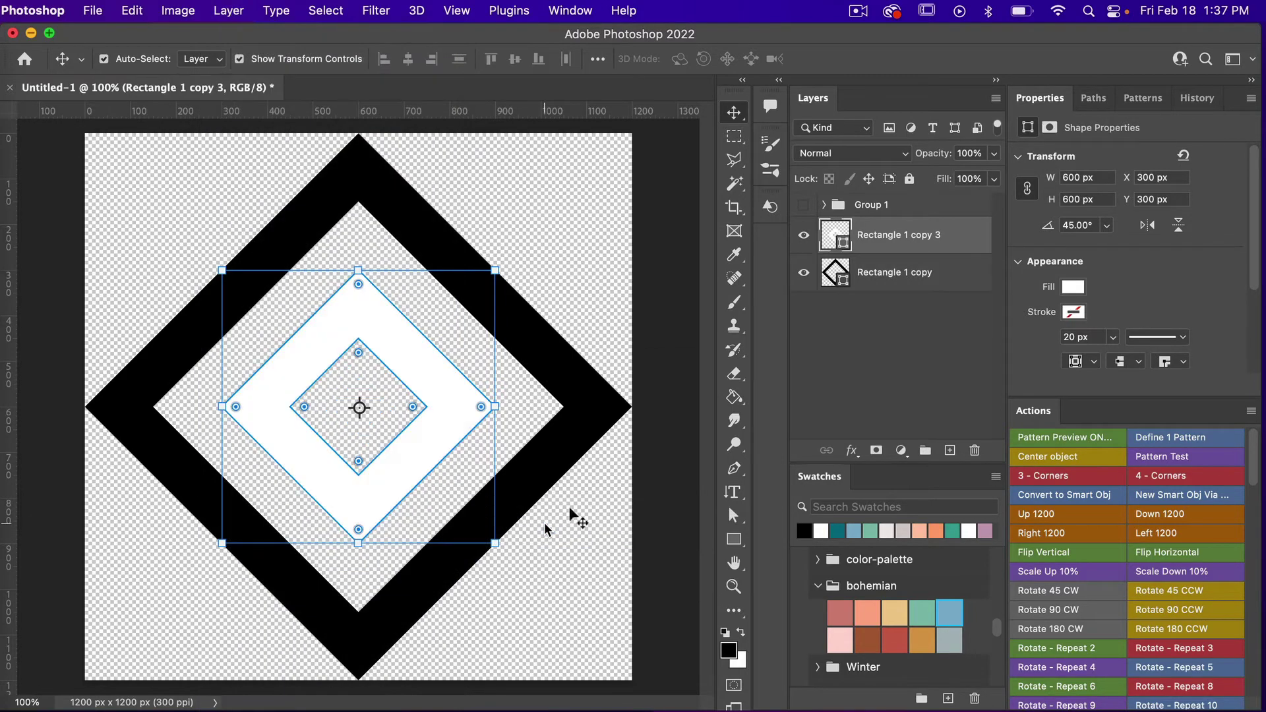
click(803, 531)
super+click(909, 249)
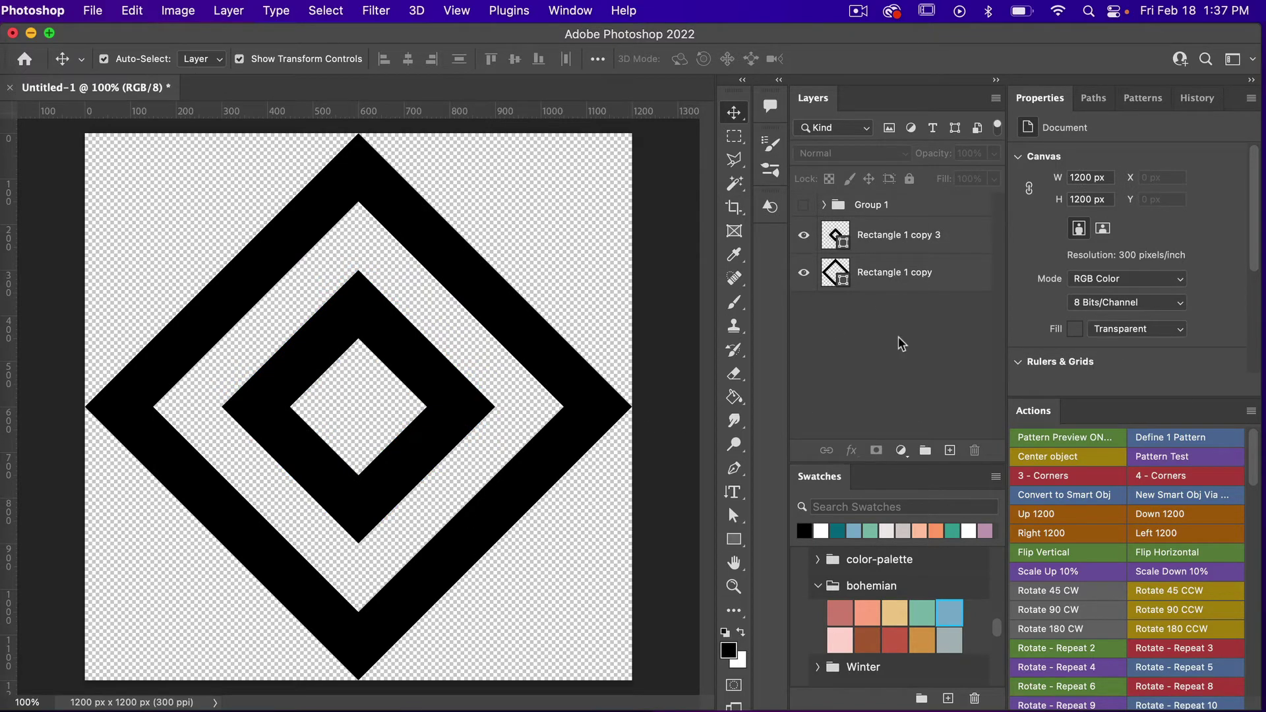
click(910, 249)
- Merge both diamond-ring layers with Merge Shapes into Rectangle 1 copy 3, then hide that layer
shift+click(910, 274)
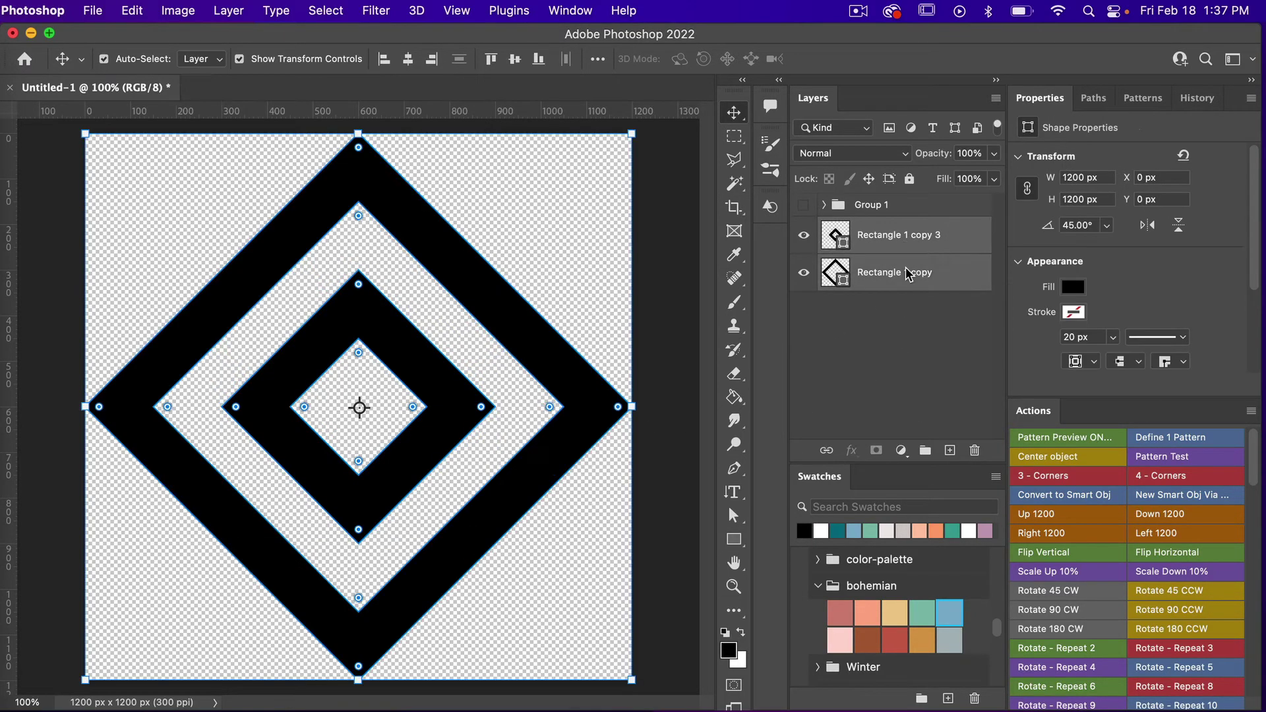
right_click(943, 237)
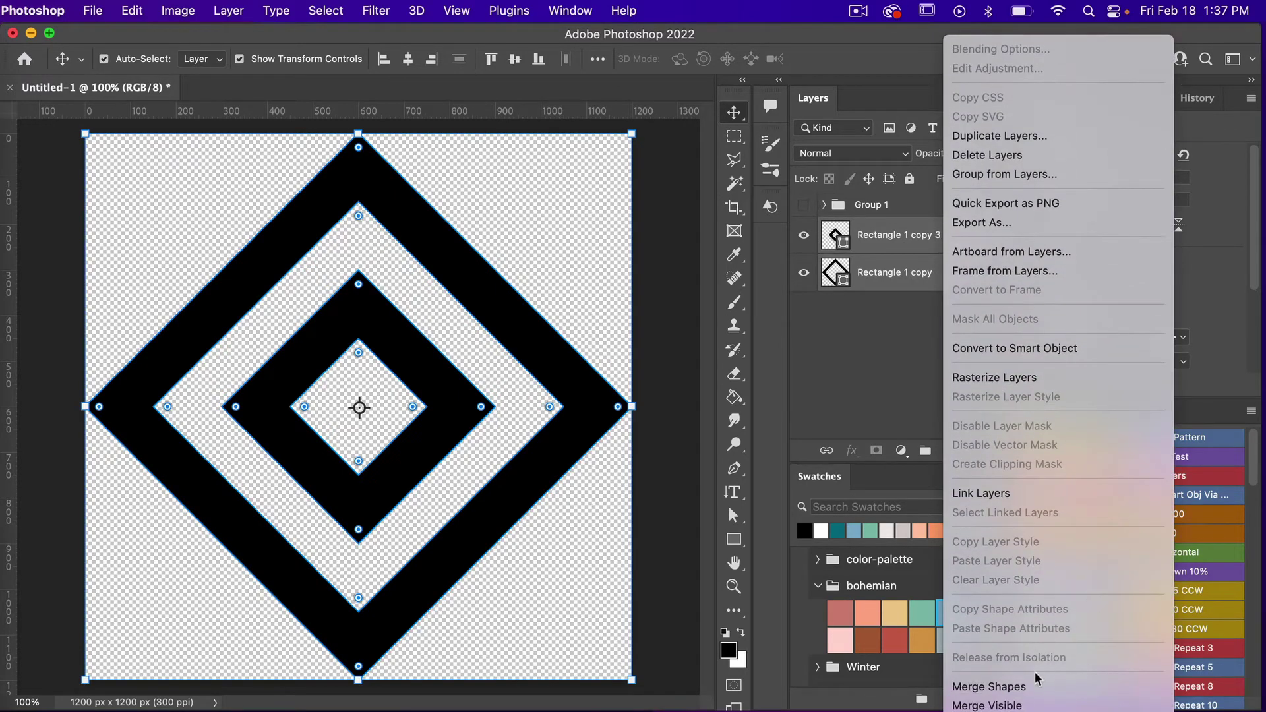
click(1029, 687)
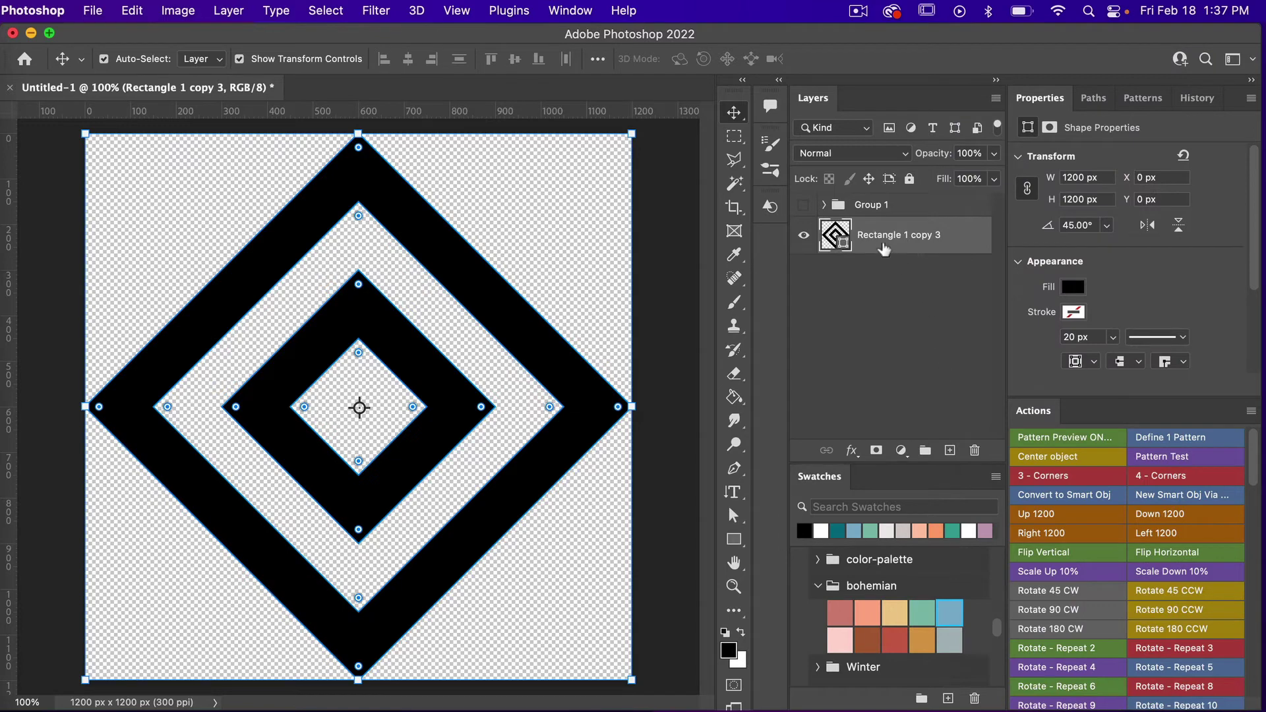
click(804, 237)
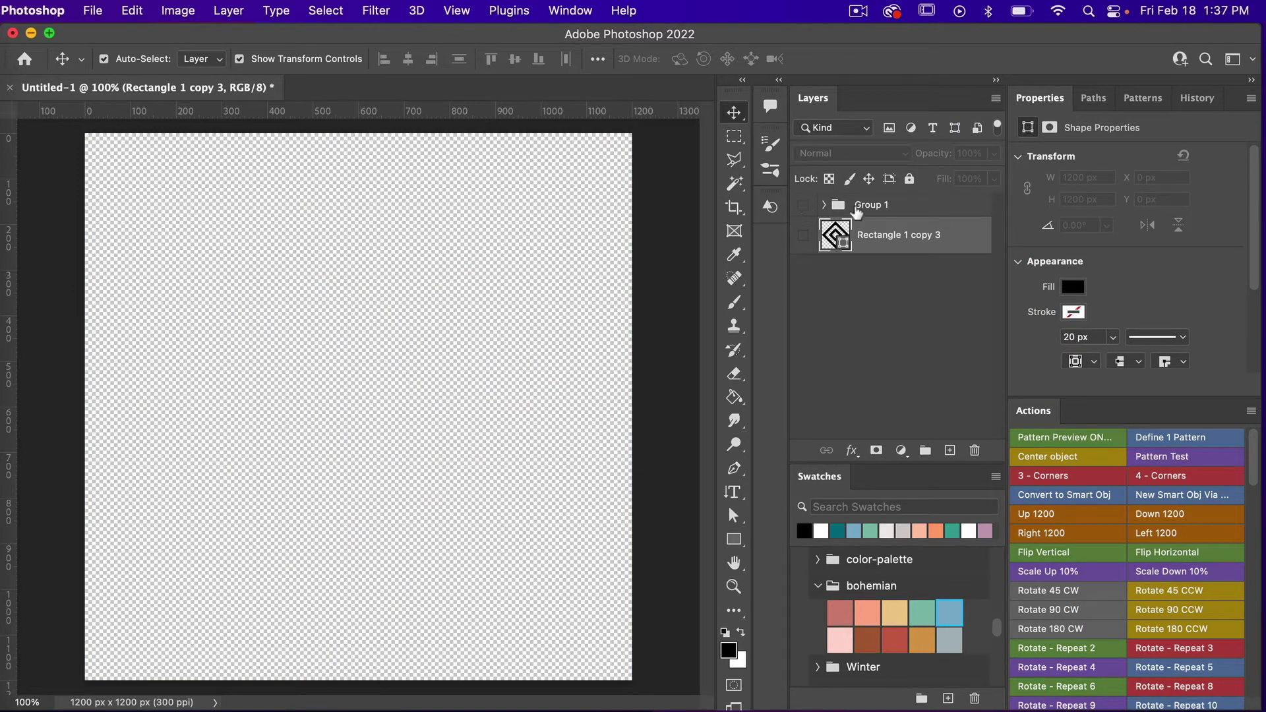
- Make Group 1 visible and delete the group only, keeping its three Rectangle 1 copy 4 layers
click(860, 206)
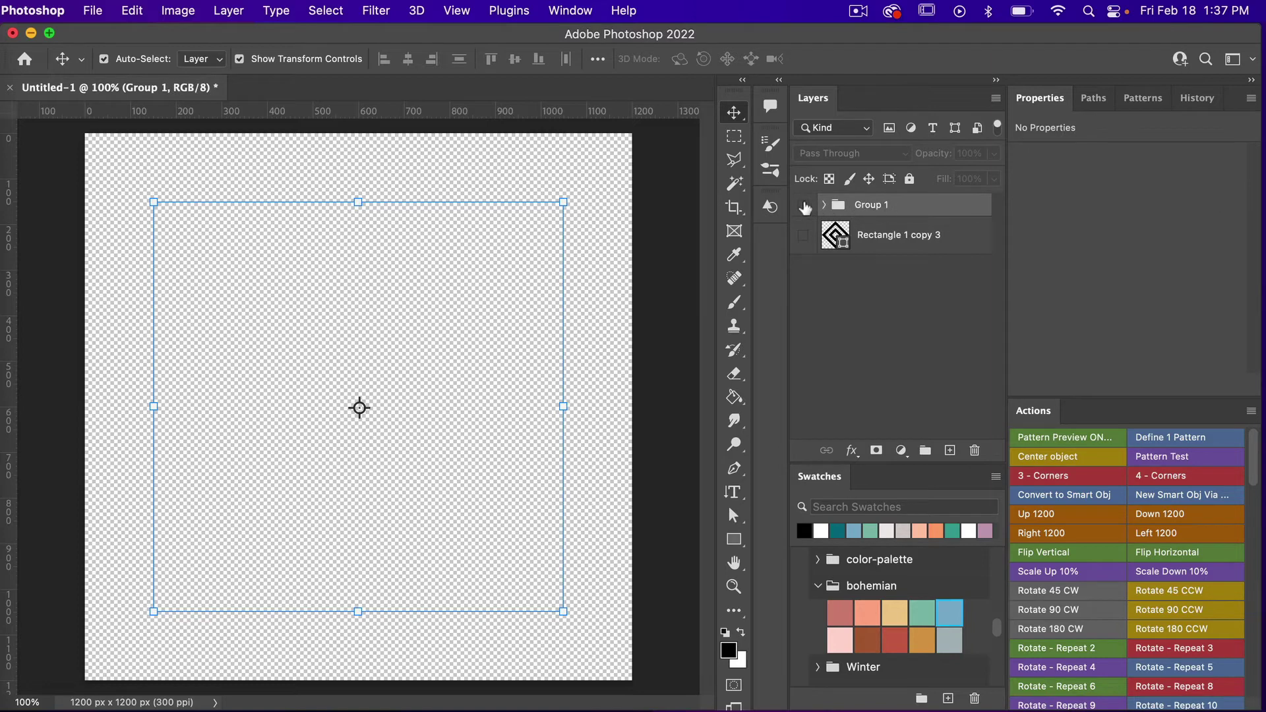
click(803, 206)
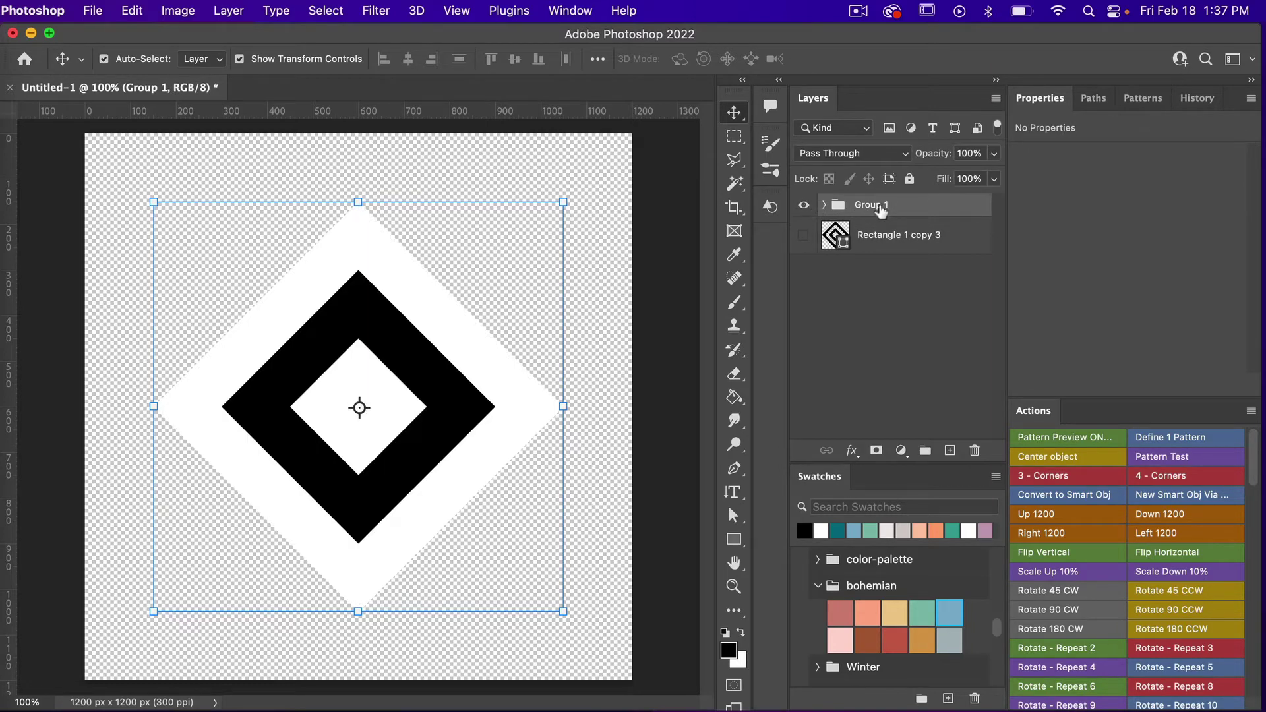
click(974, 450)
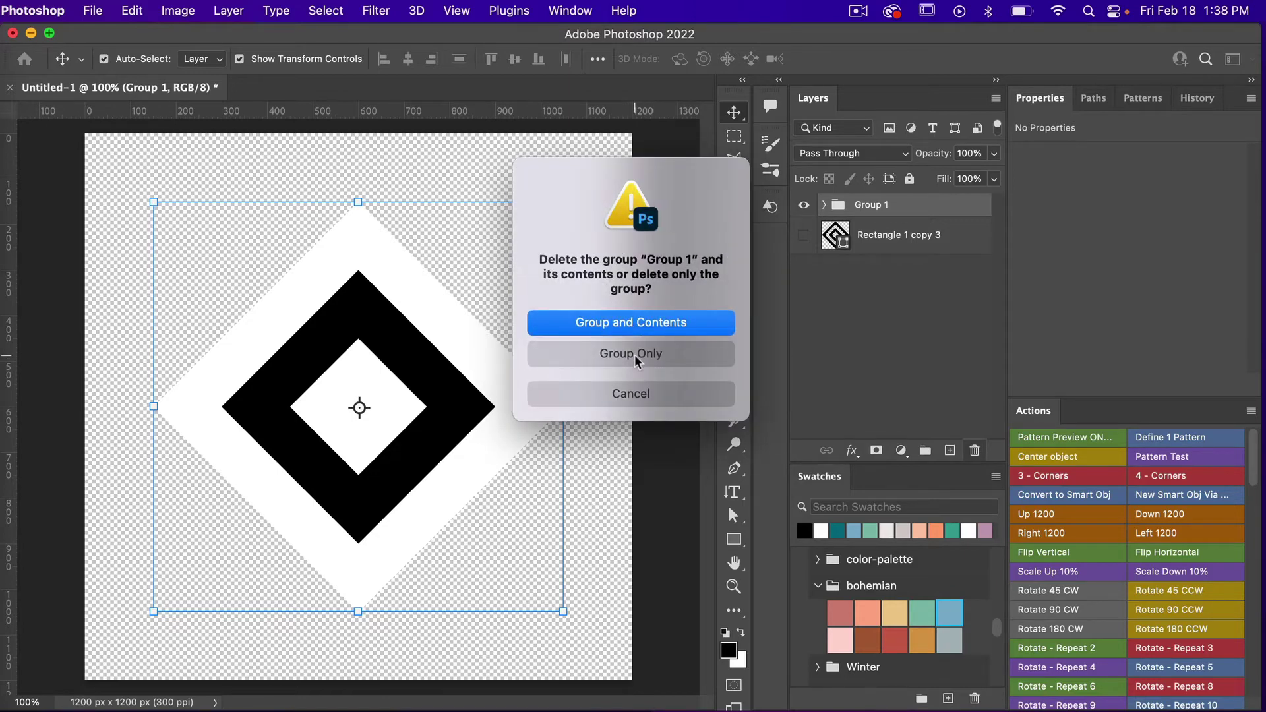
click(634, 356)
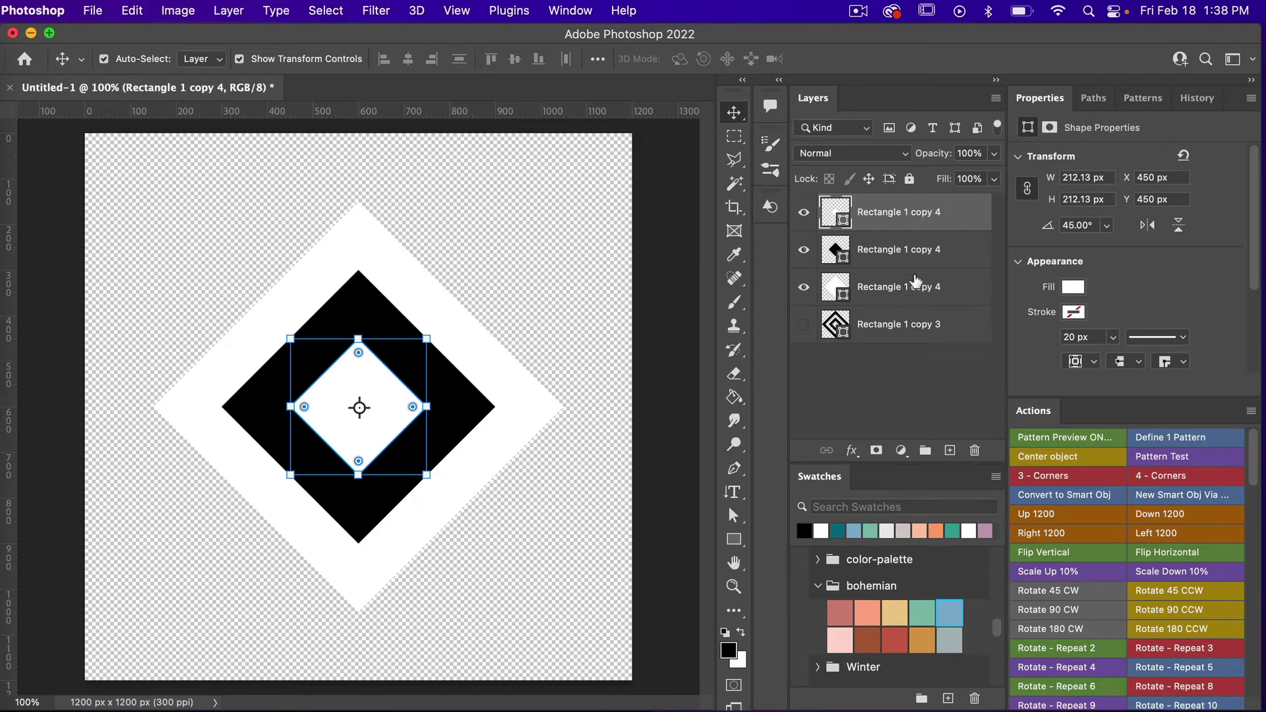
- Combine the black and outer white diamonds with Subtract Front Shape to form a diamond frame
click(894, 257)
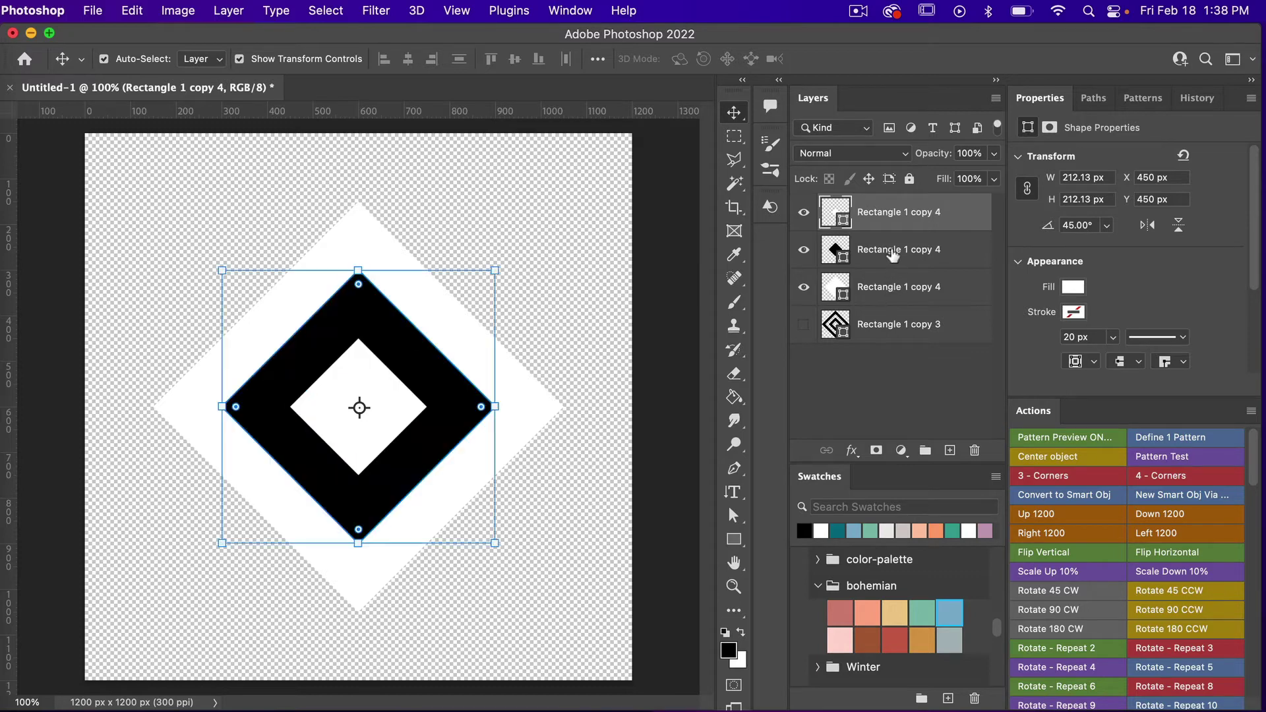
shift+click(890, 289)
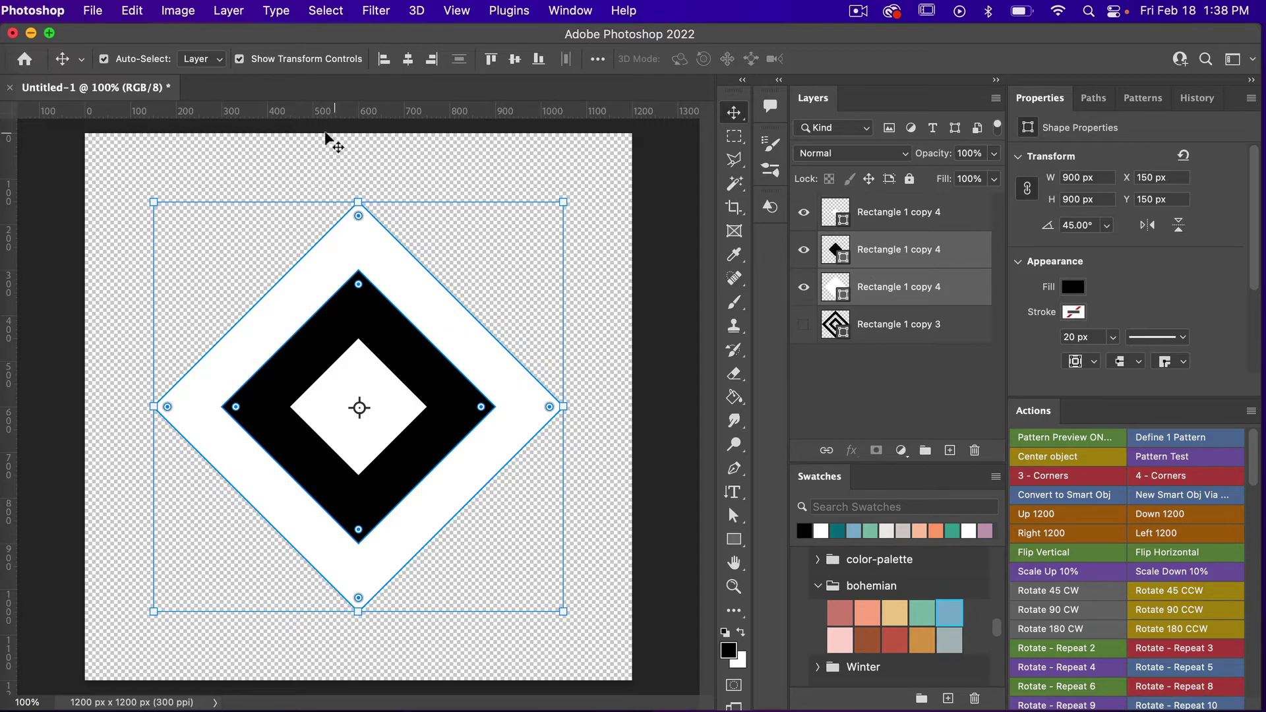
click(228, 12)
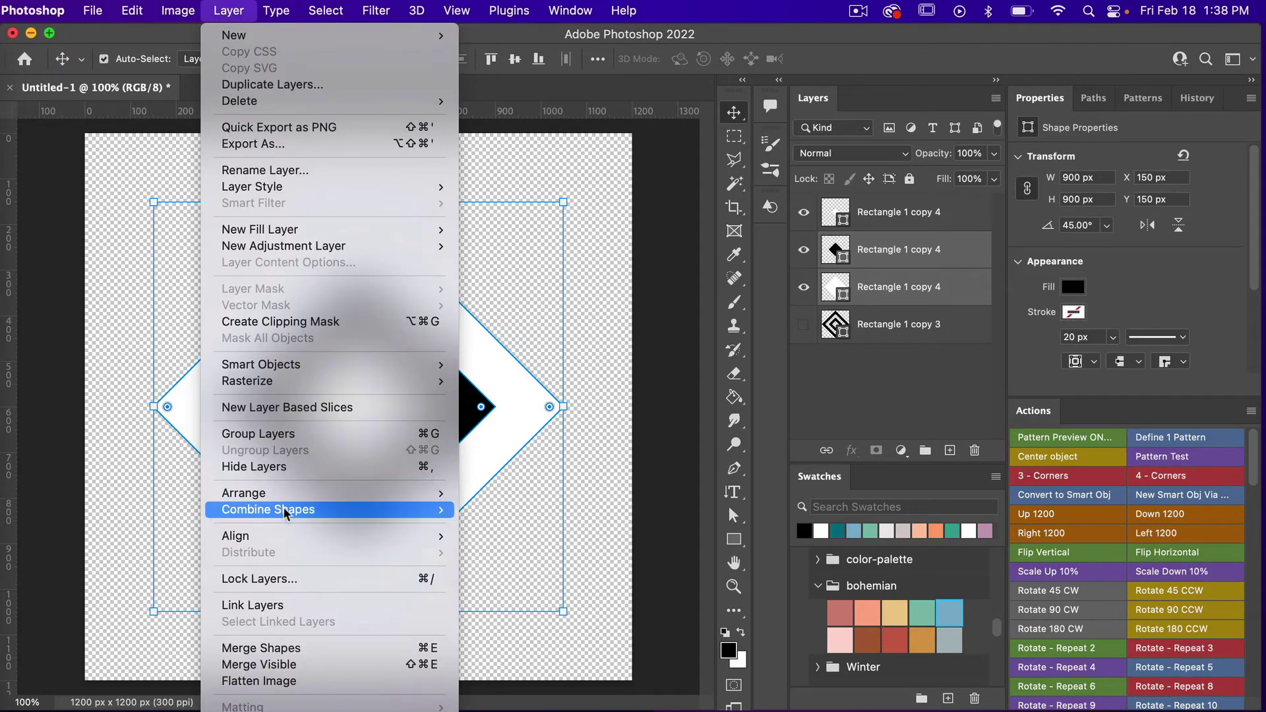
mouse_move(286, 511)
click(552, 526)
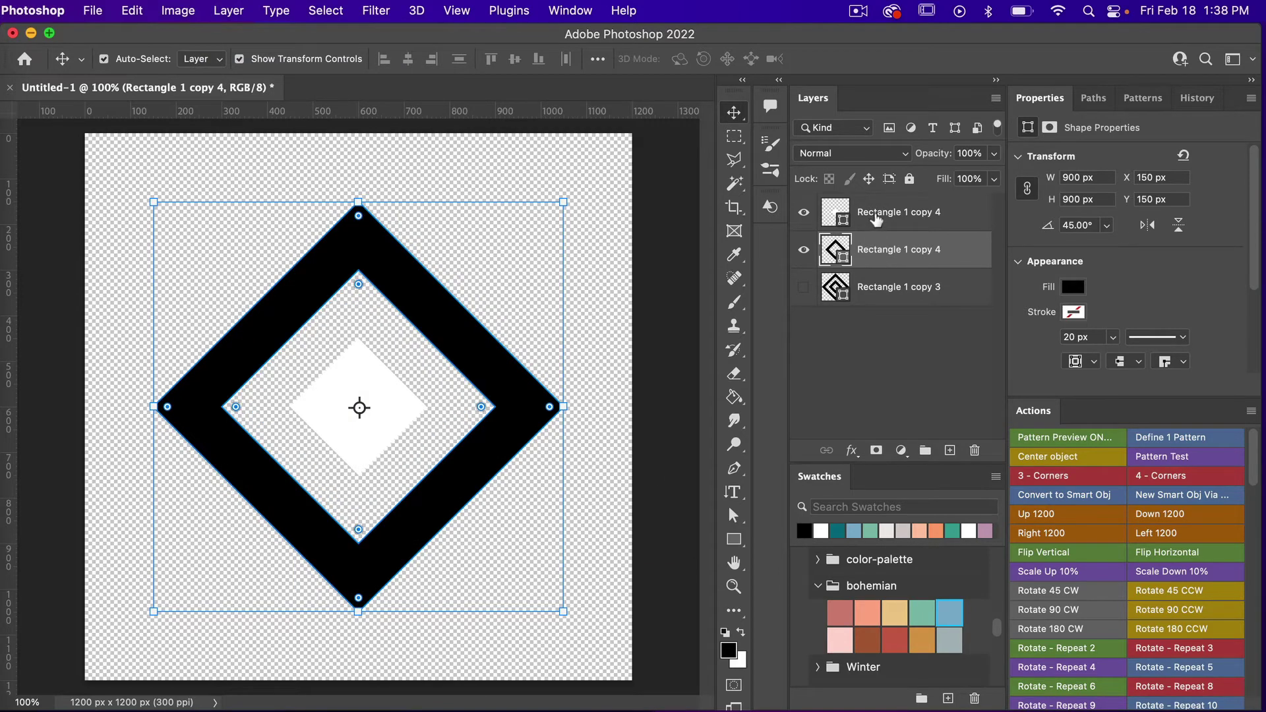
- Fill the small inner diamond black and merge it with the frame into one Rectangle 1 copy 4 layer
click(876, 219)
click(805, 531)
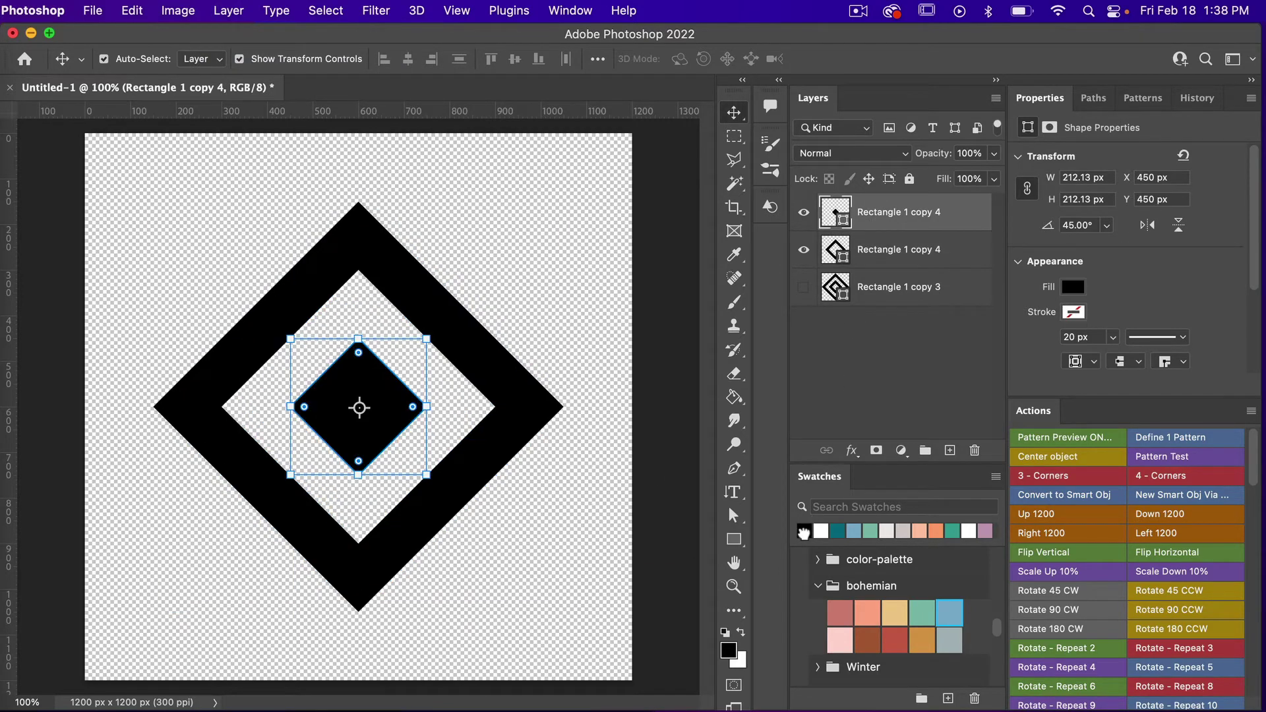
shift+click(897, 250)
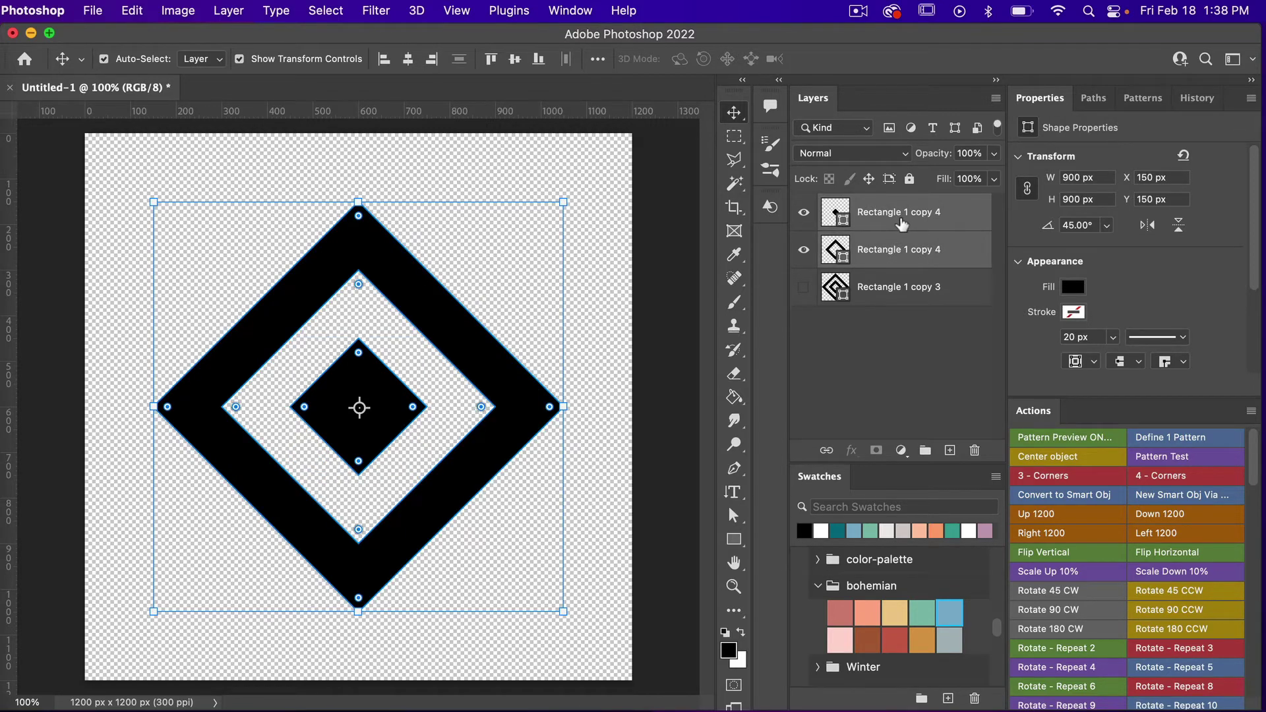
right_click(901, 224)
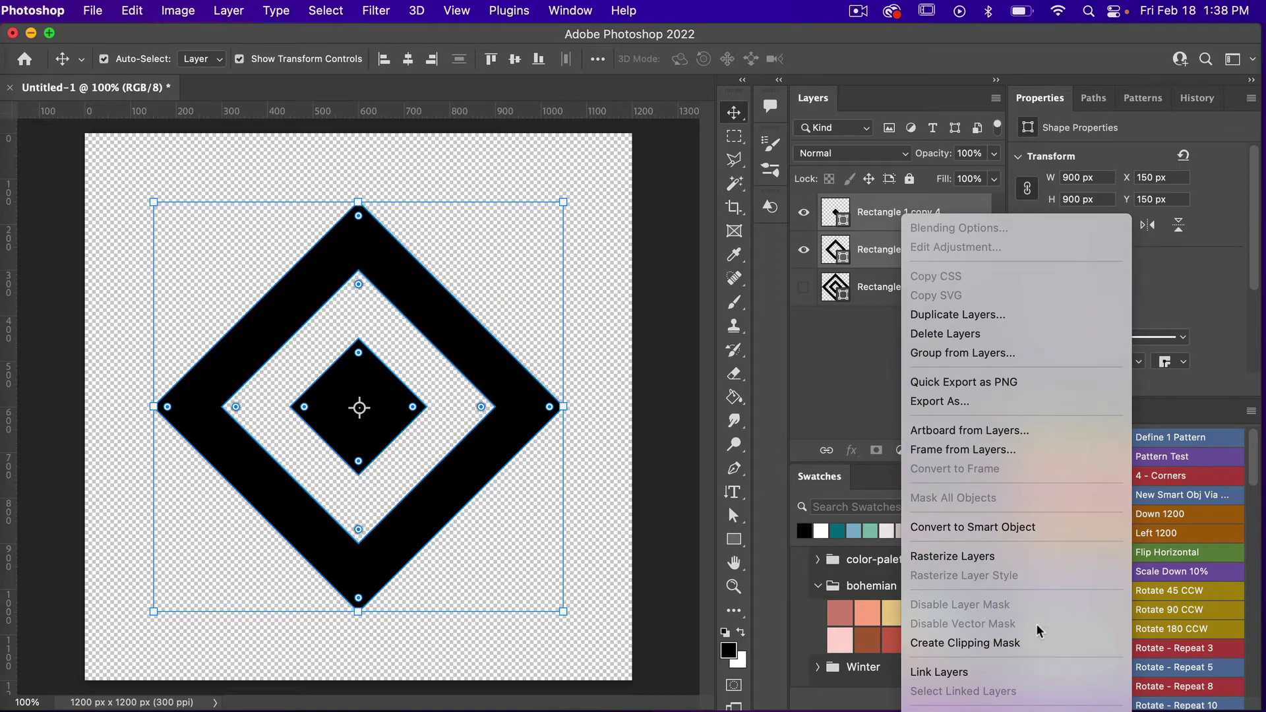
scroll(1039, 632, down, 5)
scroll(977, 653, down, 2)
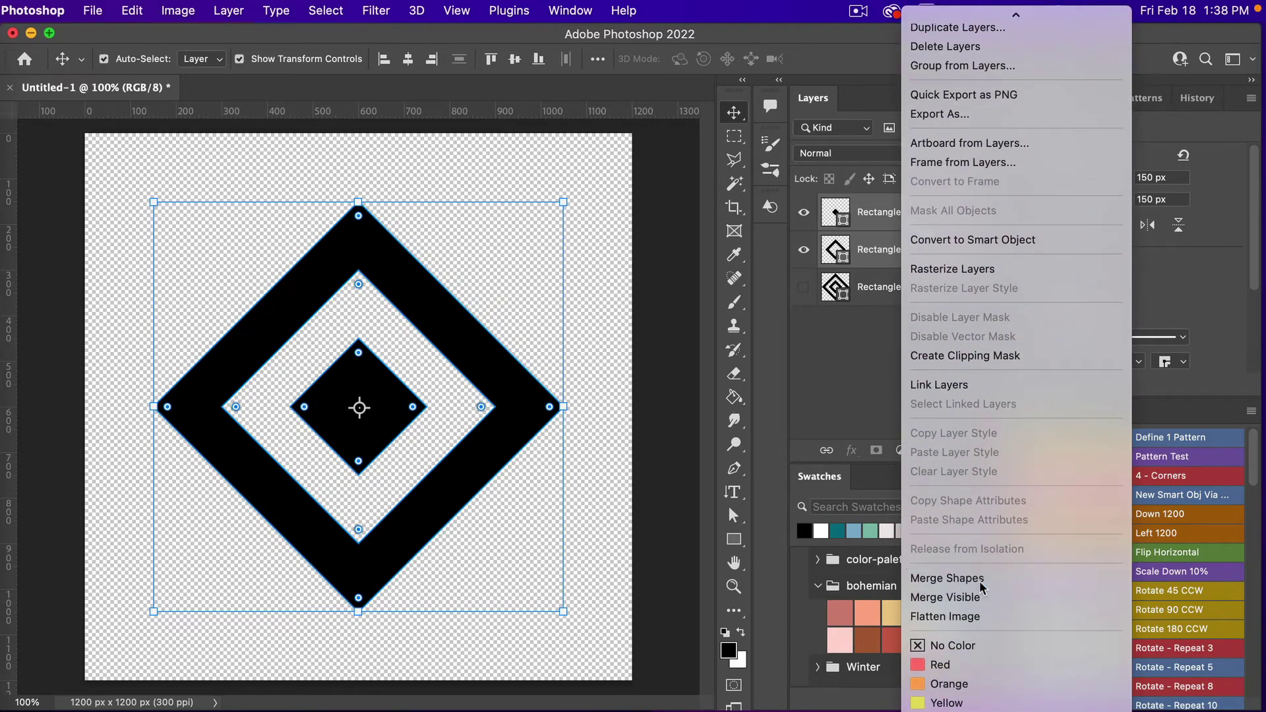
click(976, 656)
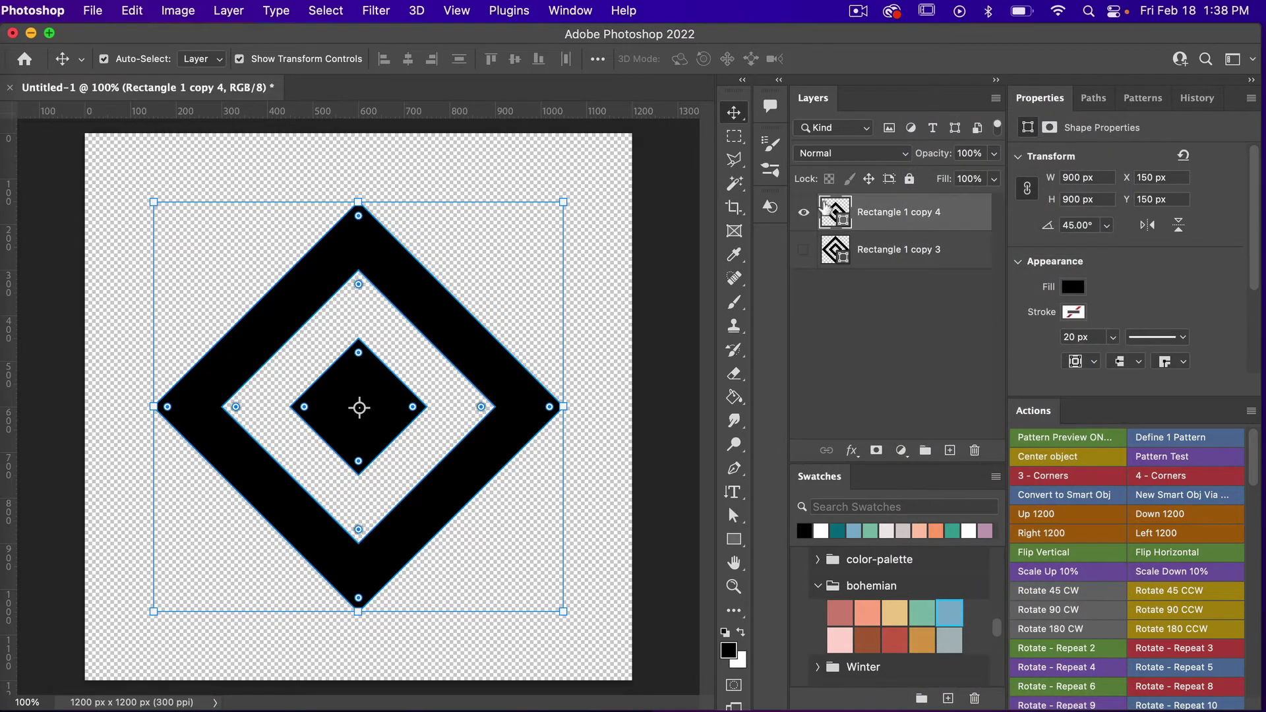
- Compare the frame with the rings layer, then run the 4 - Corners action to copy the frame into the corners
click(803, 214)
click(803, 249)
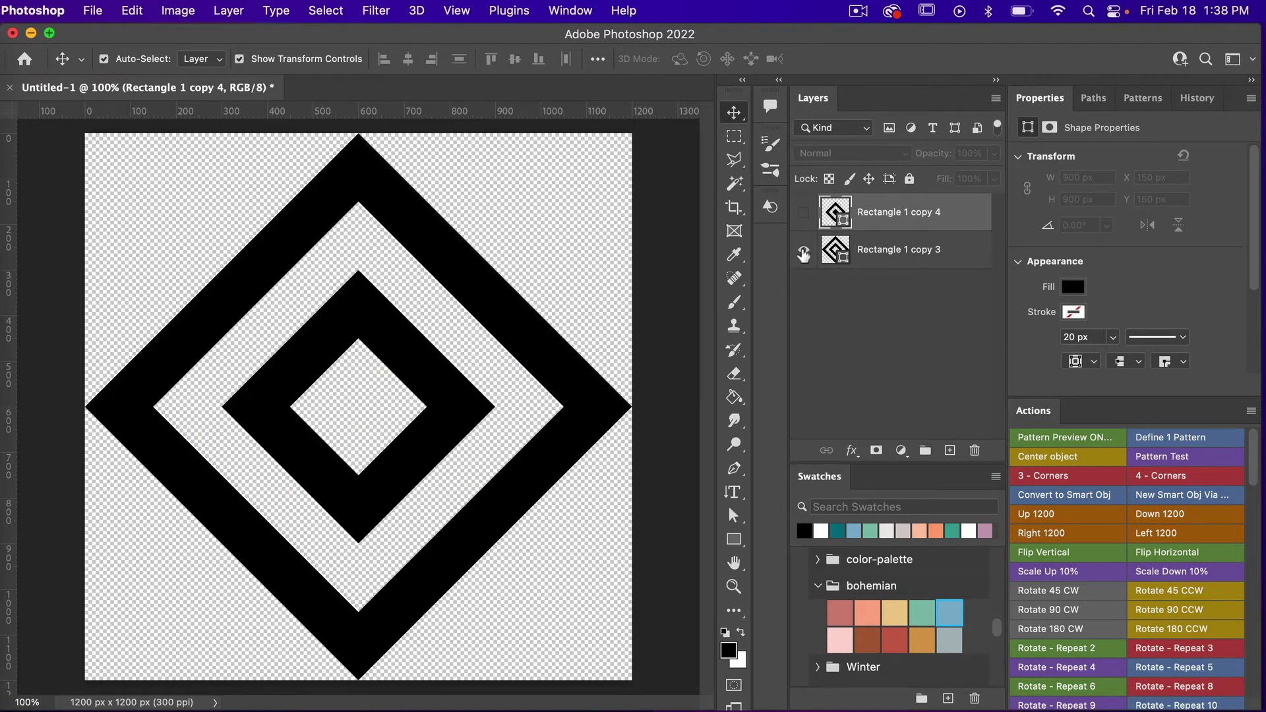
click(804, 252)
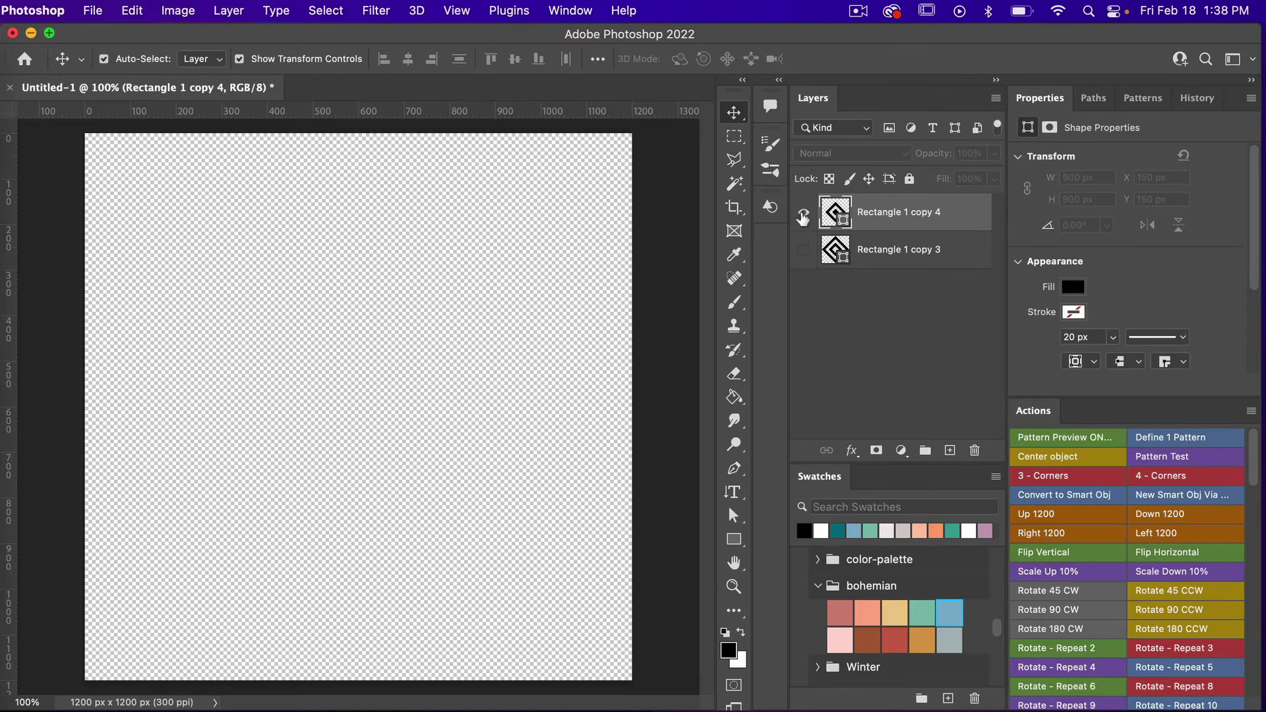
click(803, 214)
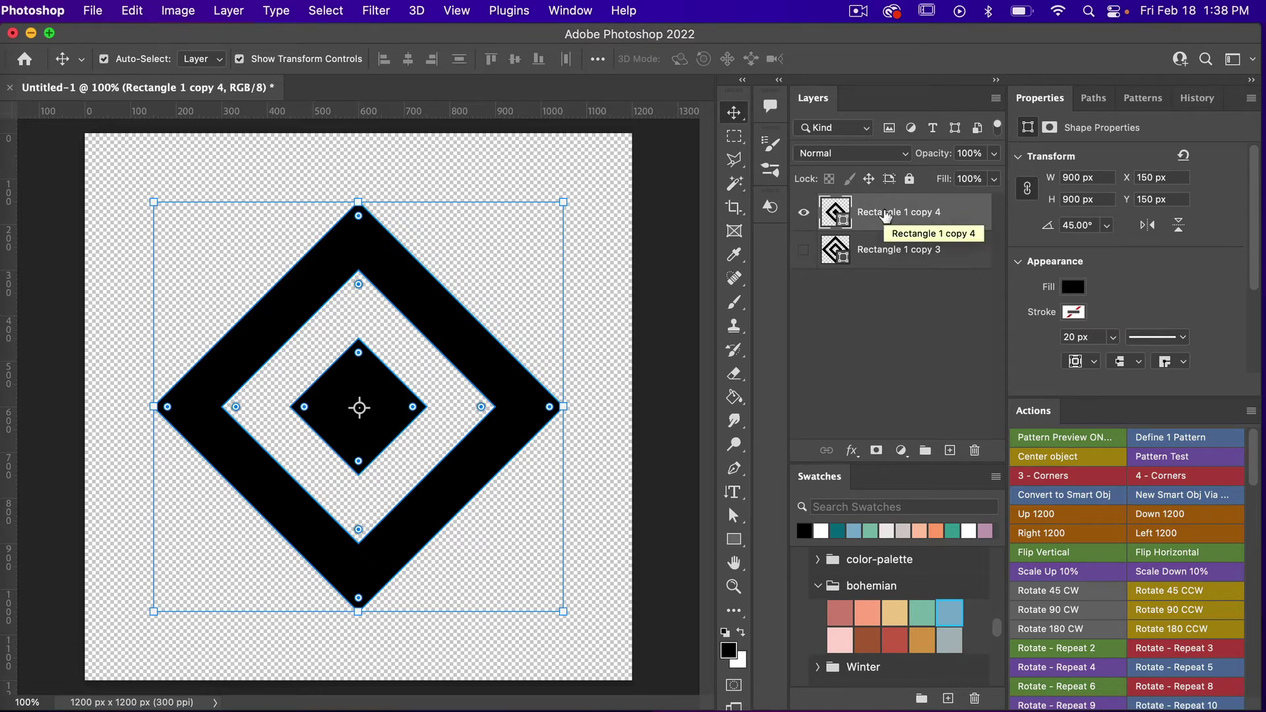
click(1169, 480)
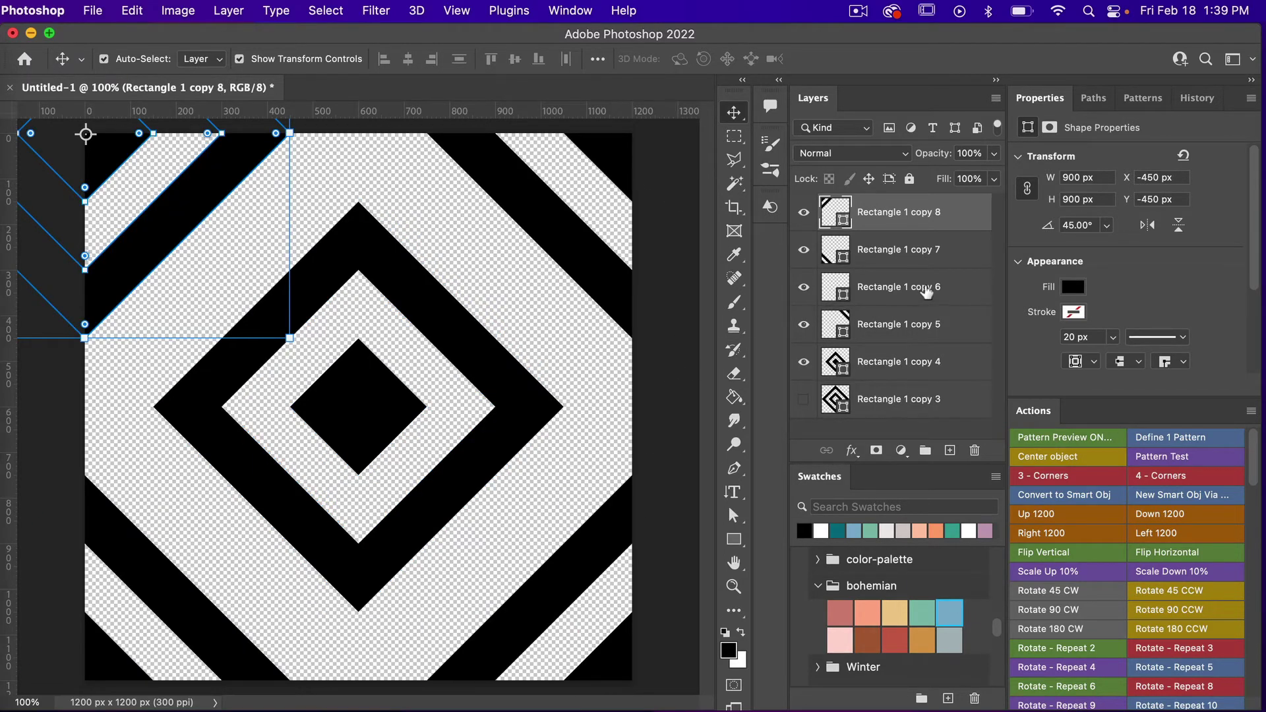
- Hide the central Rectangle 1 copy 4 frame and show the Rectangle 1 copy 3 concentric rings
click(876, 369)
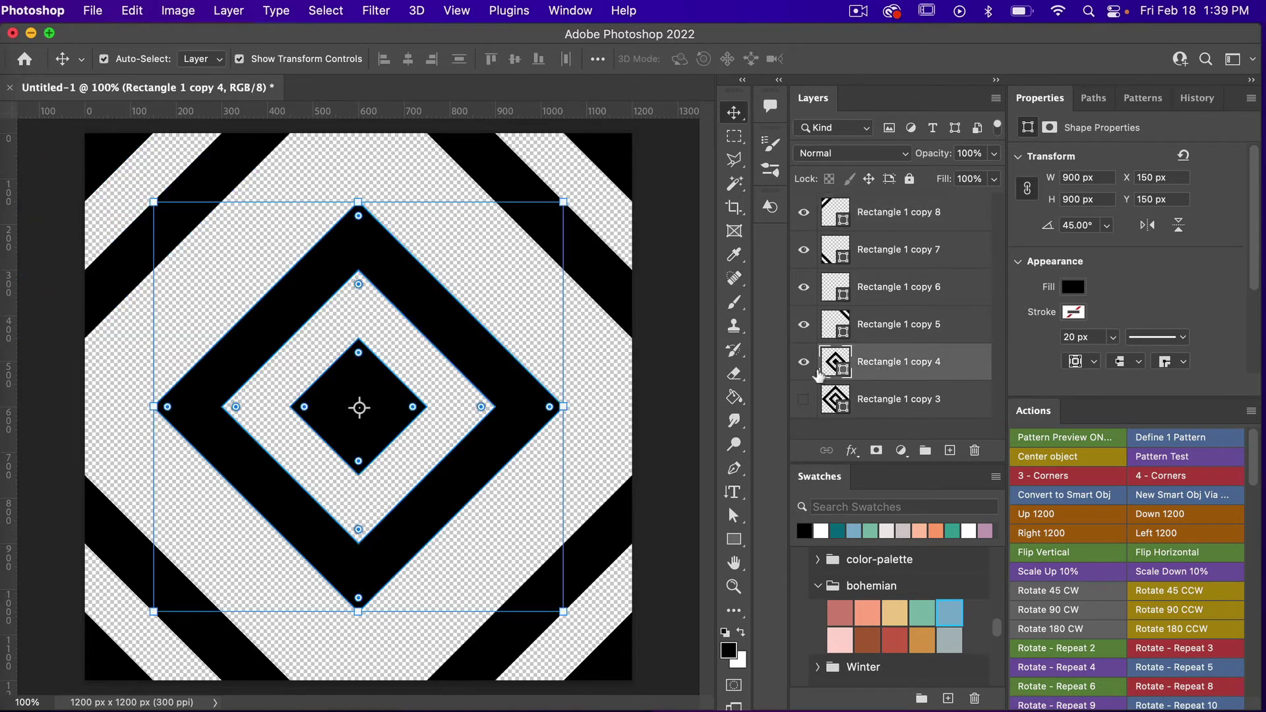
click(804, 362)
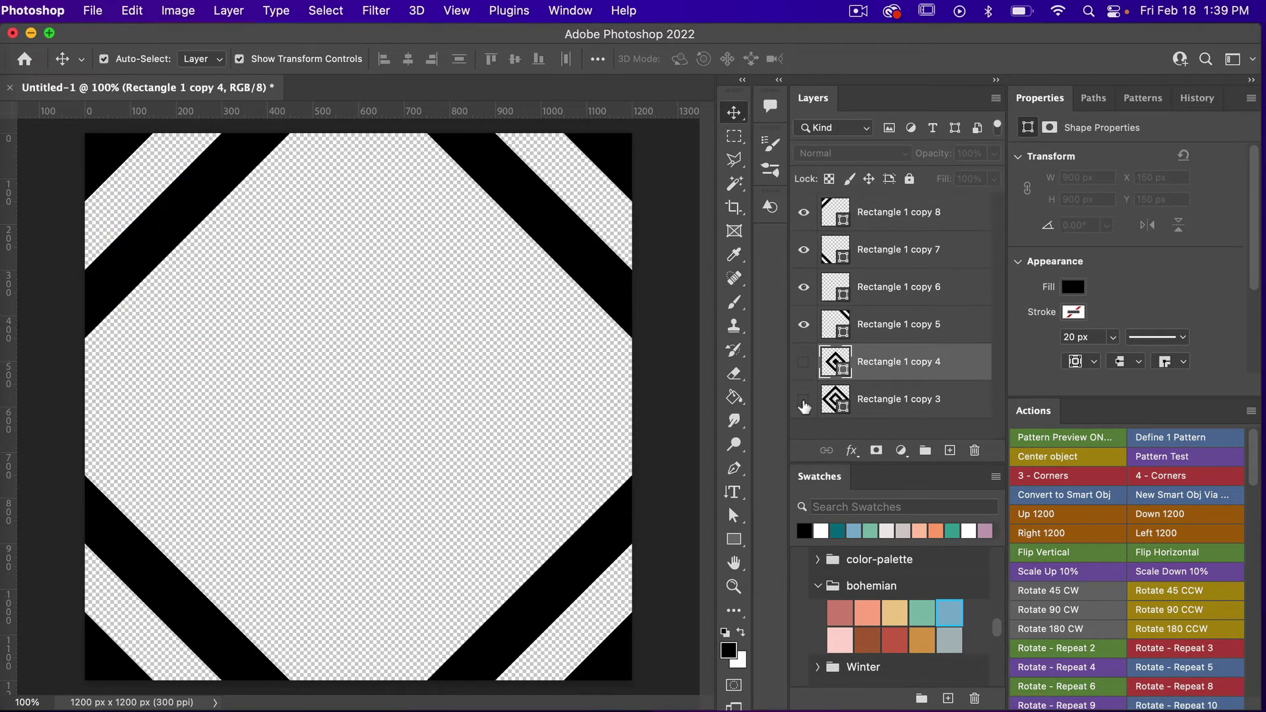
click(804, 400)
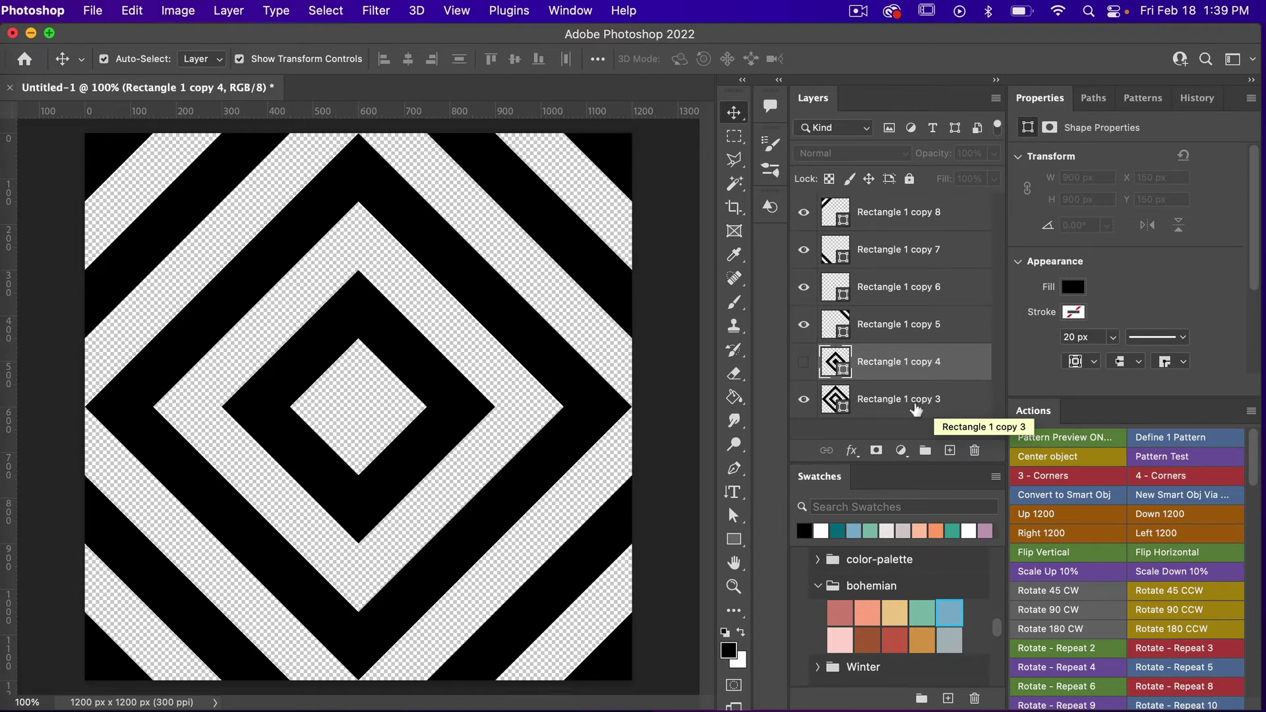
- Check the Patterns panel to confirm the 1200×1200 diamond tile is saved as Pattern 2283
click(131, 11)
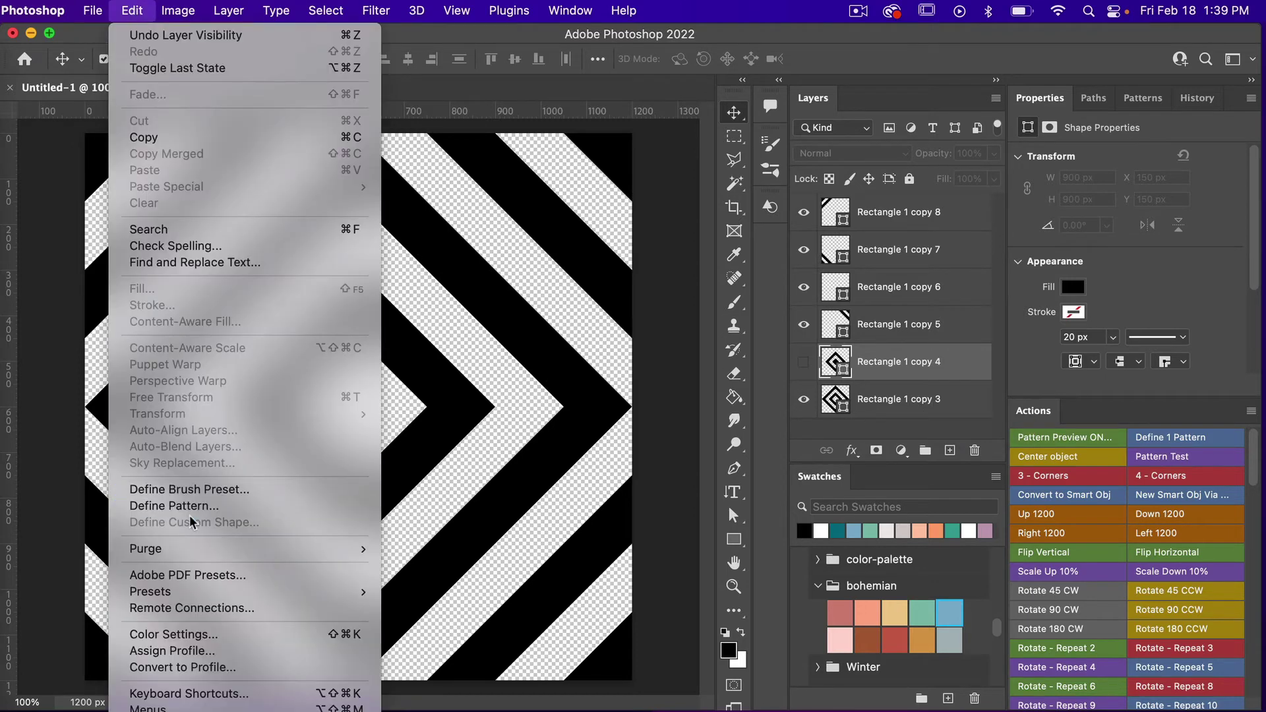
click(678, 453)
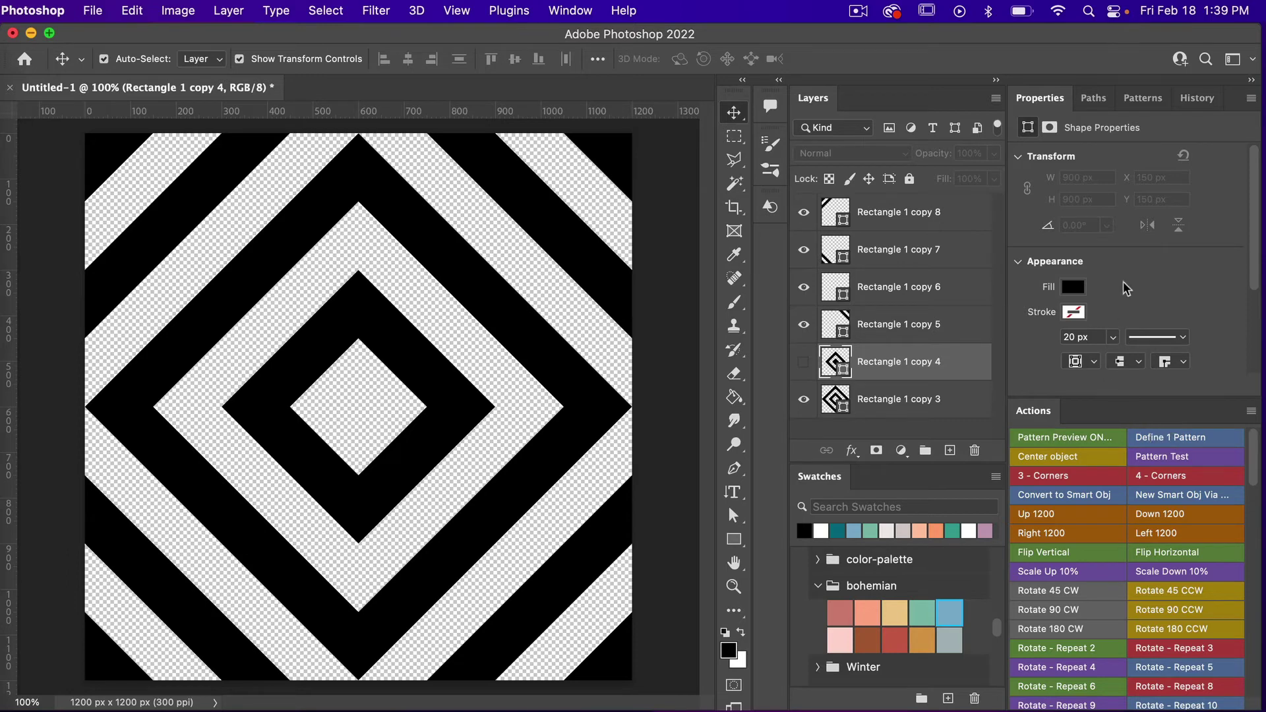
click(1138, 105)
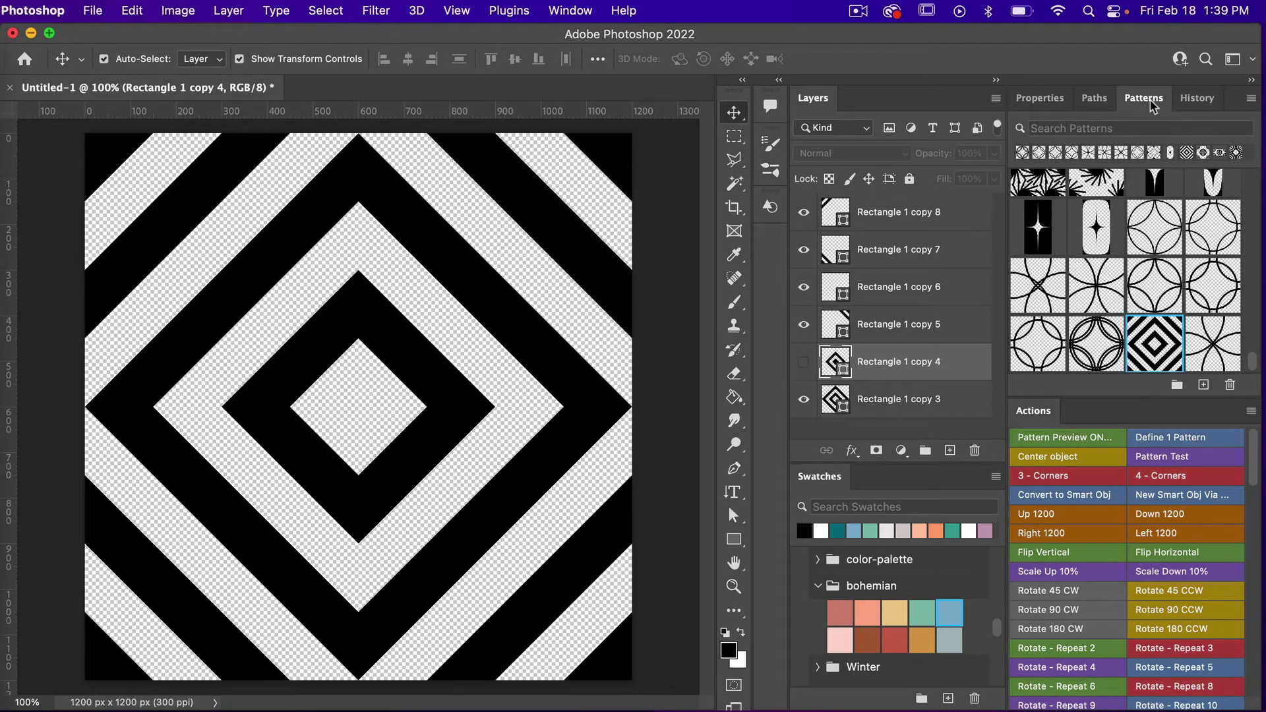
click(589, 13)
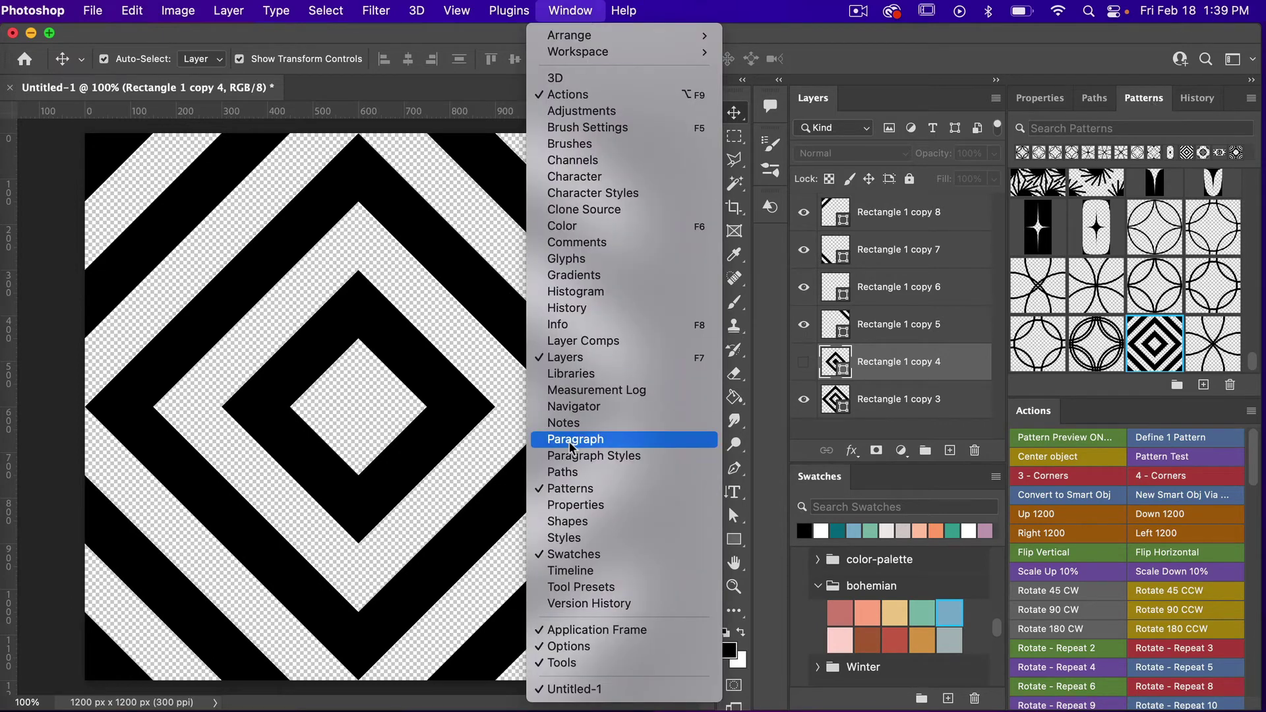
click(1135, 87)
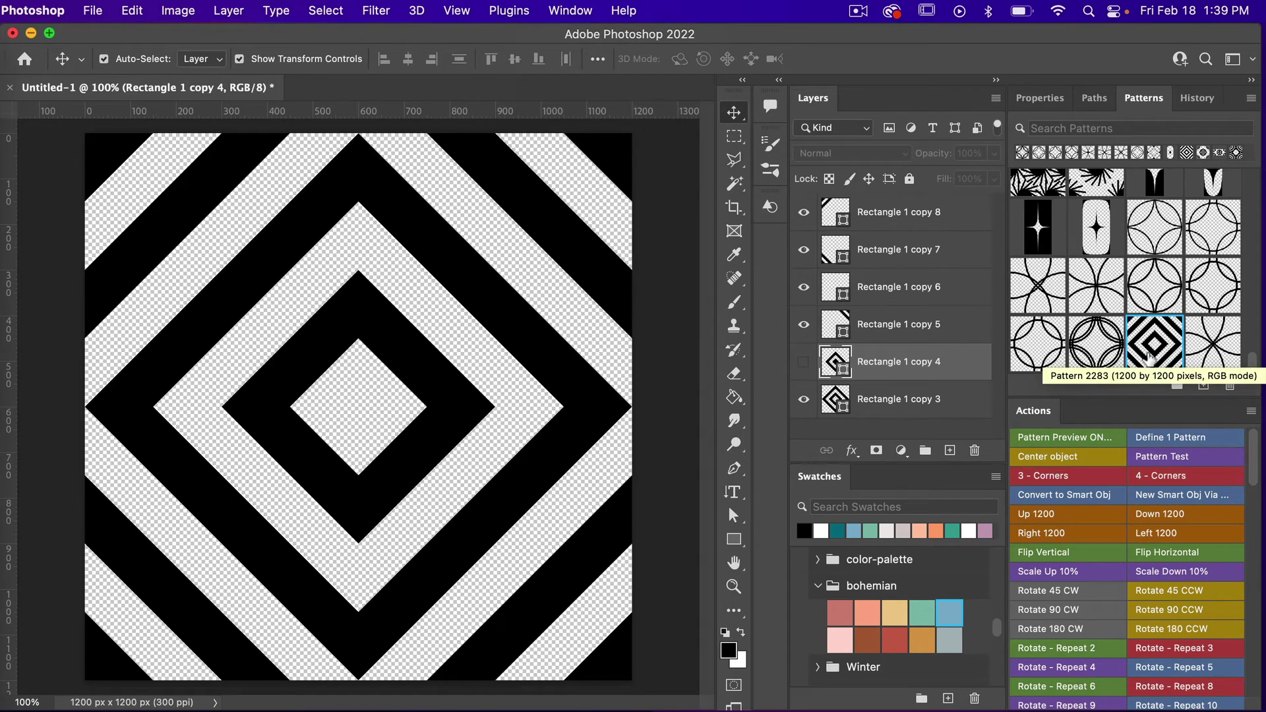
- Create a new 3600 × 3600 px, 300 ppi document with Artboard 1 from the preset
click(93, 16)
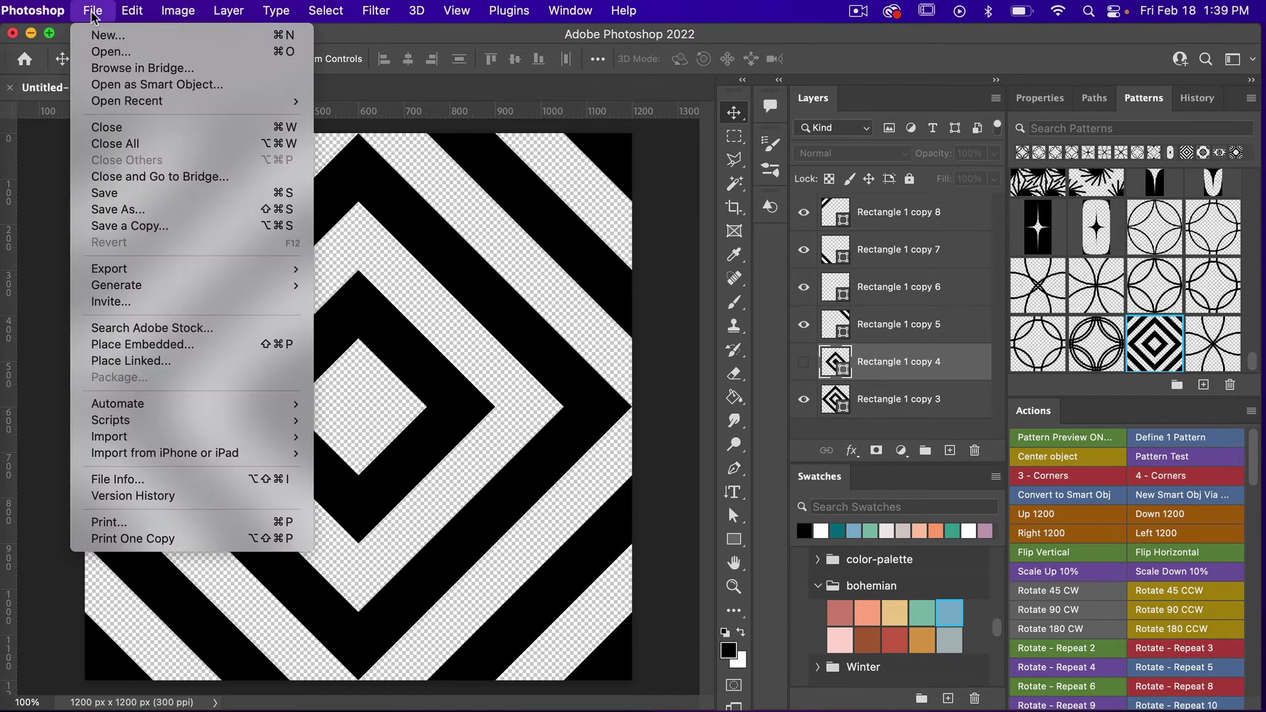
click(105, 35)
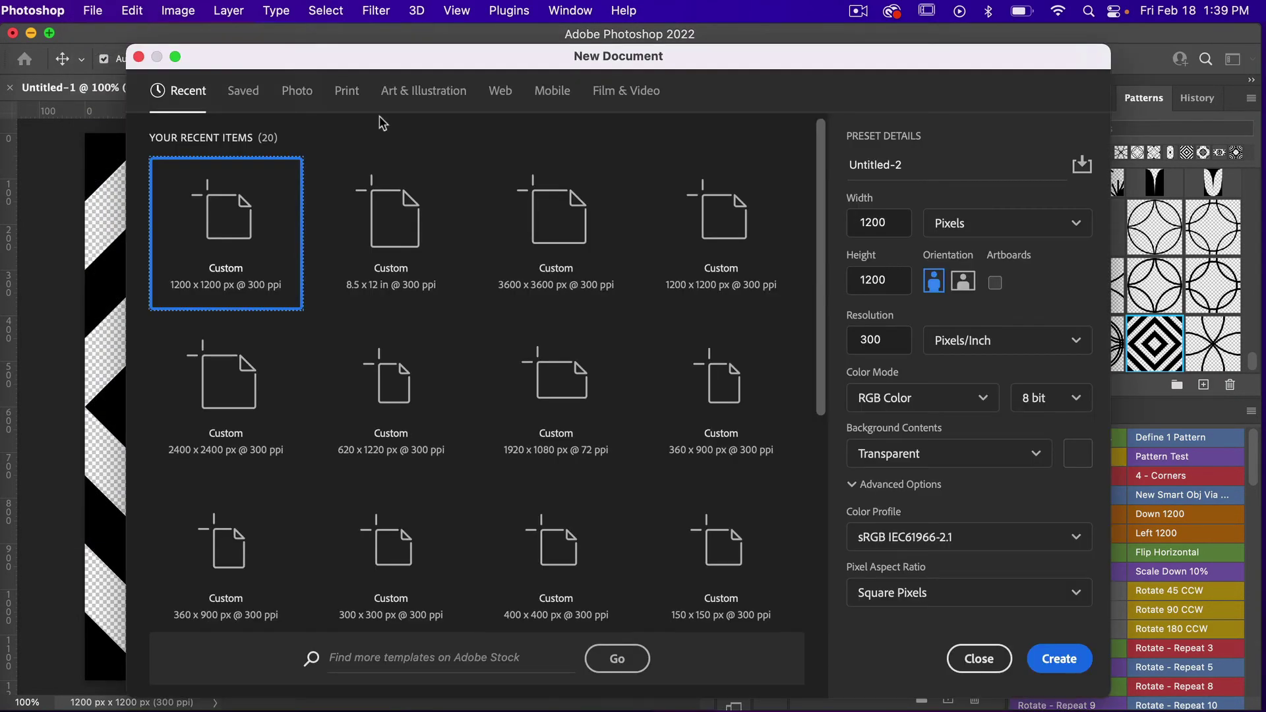
click(565, 219)
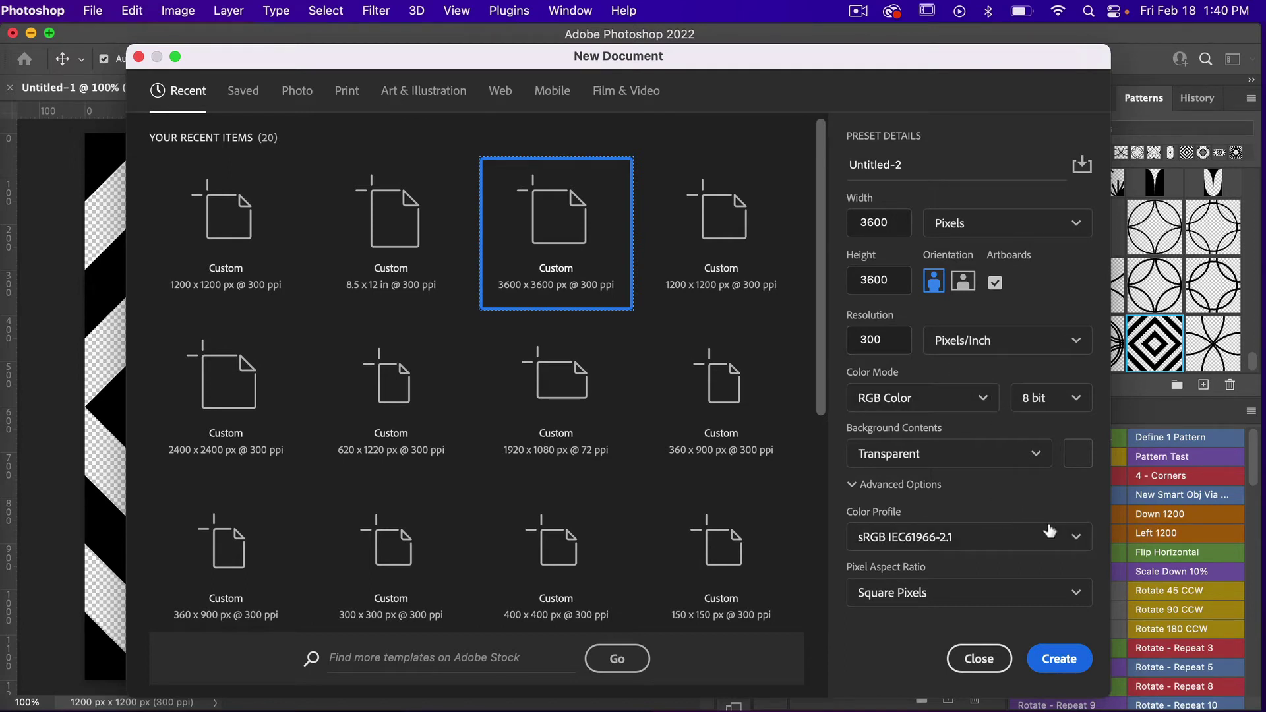
click(1060, 657)
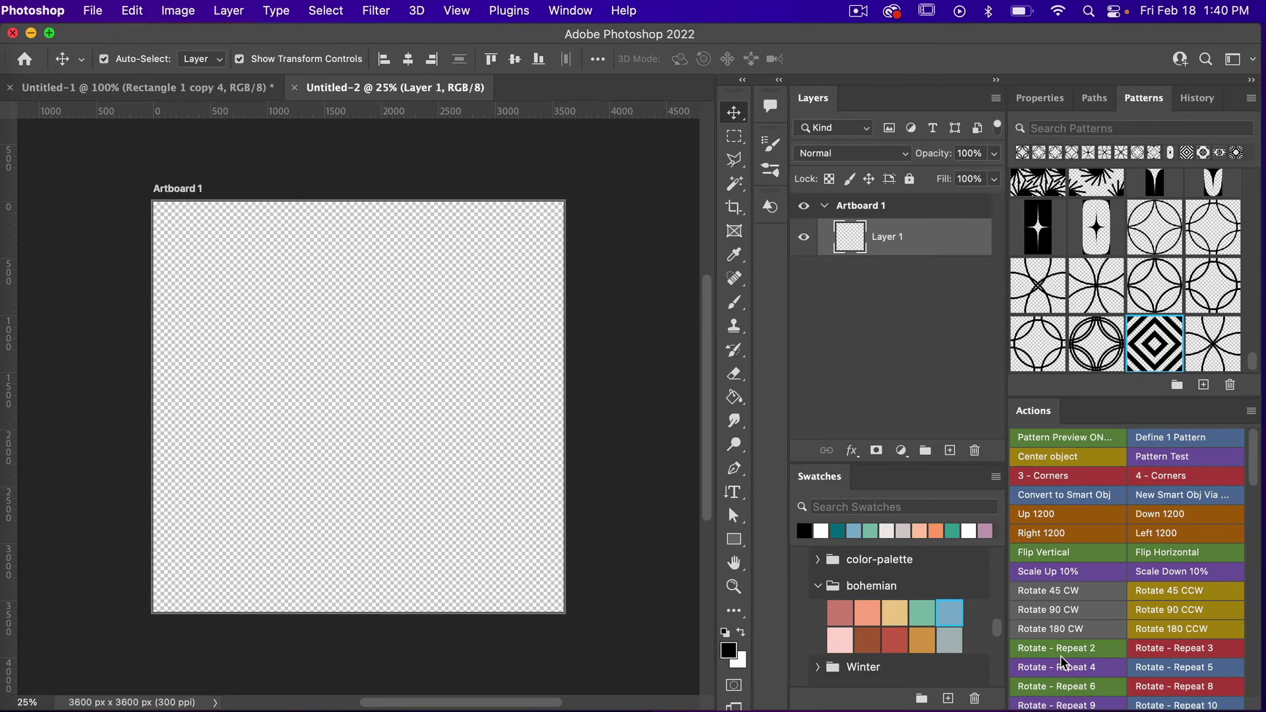
- Run the Pattern Test action and apply the diamond pattern to the Pattern Fill 1 layer
click(1200, 457)
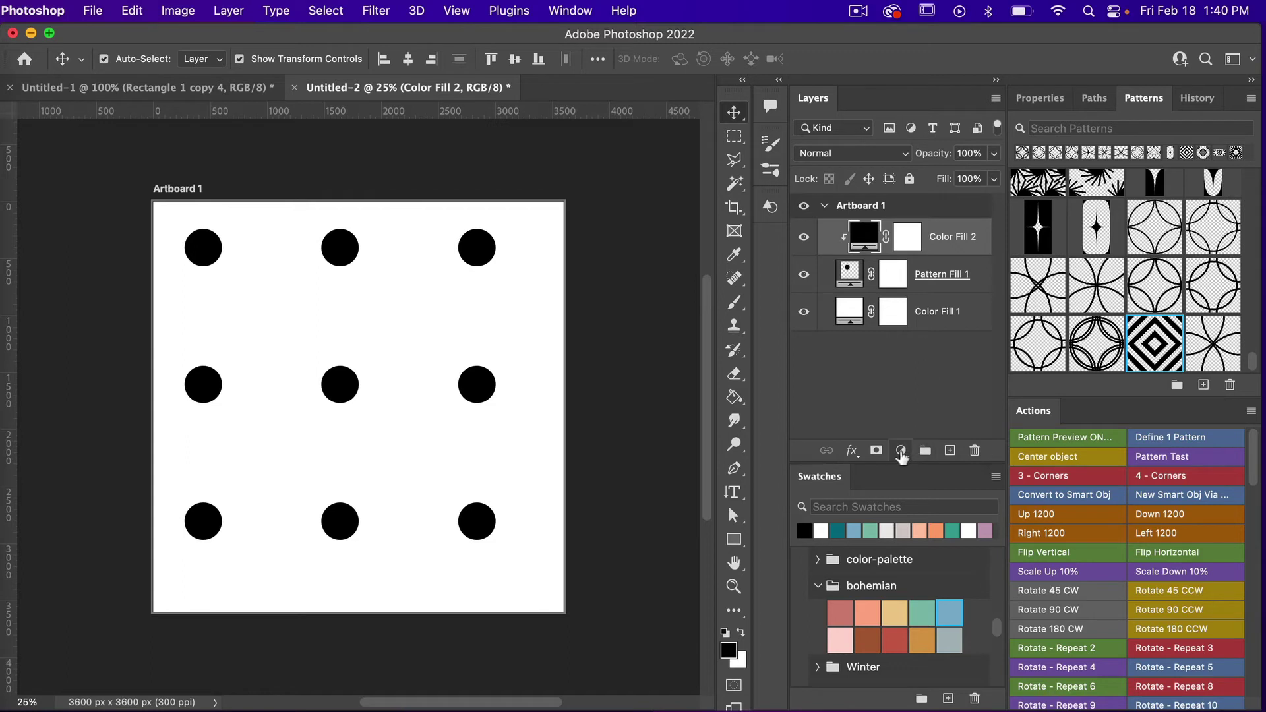
click(901, 451)
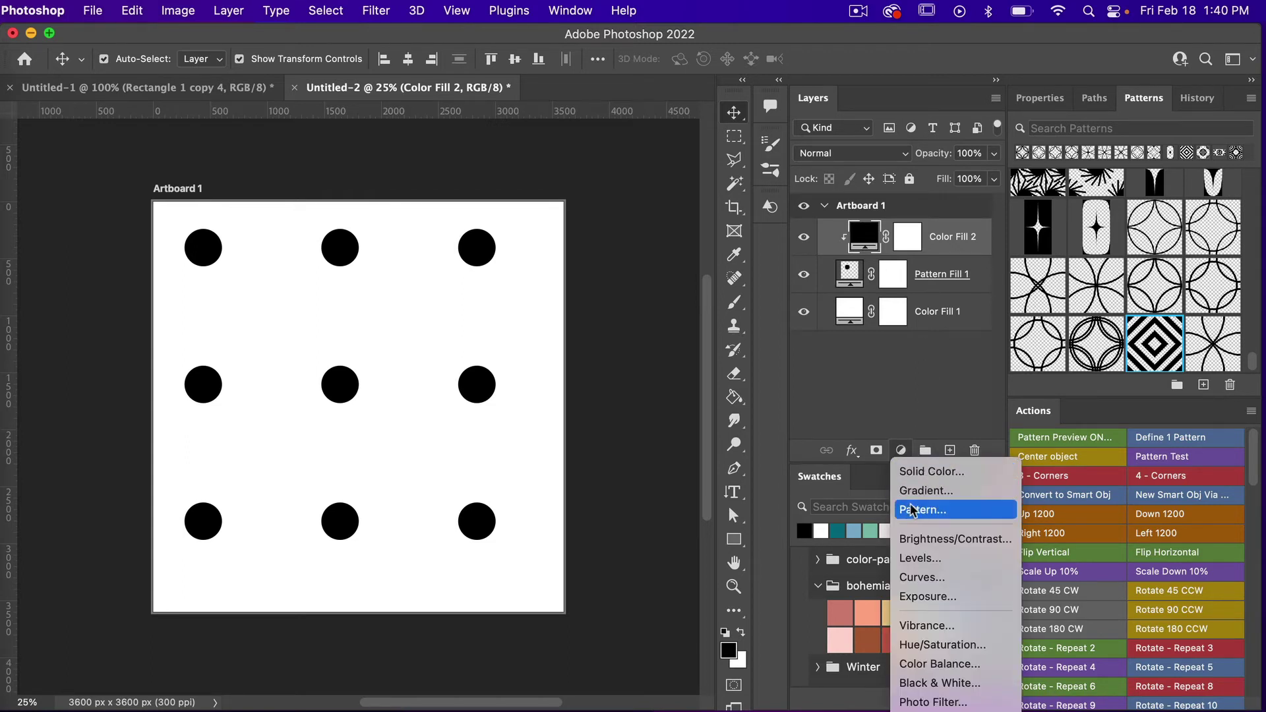
click(920, 351)
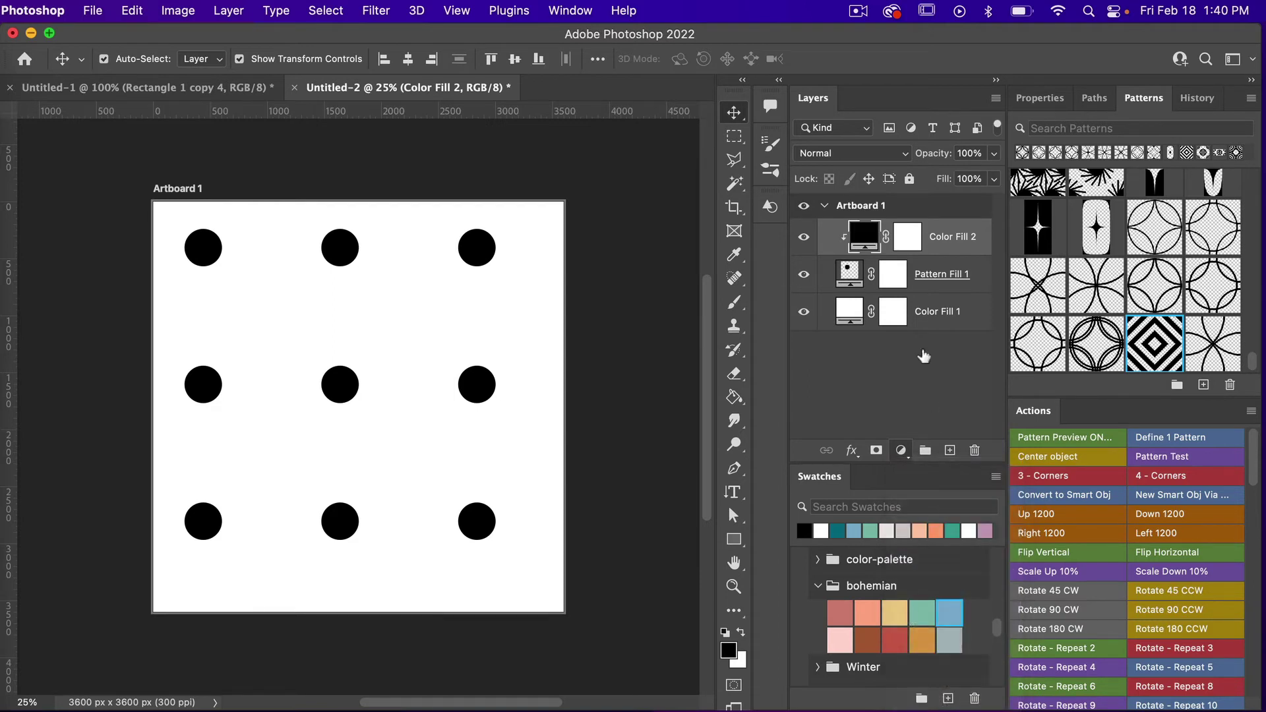
click(937, 280)
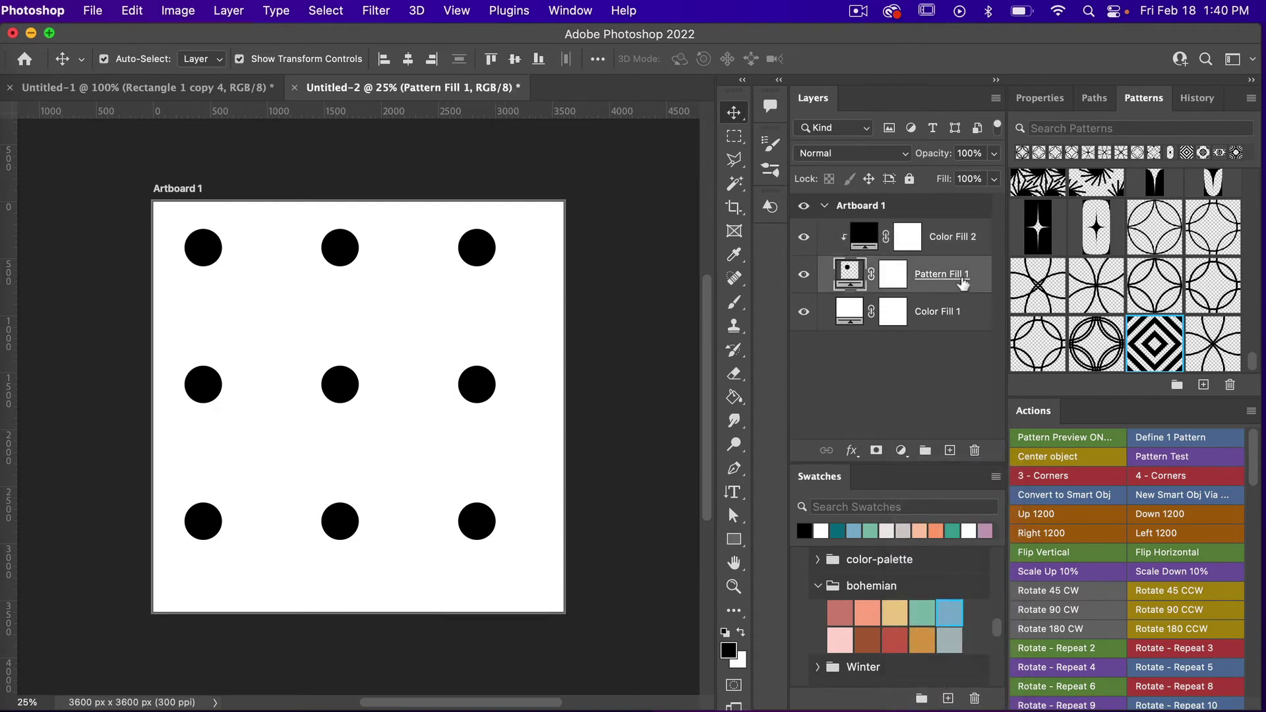
click(1155, 343)
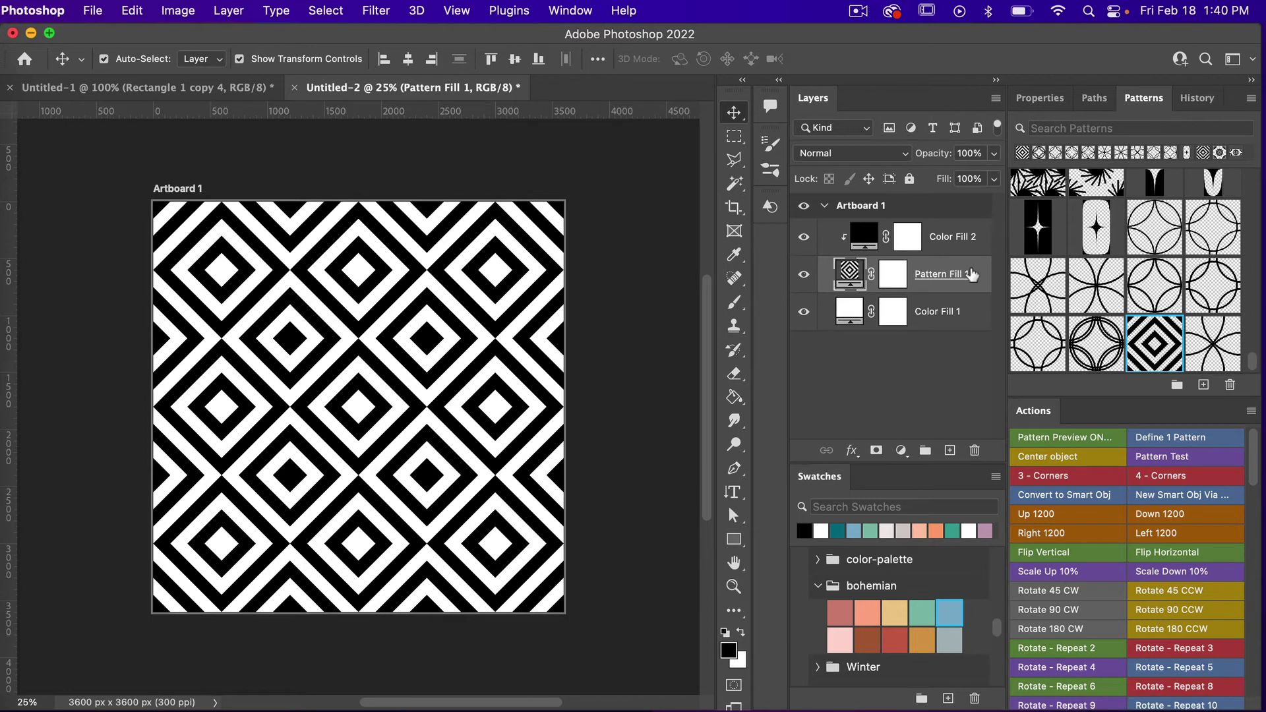
- Set Pattern Fill 1 to 75% scale and snap the pattern to its origin
double_click(851, 269)
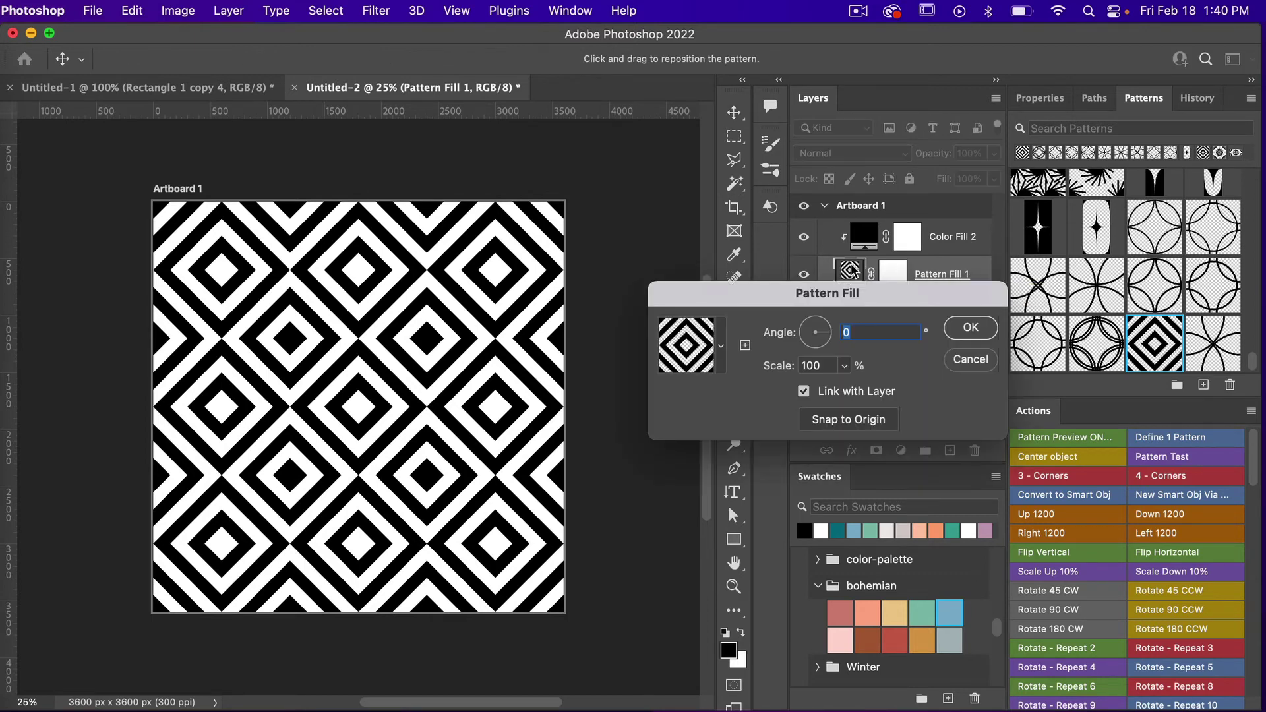
double_click(825, 365)
text(75)
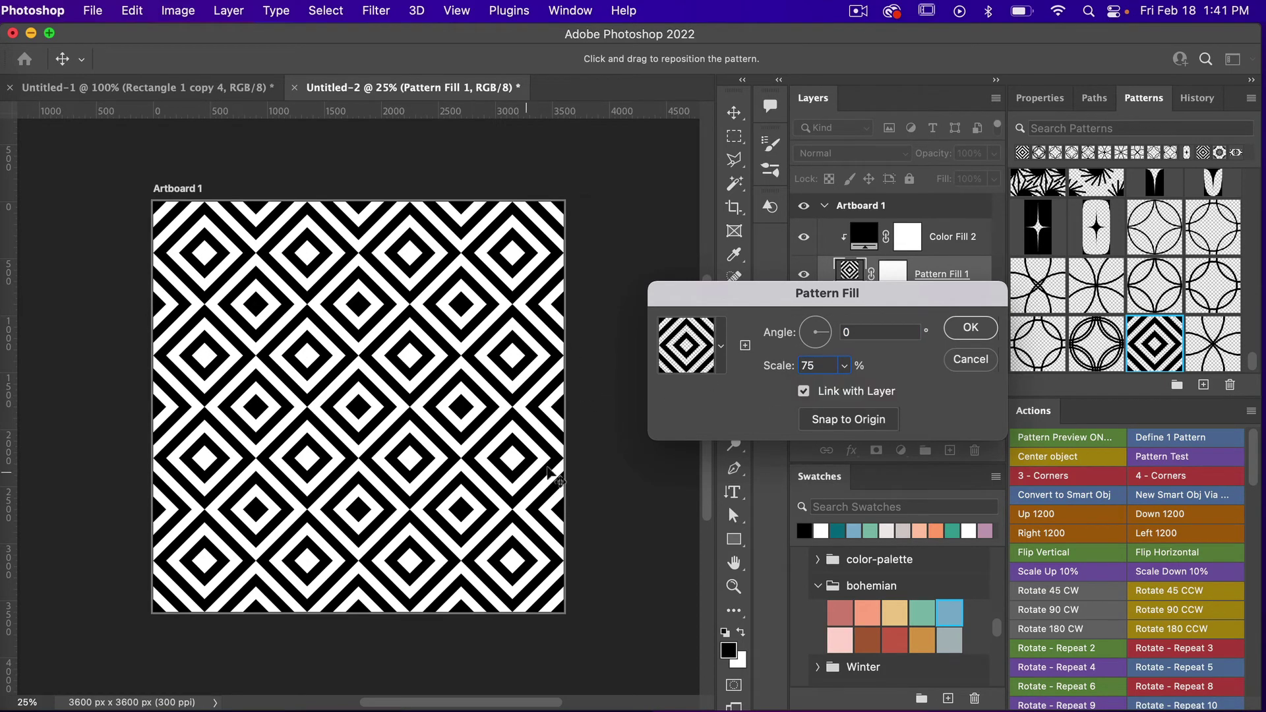
click(821, 418)
drag(516, 366, 409, 363)
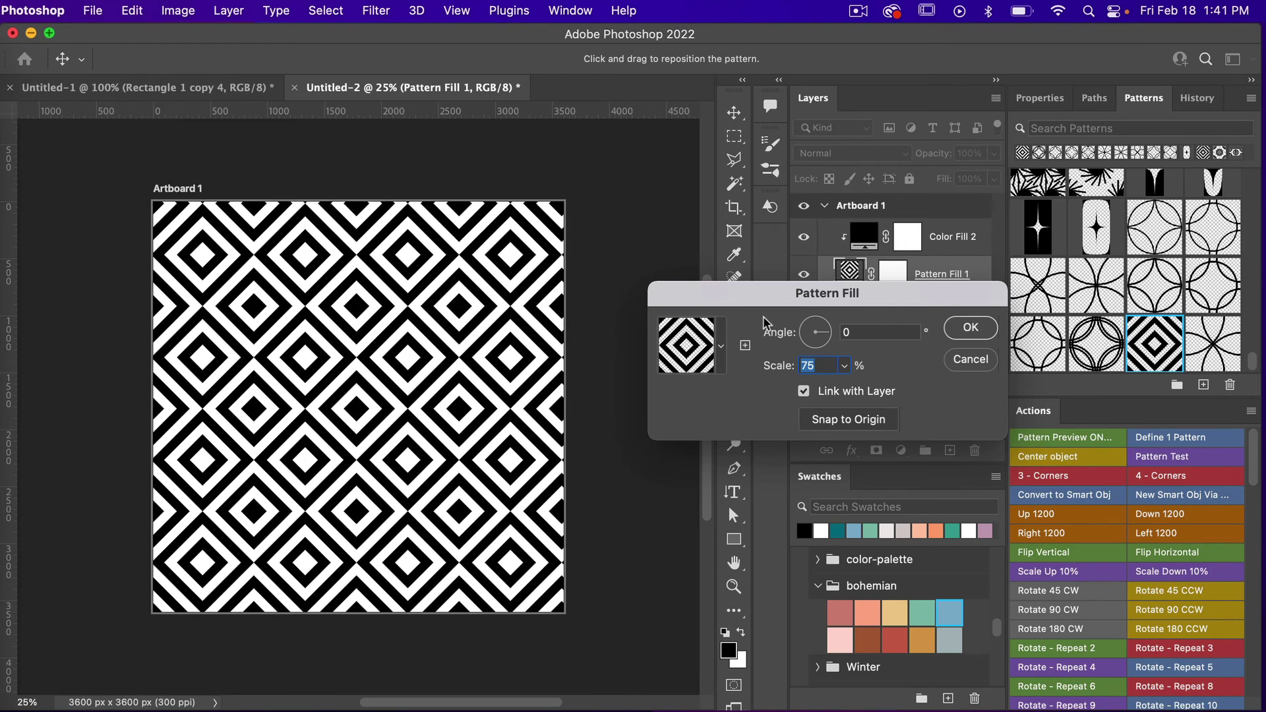
click(851, 422)
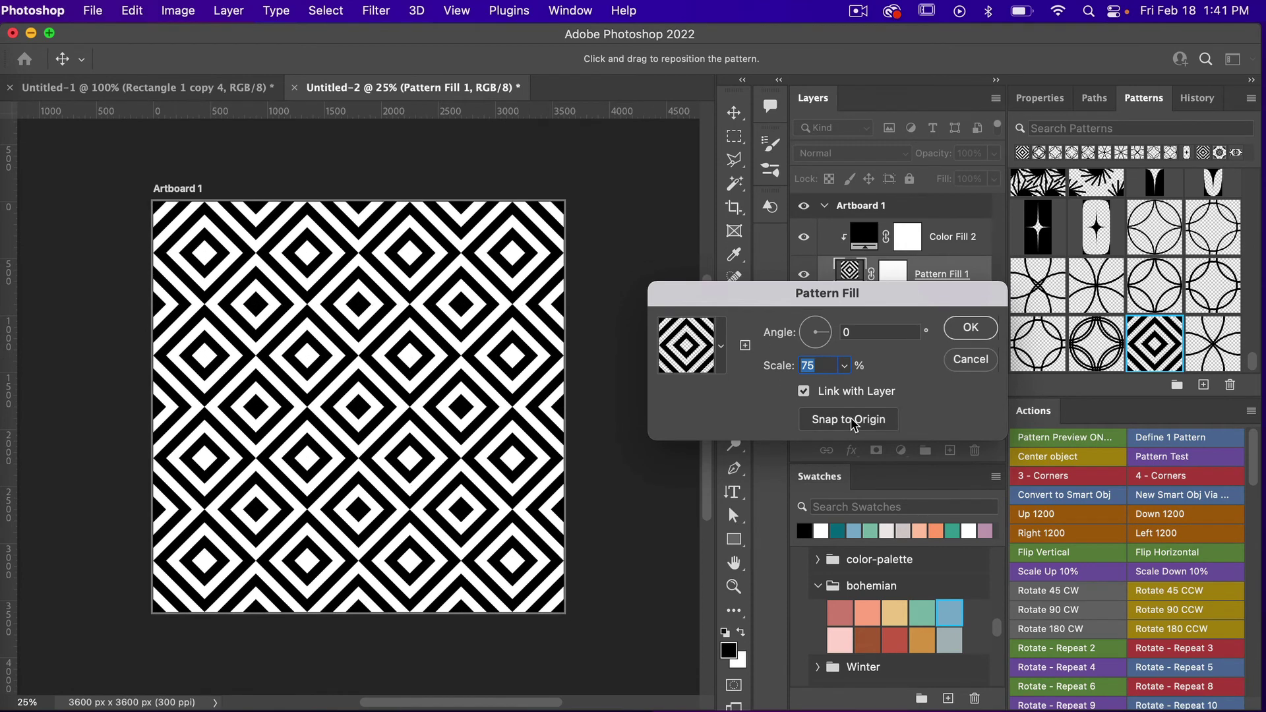
click(978, 330)
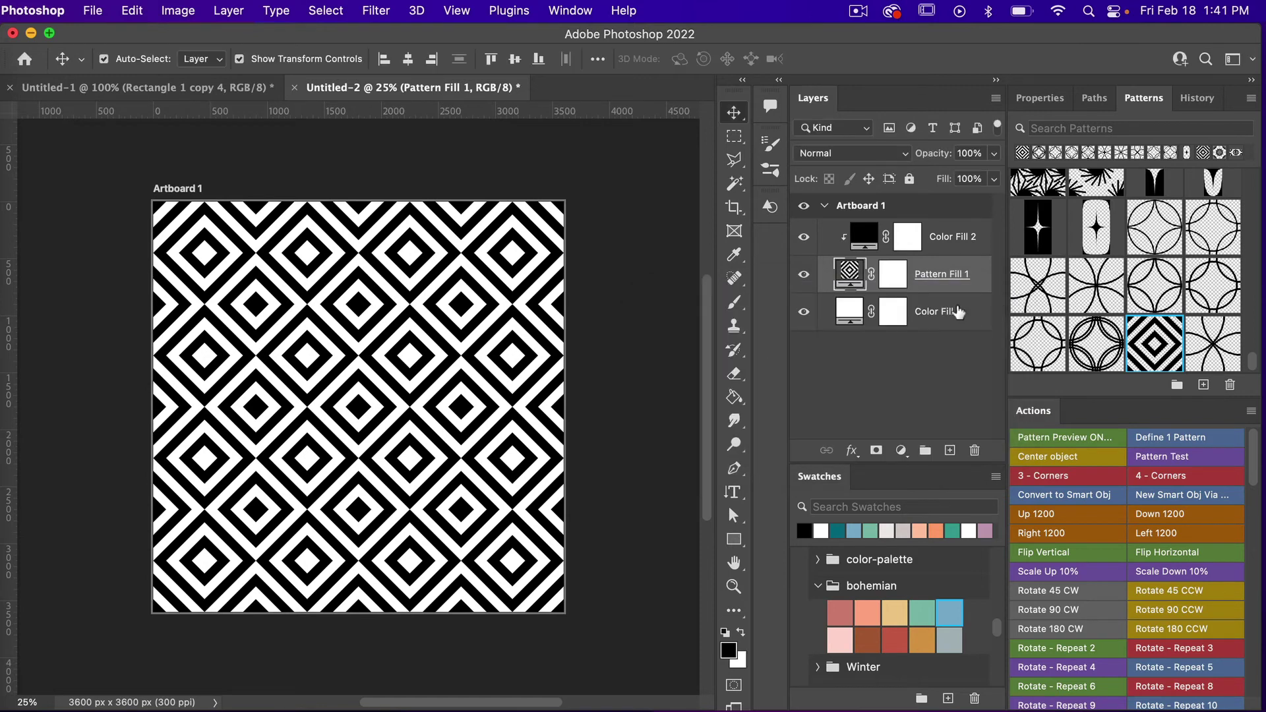
- Run Define 1 Pattern with Color Fill 1 hidden, then show and select Color Fill 1 again
click(804, 312)
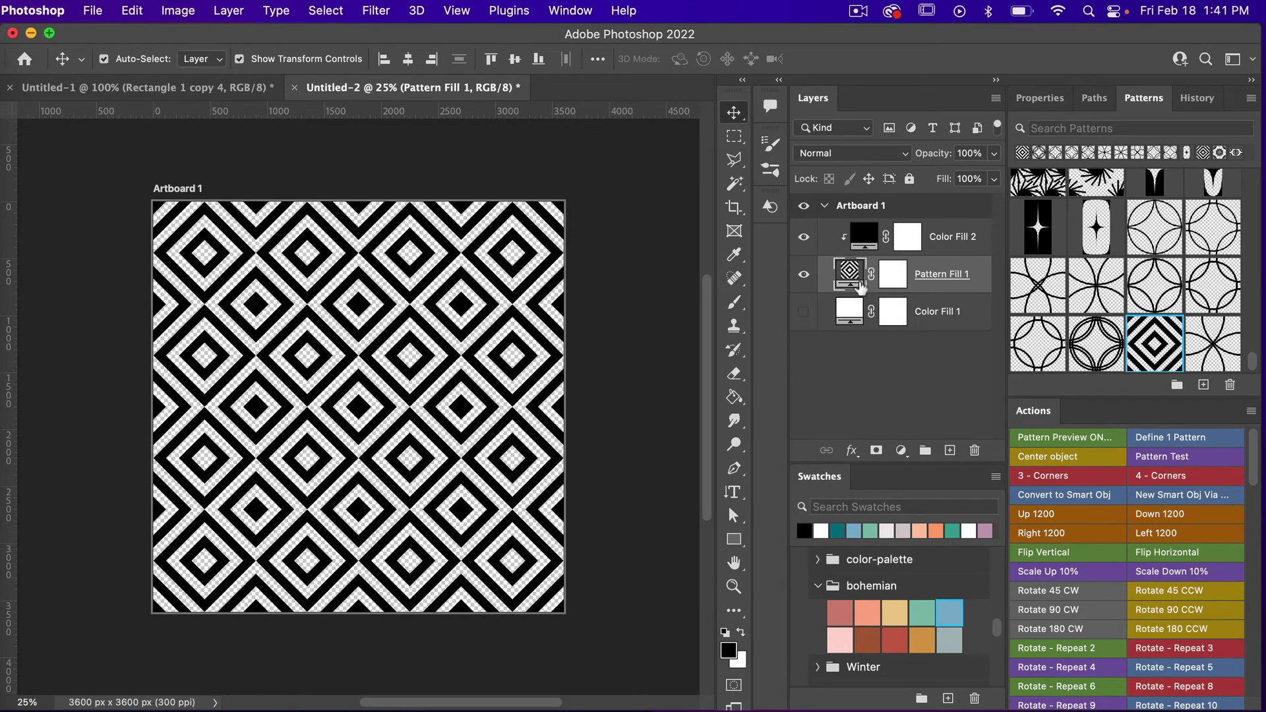
click(1155, 439)
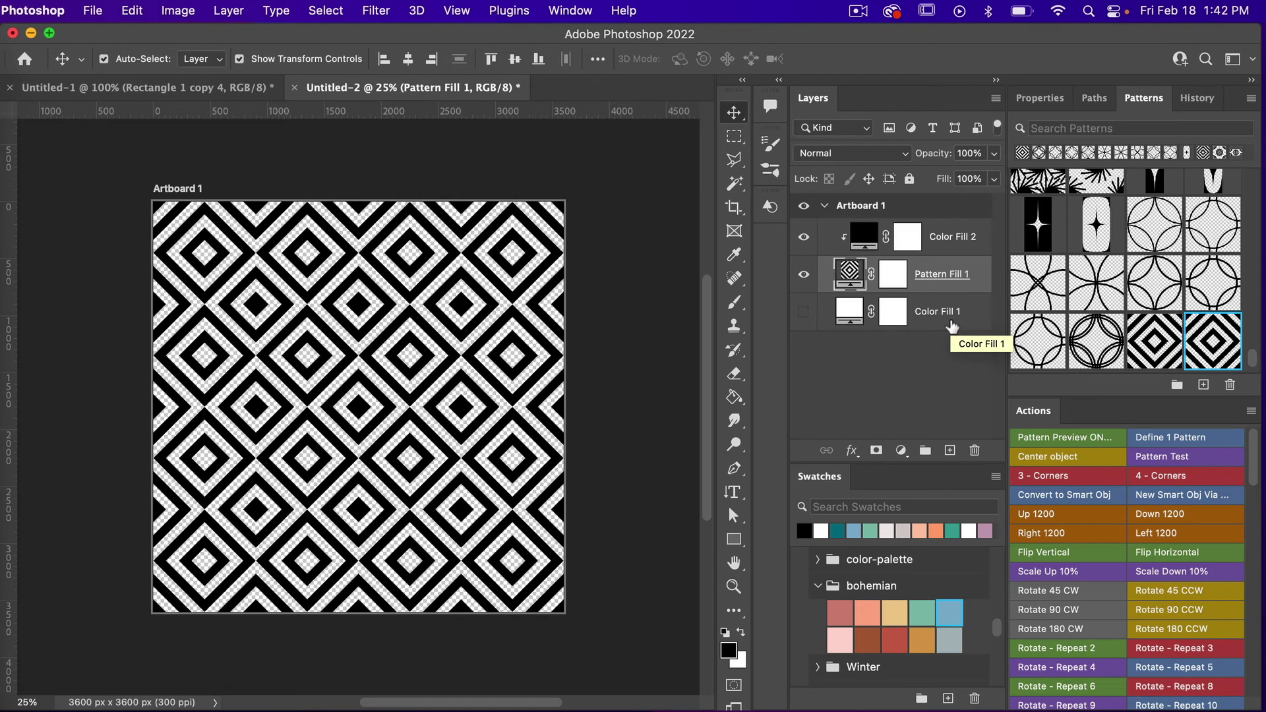
click(804, 313)
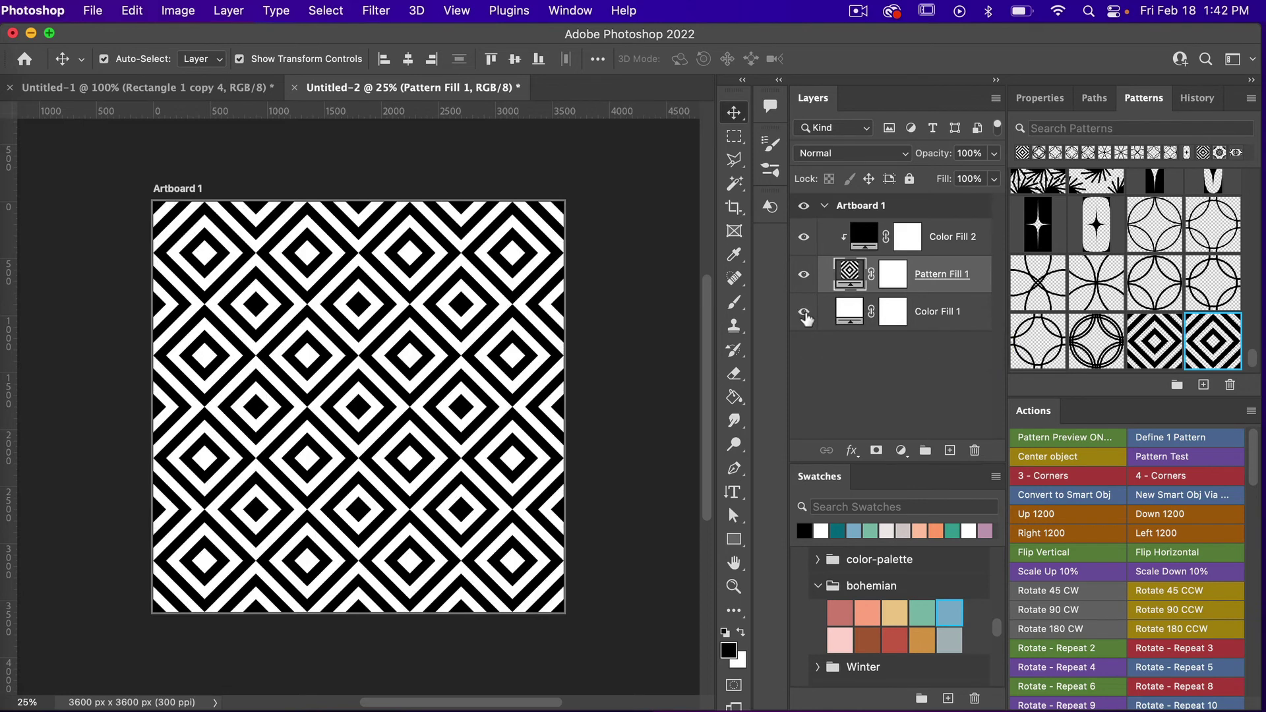
click(932, 322)
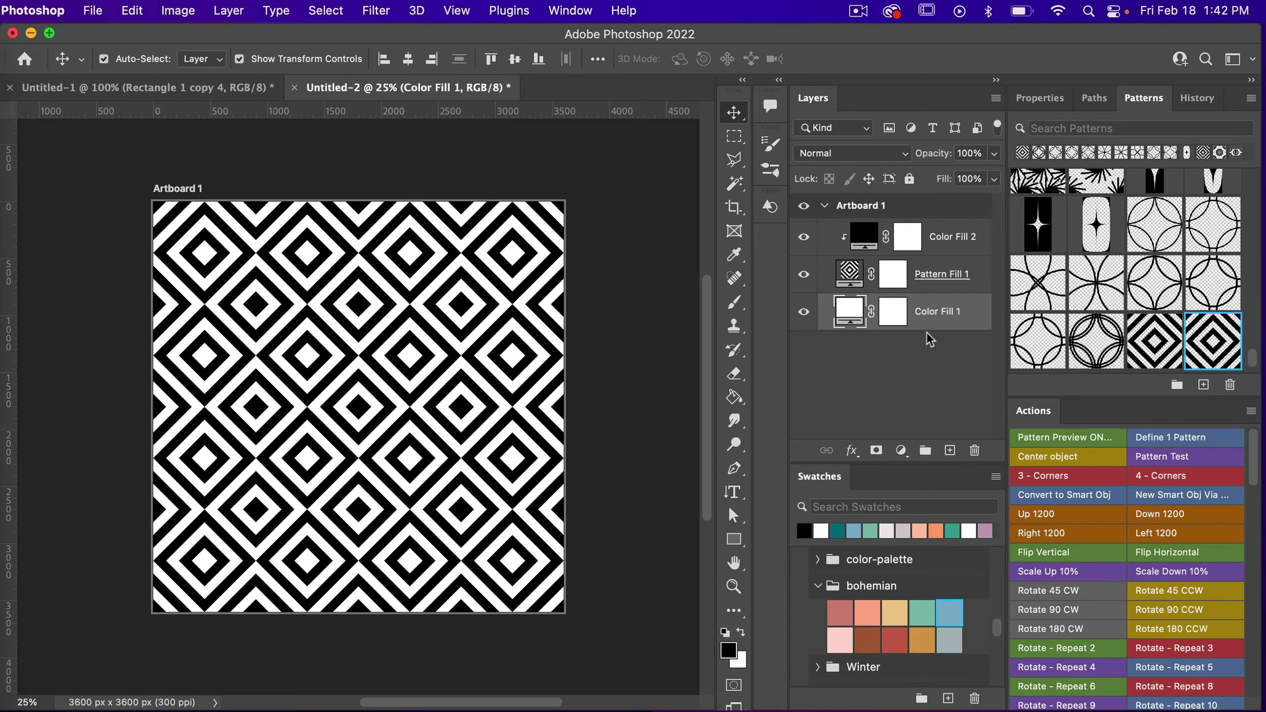
- Change the Color Fill 1 background to red #e8162a in the Color Picker
double_click(850, 311)
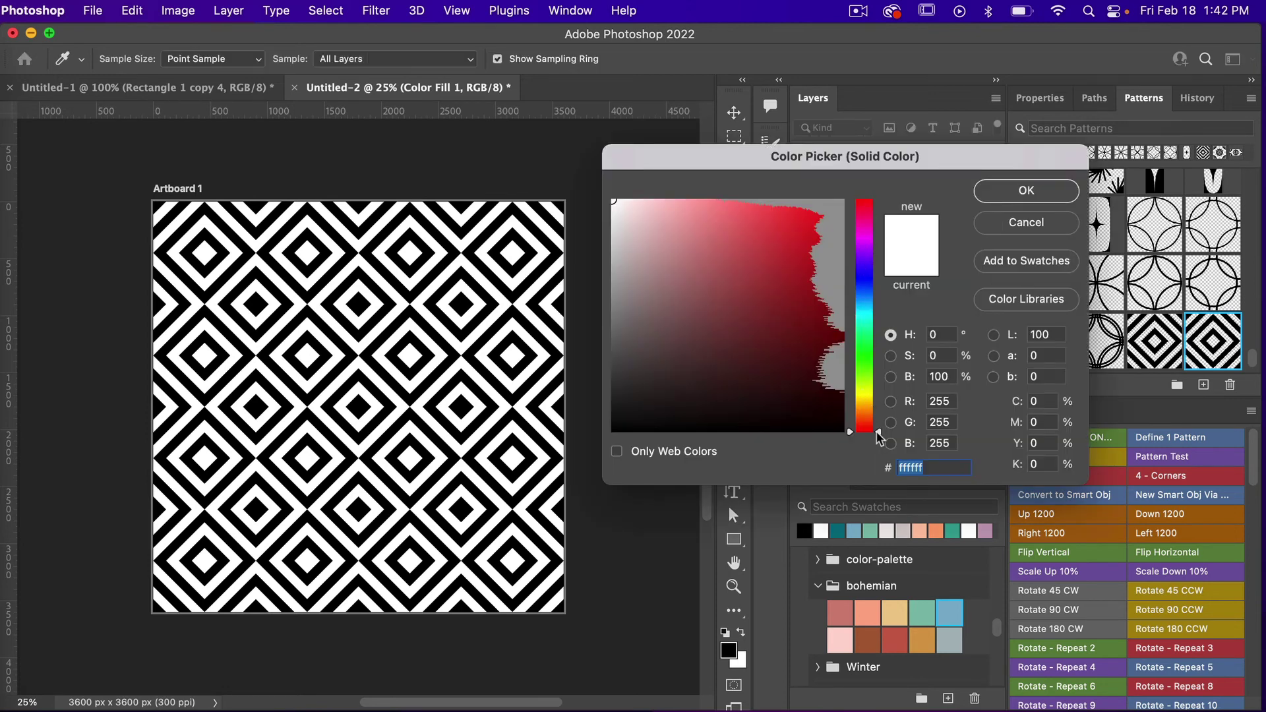
drag(878, 438, 823, 220)
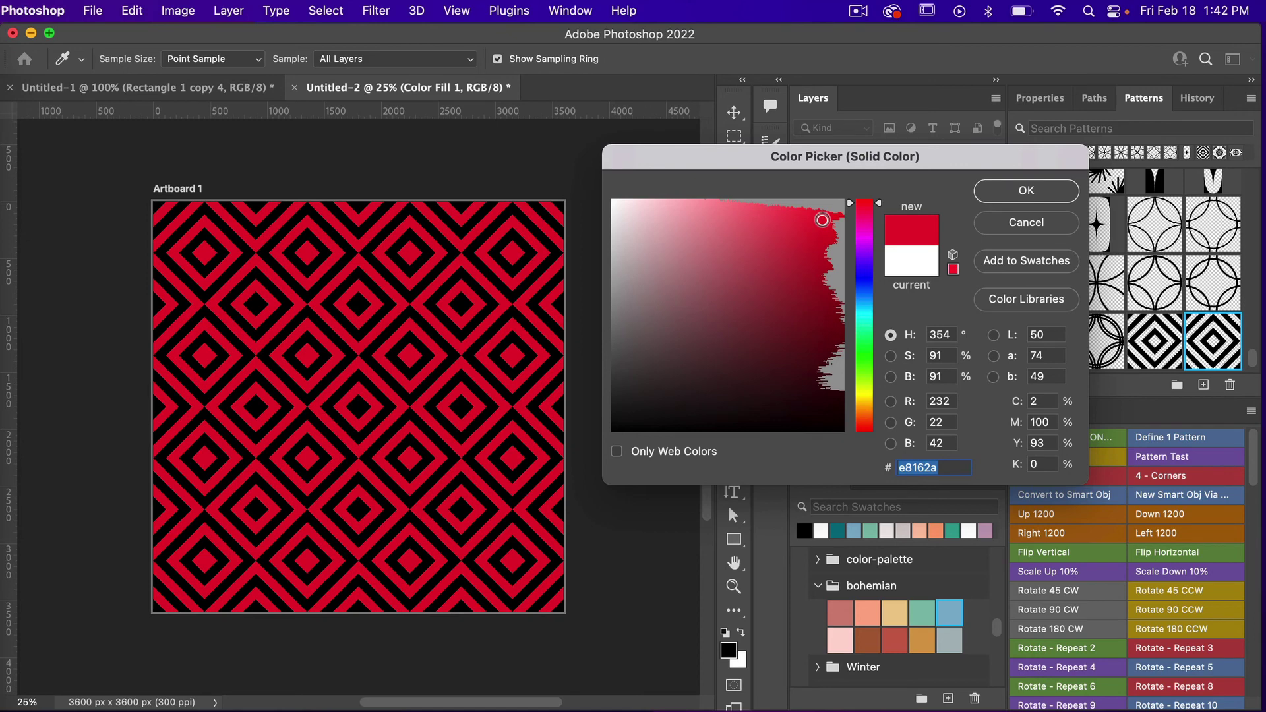
click(1027, 191)
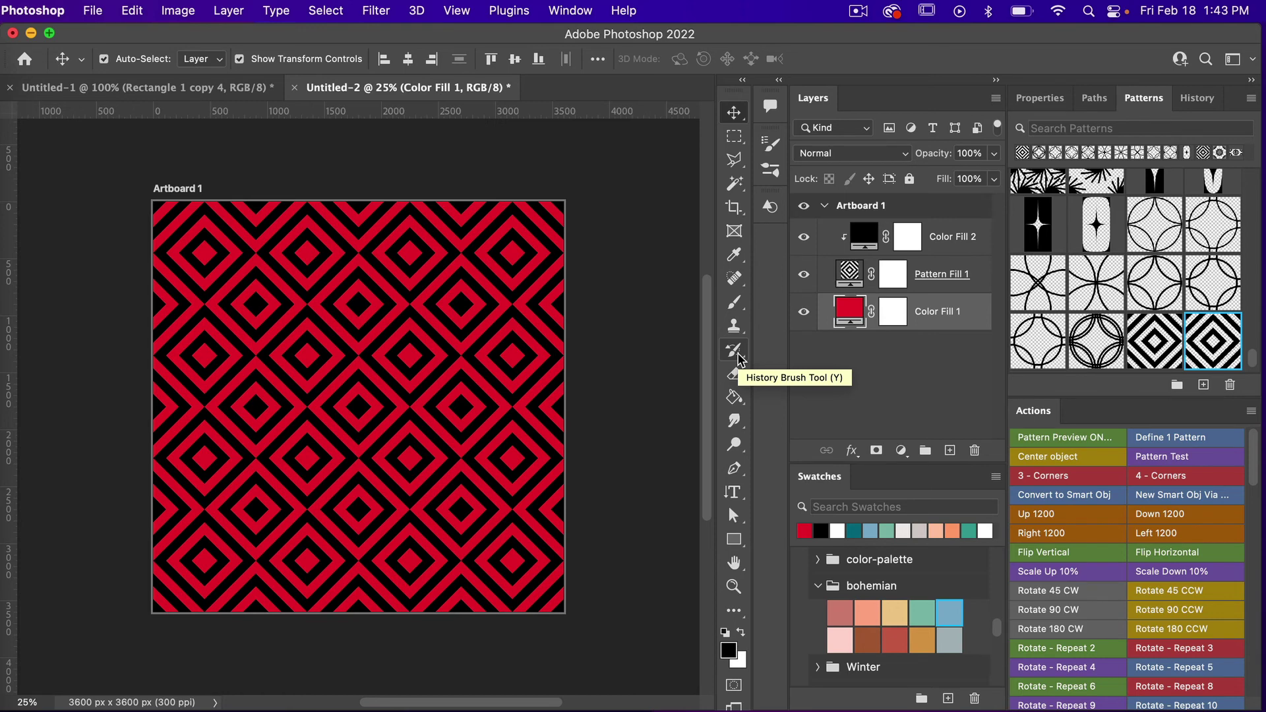
- Set up Export As to save Artboard 1 as a Great-quality 3600×3600 JPG instead of PNG
click(94, 10)
mouse_move(145, 268)
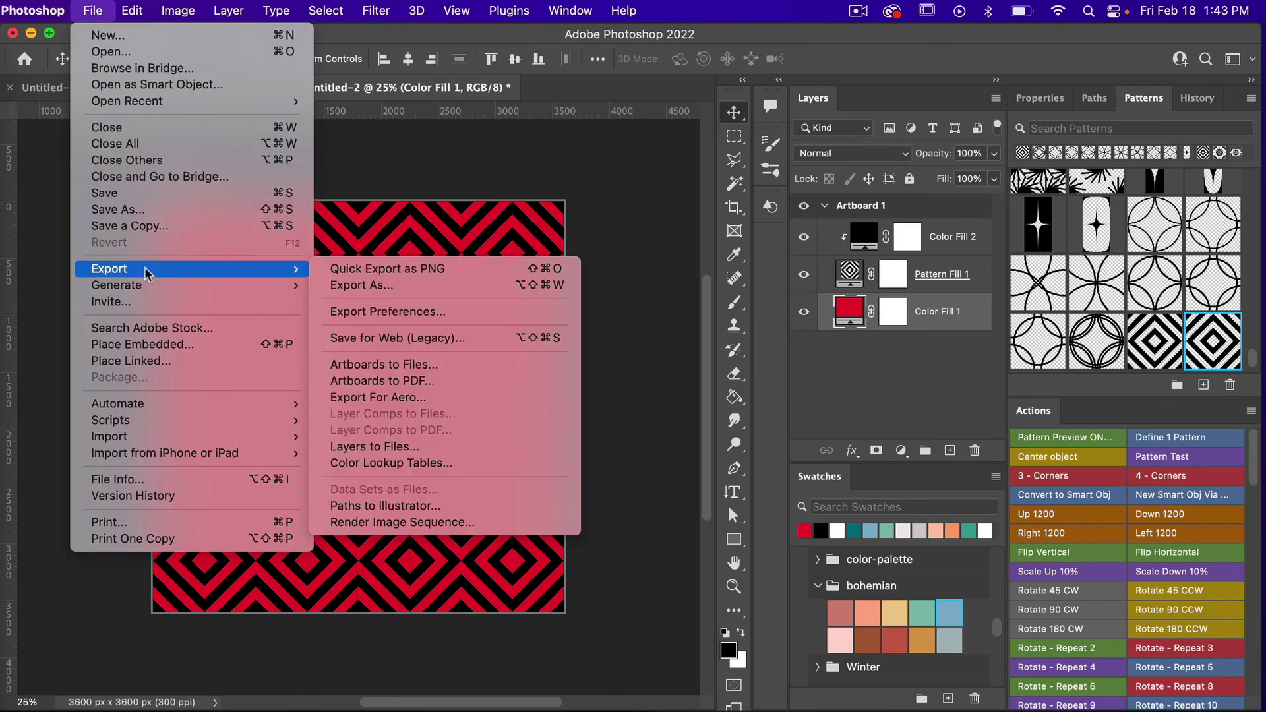
click(387, 284)
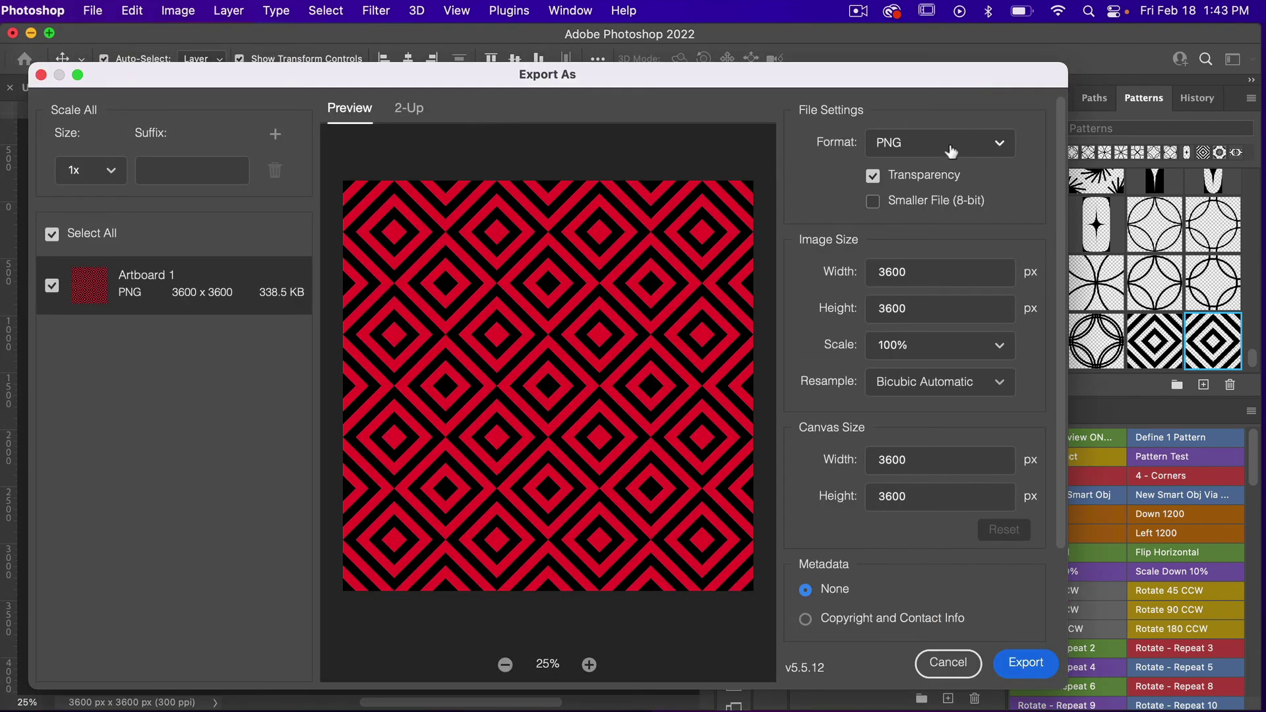
click(998, 152)
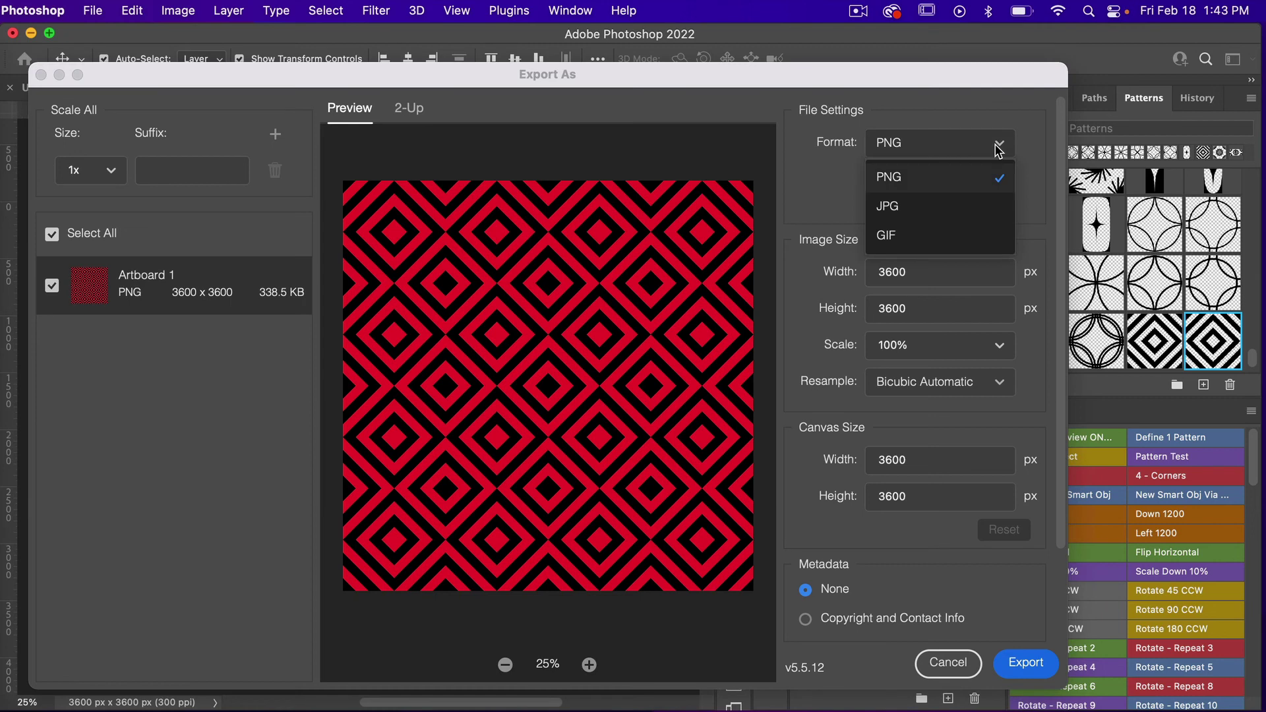
click(987, 211)
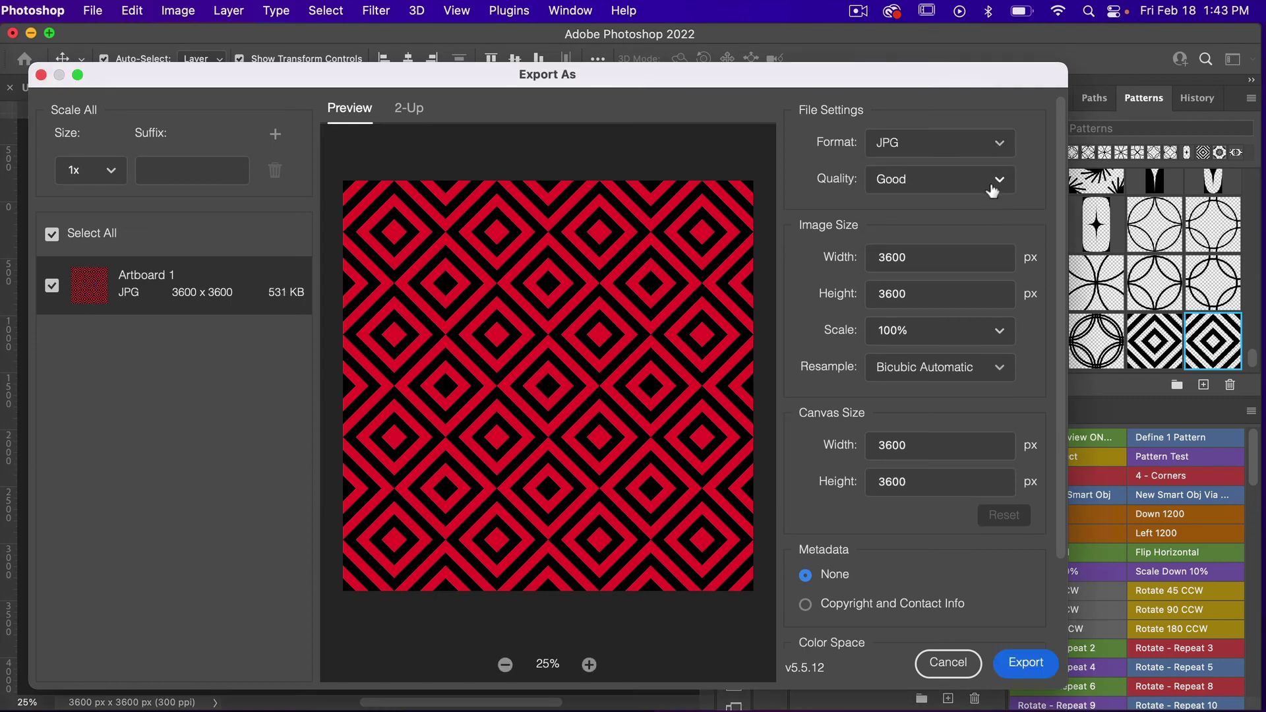
click(995, 185)
click(955, 394)
scroll(926, 481, down, 4)
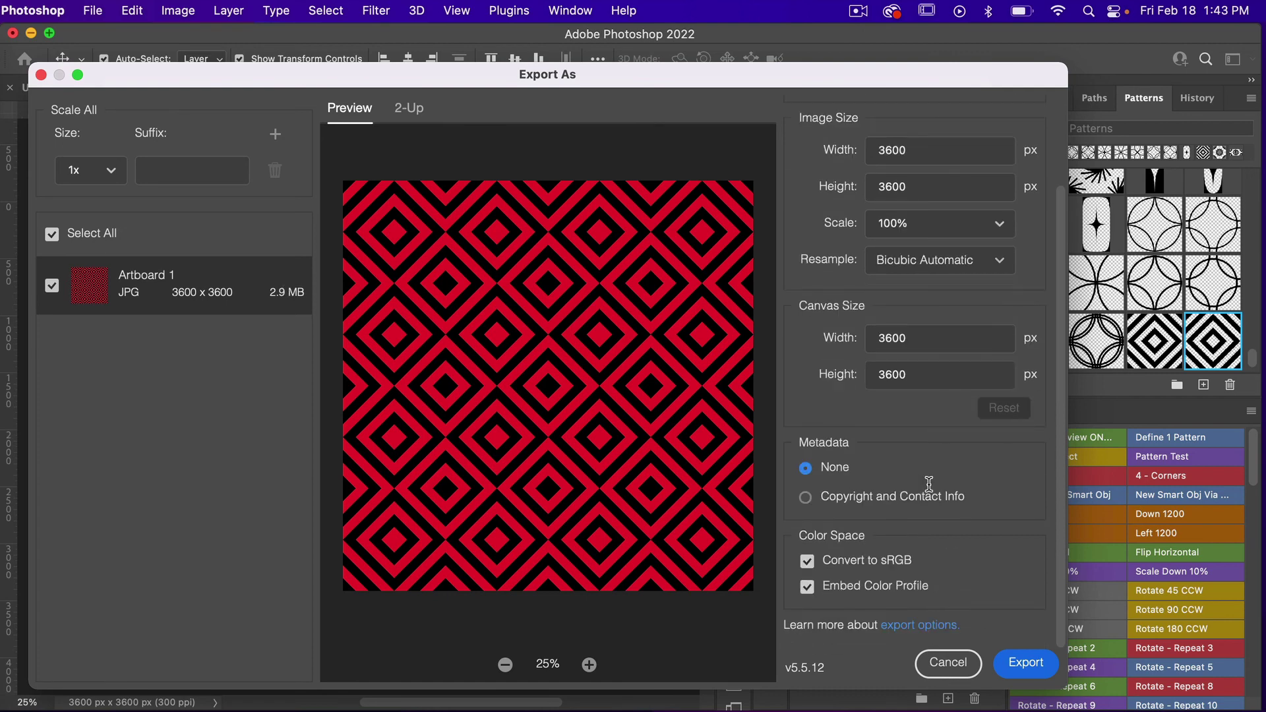